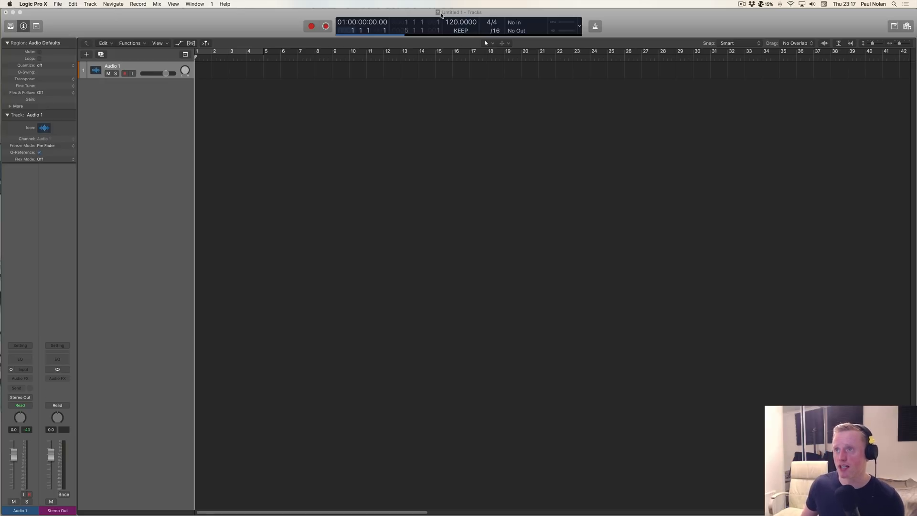
Step: Set the project tempo mode to Keep Project Tempo and turn Flex & Follow on in the audio region defaults
click(447, 14)
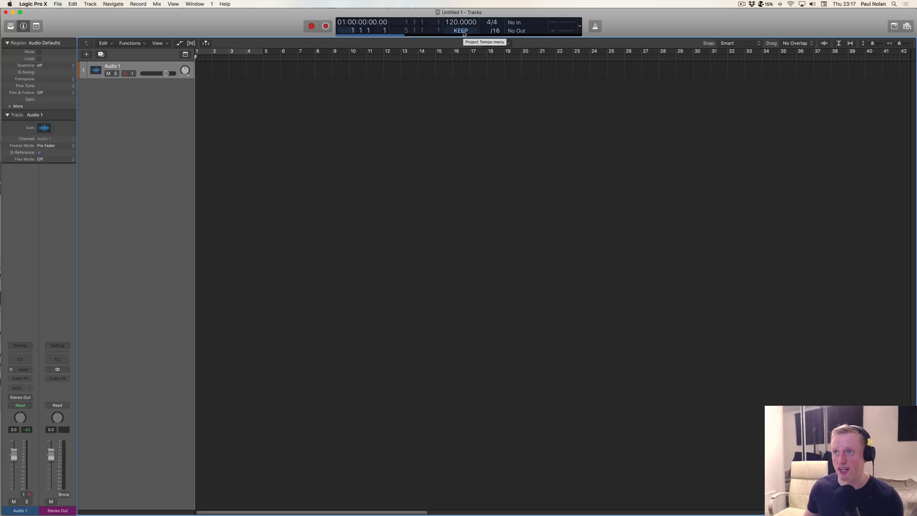
click(461, 31)
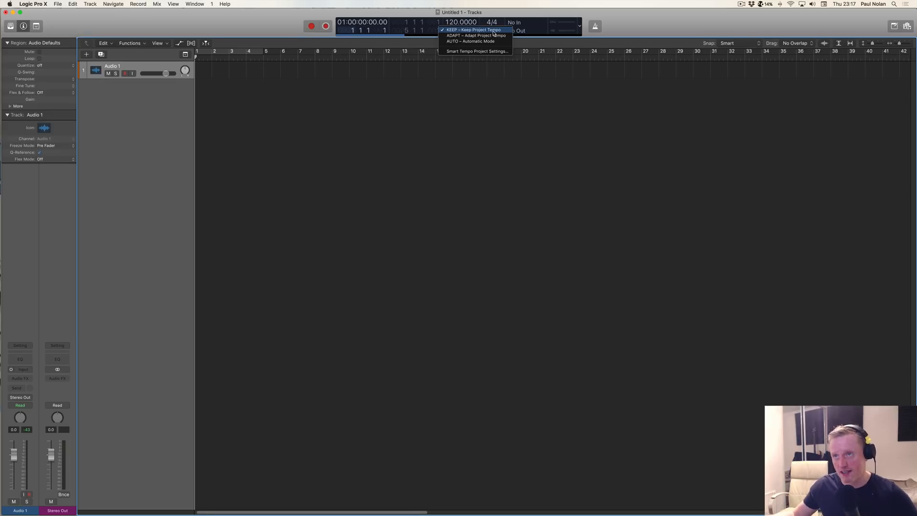
click(454, 30)
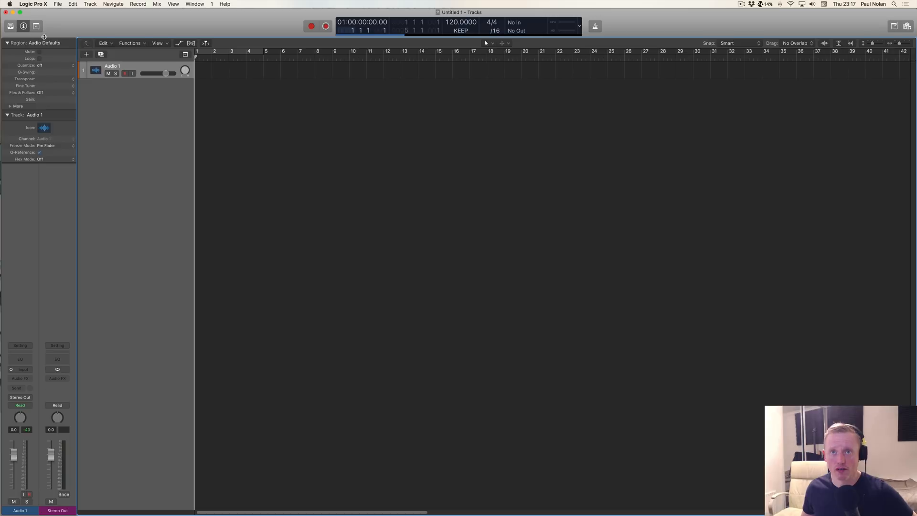
click(62, 95)
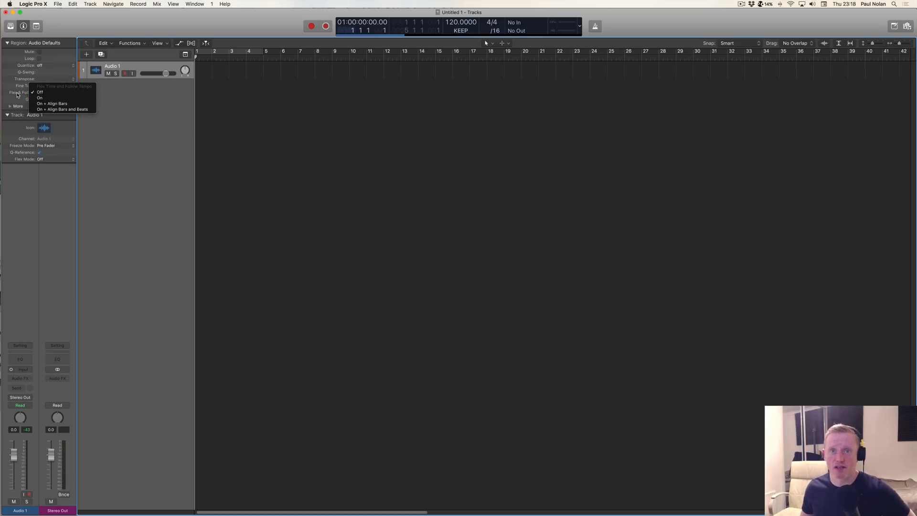
click(64, 98)
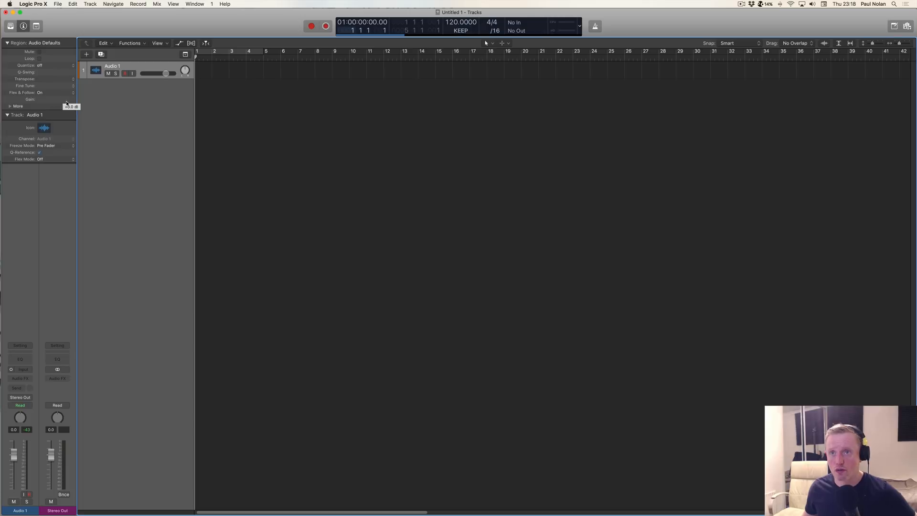
Step: Preview ESR_VIDH_Drums_02_Low_124_Bpm.wav from the Logic 10.4 sample folder and place it at bar 1 of the first audio track
click(908, 27)
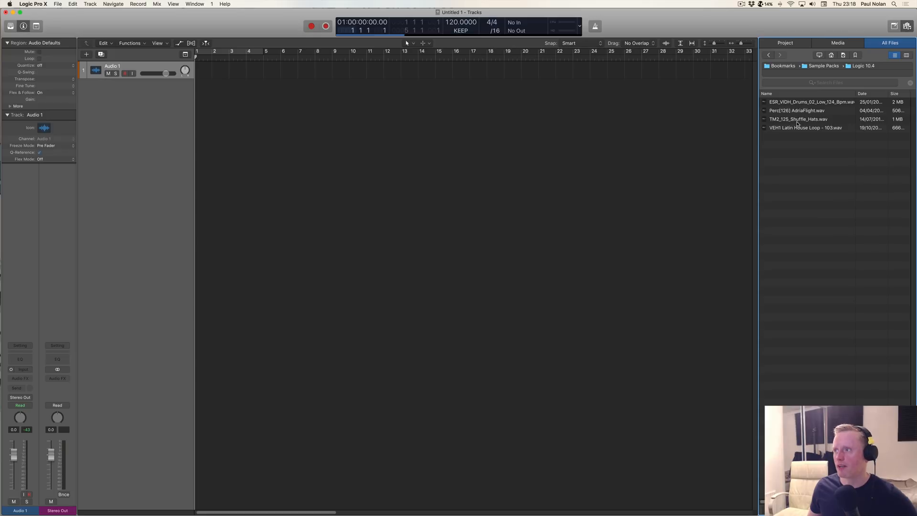
click(803, 104)
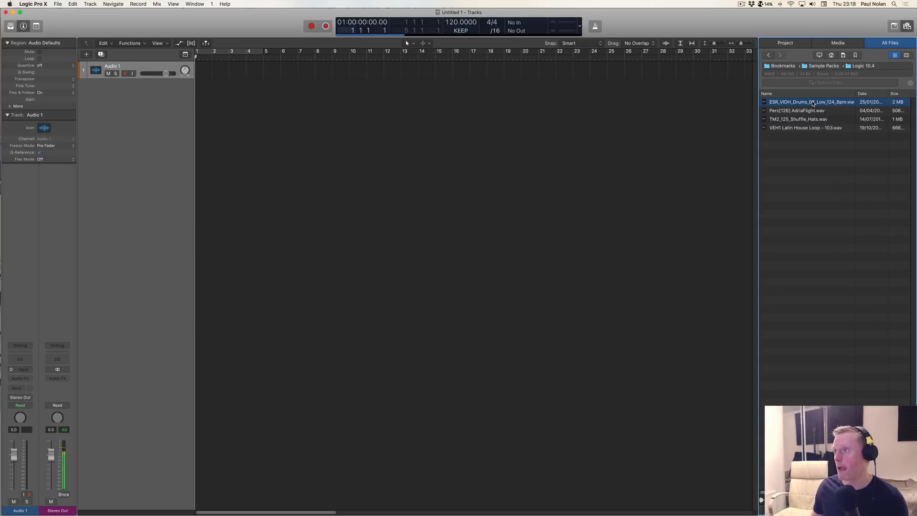
drag(810, 103, 193, 67)
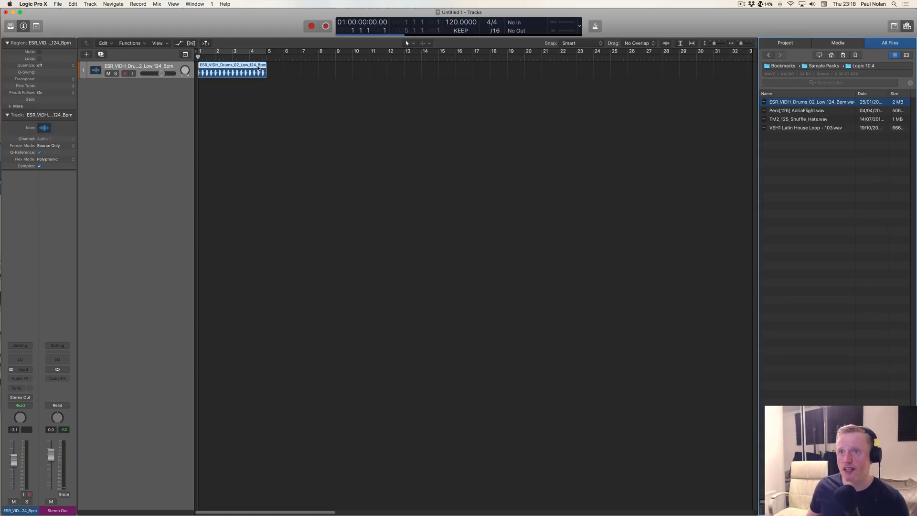
Step: Cycle the range from bar 1 to bar 5 and play the drum loop with the metronome turned on
click(214, 55)
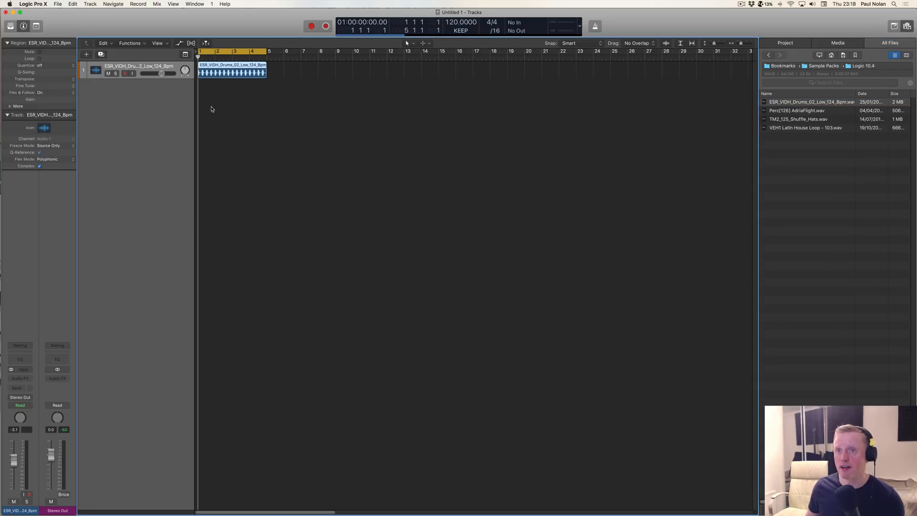
click(212, 105)
key(space)
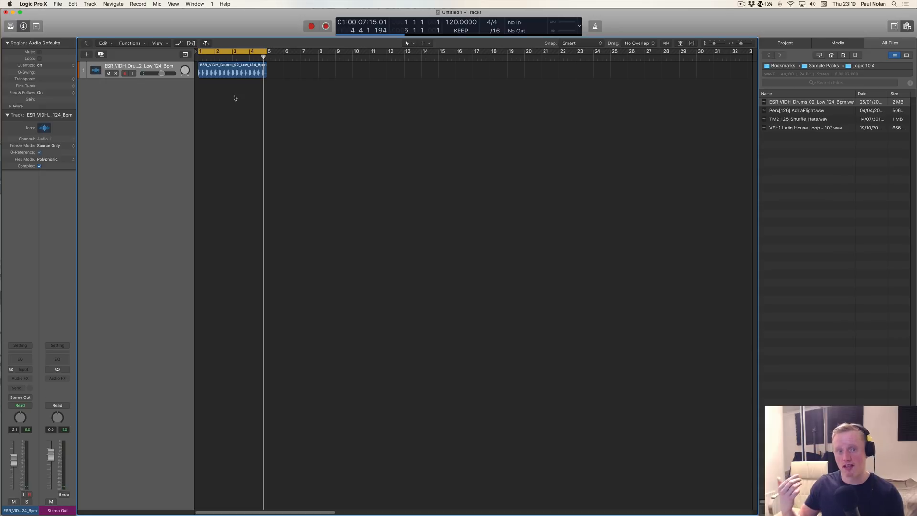
key(k)
key(space)
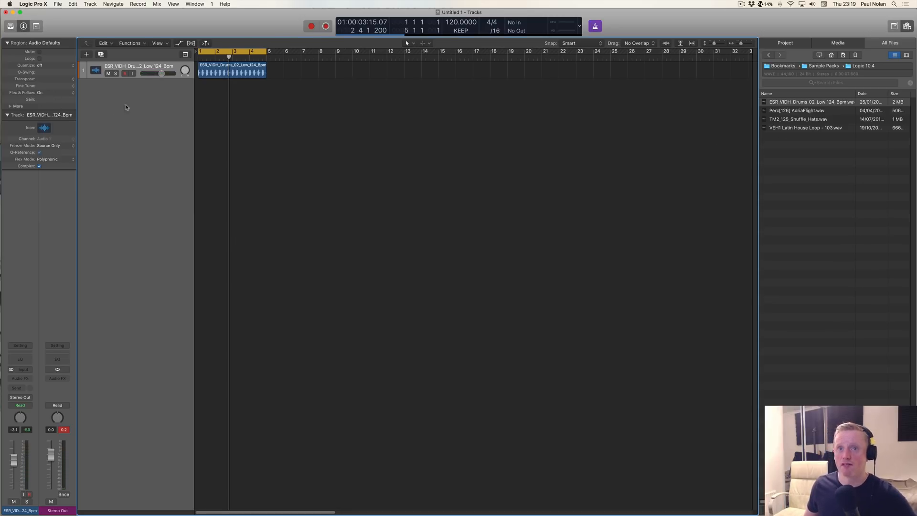
Step: Add TM2_125_Shuffle_Hats.wav at bar 1 on a new track and loop its region to bar 5, checking it in playback
click(803, 111)
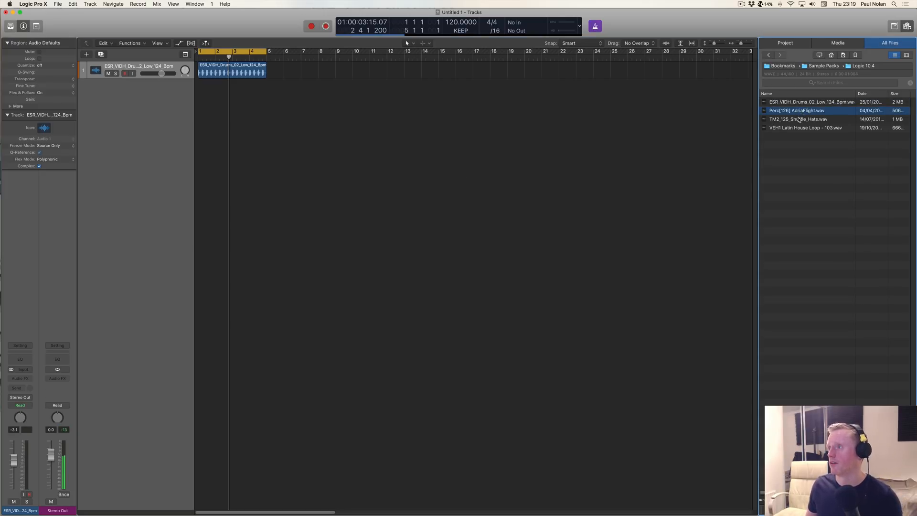
click(800, 120)
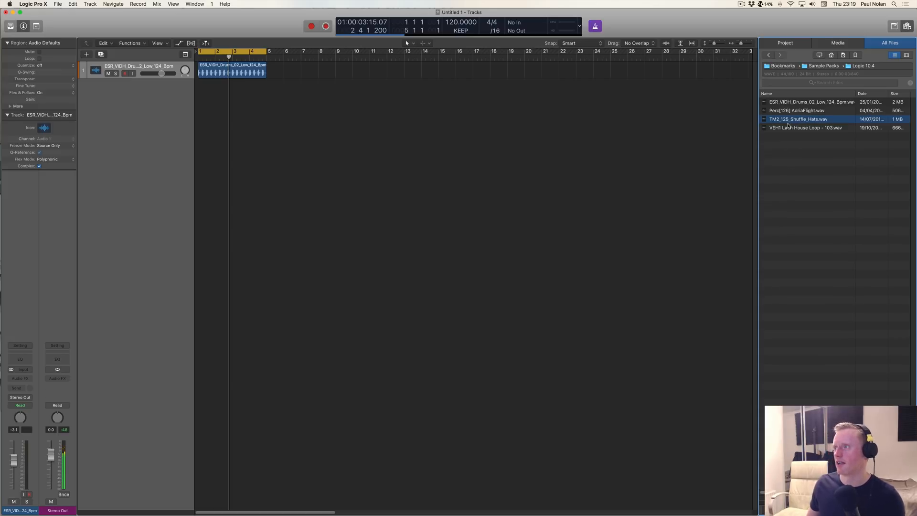
drag(799, 123, 199, 90)
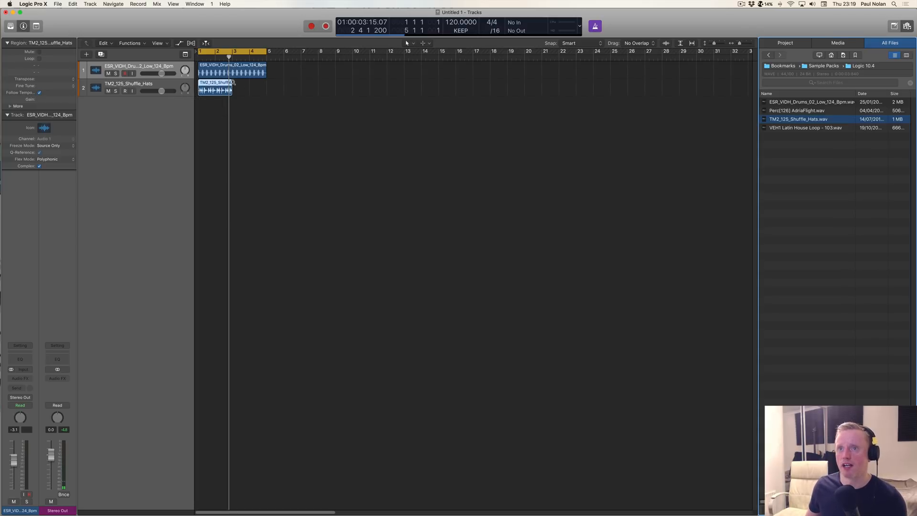
drag(232, 83, 267, 85)
key(space)
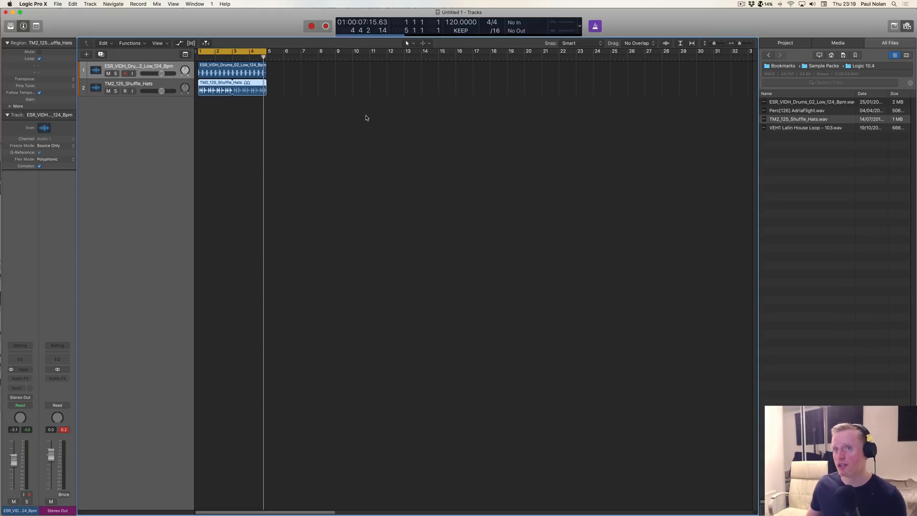
Step: Show the Flex controls and set the drum loop track's flex mode to Flex Time - Automatic (Slicing)
click(224, 68)
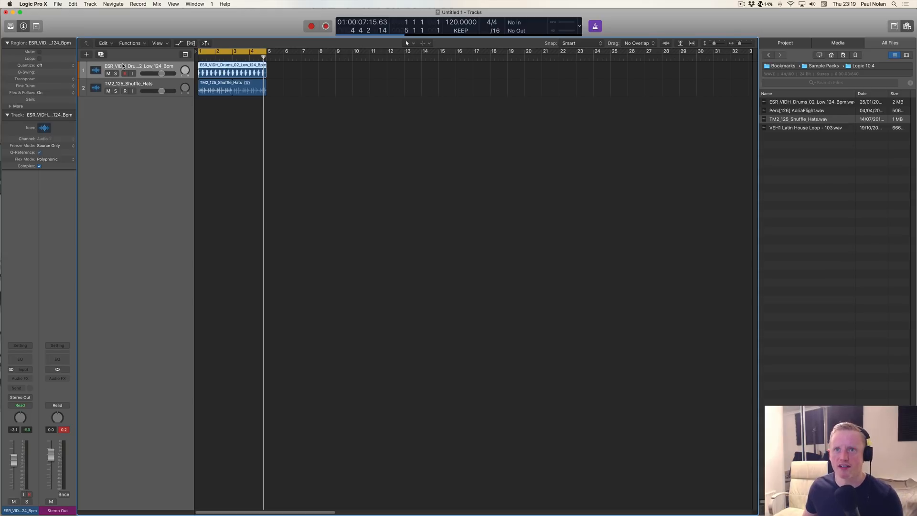
click(192, 43)
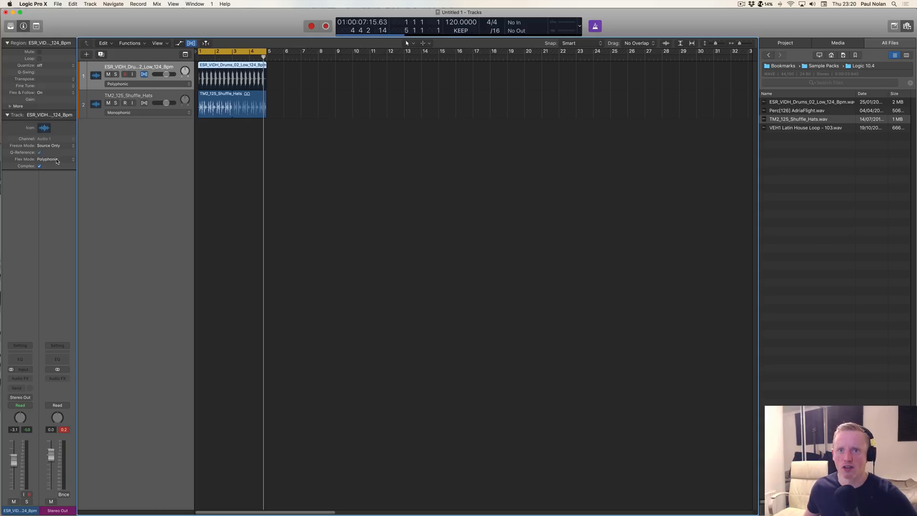
click(126, 84)
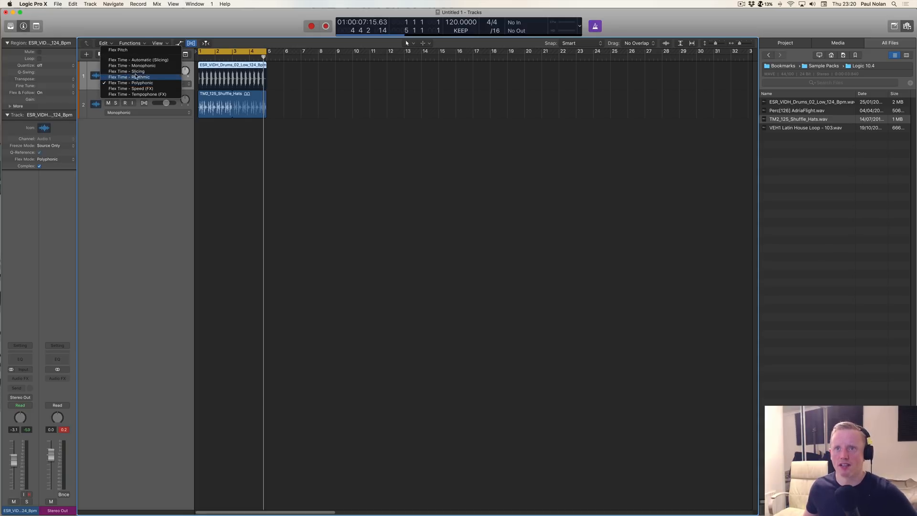
click(143, 61)
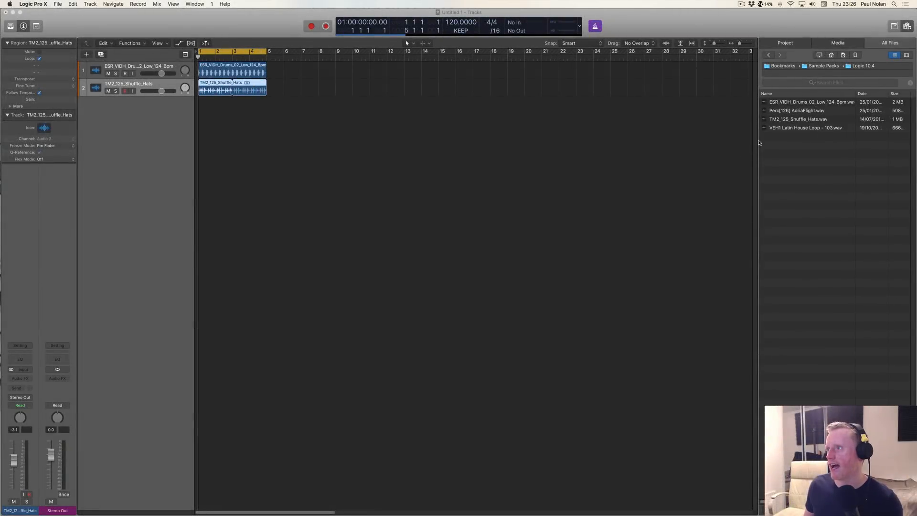
Step: Add Perc[126] AdriaFlight.wav at bar 1 on a third track, looped to bar 5, and play it with the other loops
click(806, 112)
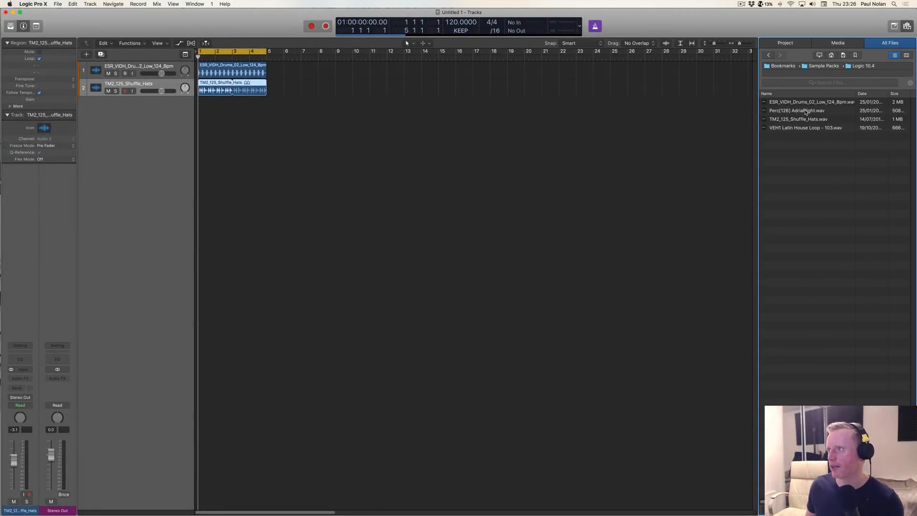
click(786, 111)
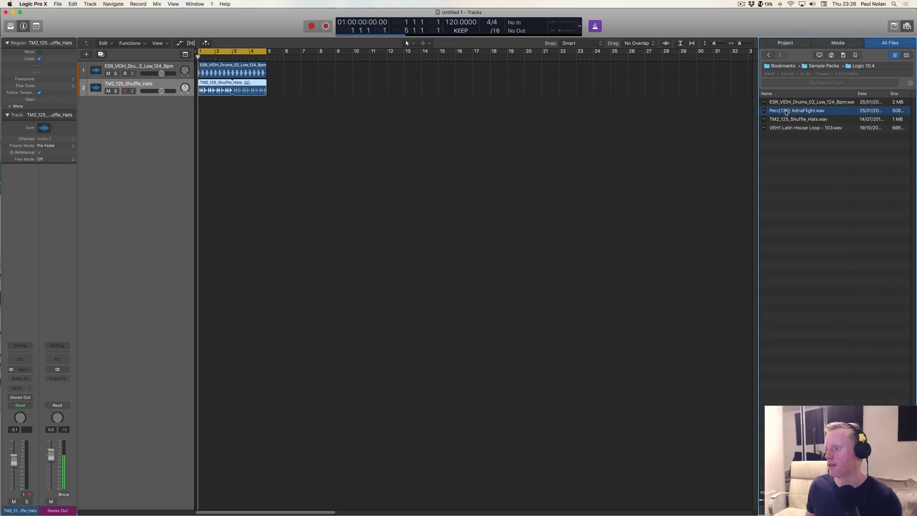
drag(786, 112, 266, 105)
key(space)
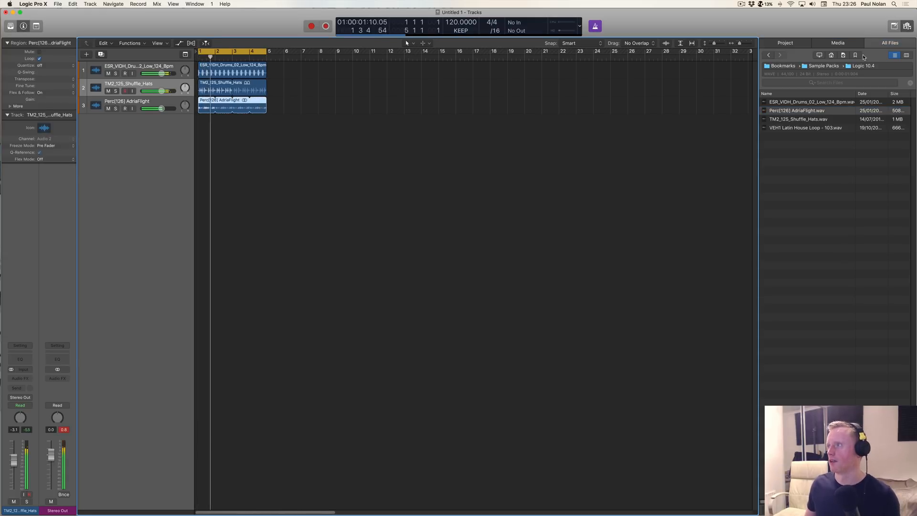
click(907, 25)
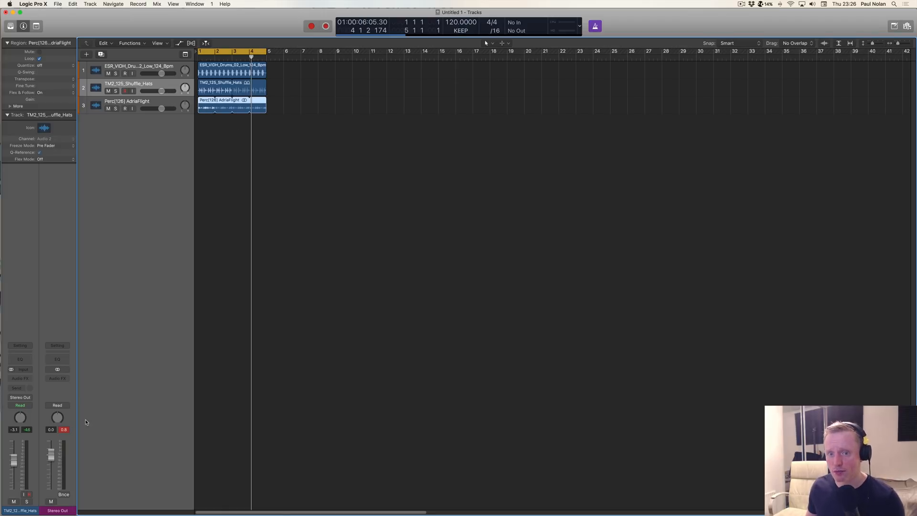
Step: Reset the Stereo Out peak reading and lower its level to -1.0 dB, returning the playhead to the project start
click(64, 431)
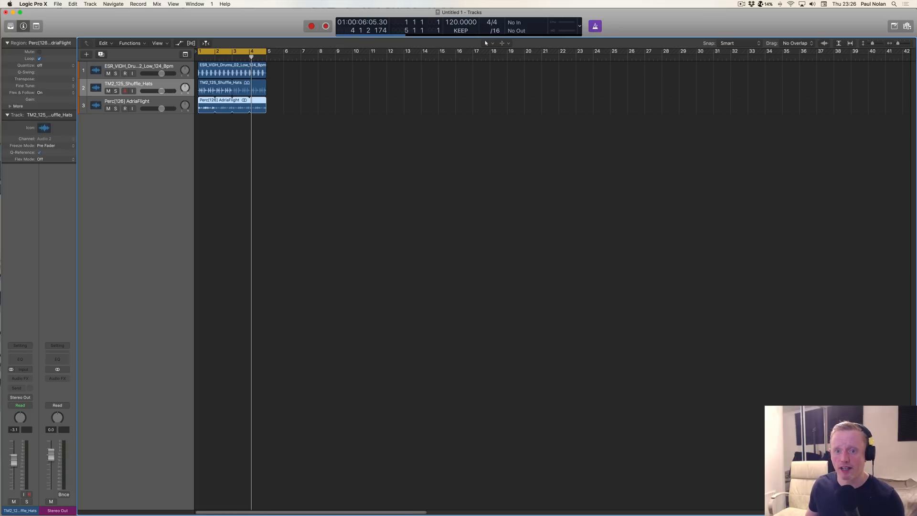
drag(50, 456, 51, 458)
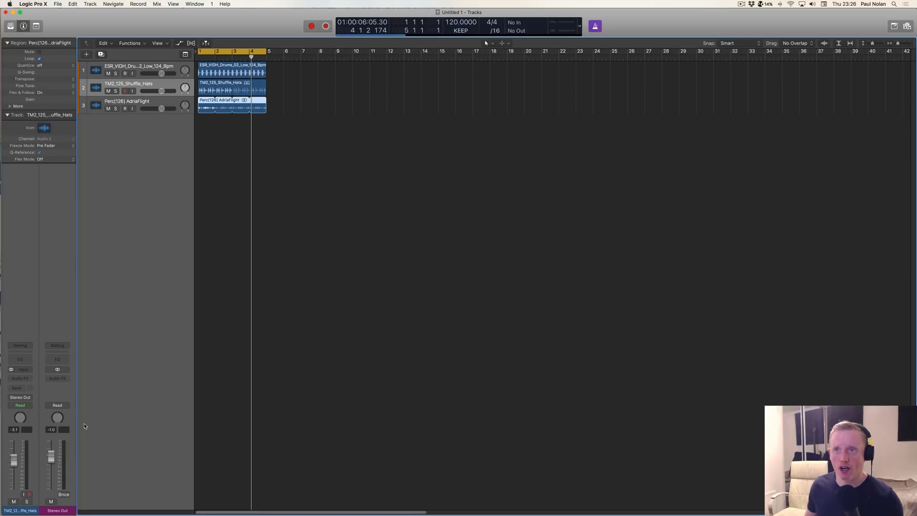
key(Return)
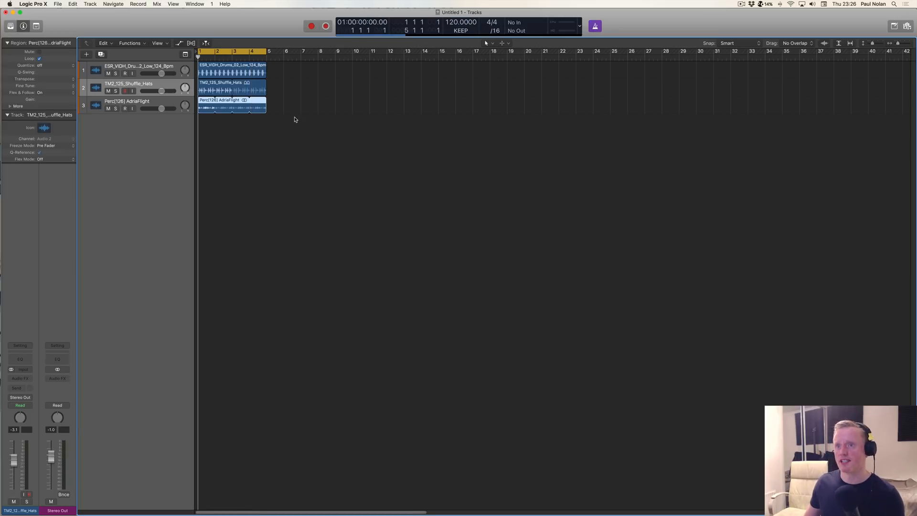
Step: Bookmark the Music Library folder inside the home Music folder and open the file browser's bookmarks
click(907, 27)
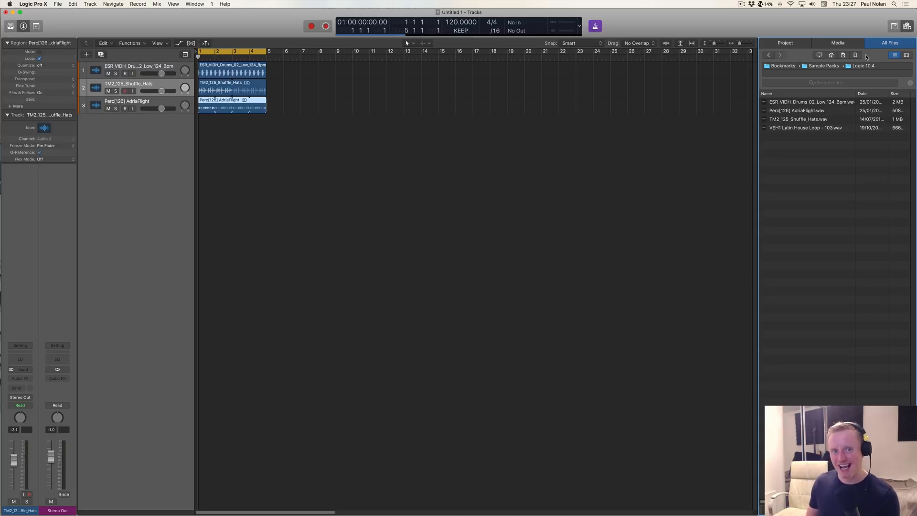
click(832, 56)
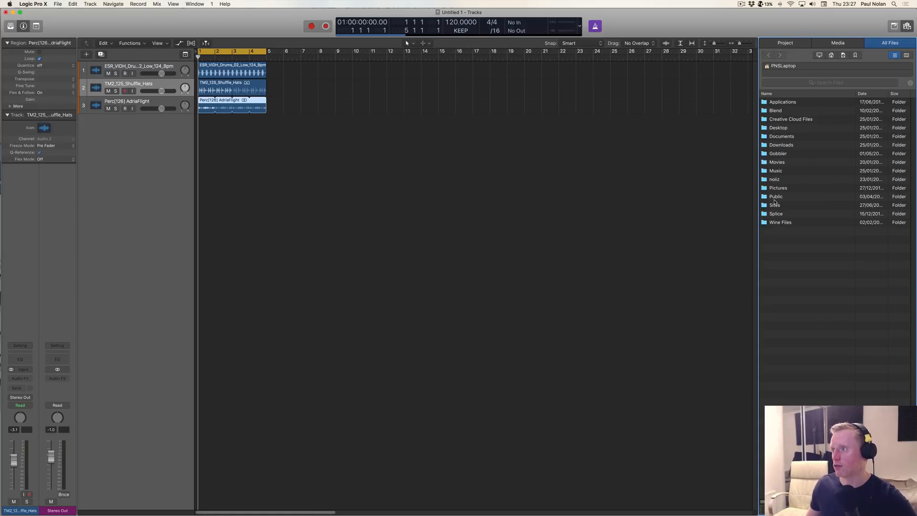
double_click(776, 172)
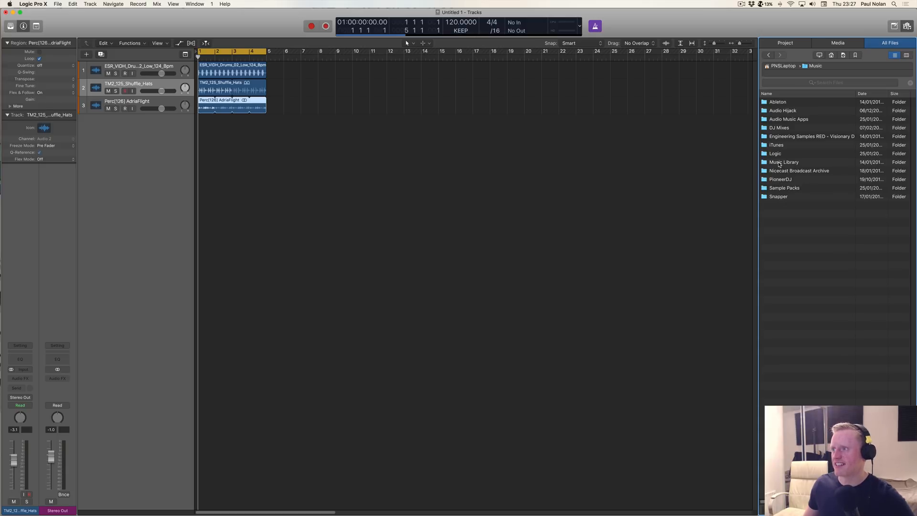
click(780, 163)
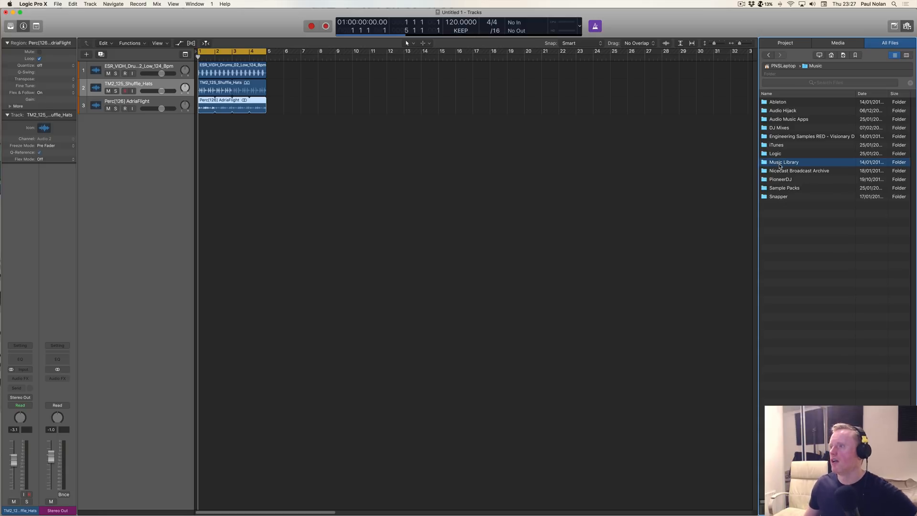
right_click(780, 164)
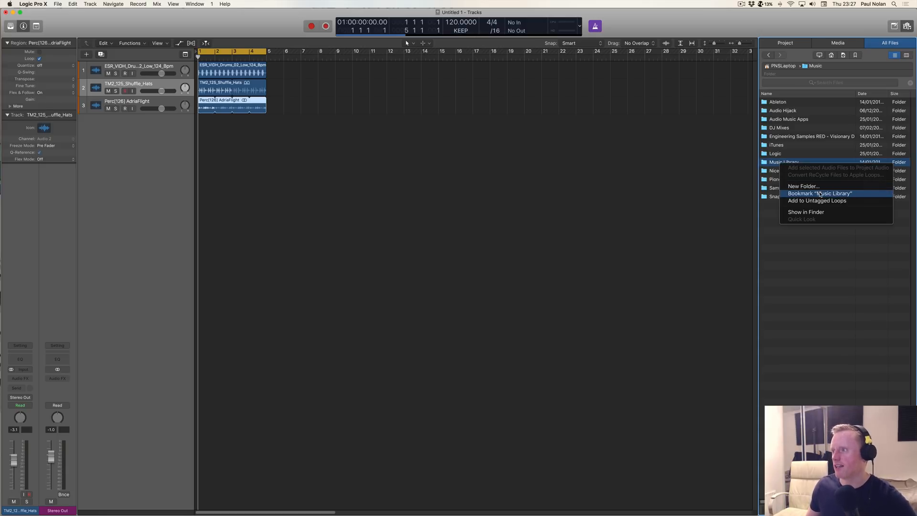
click(806, 194)
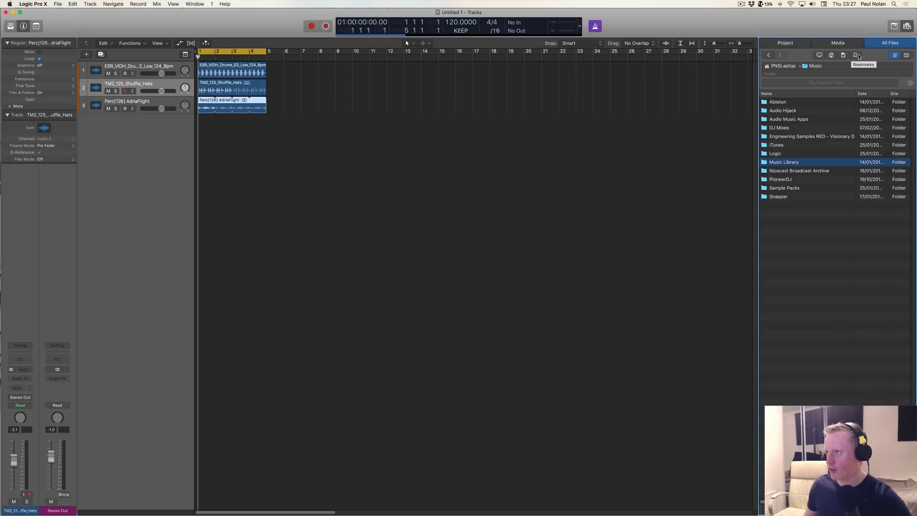
click(857, 55)
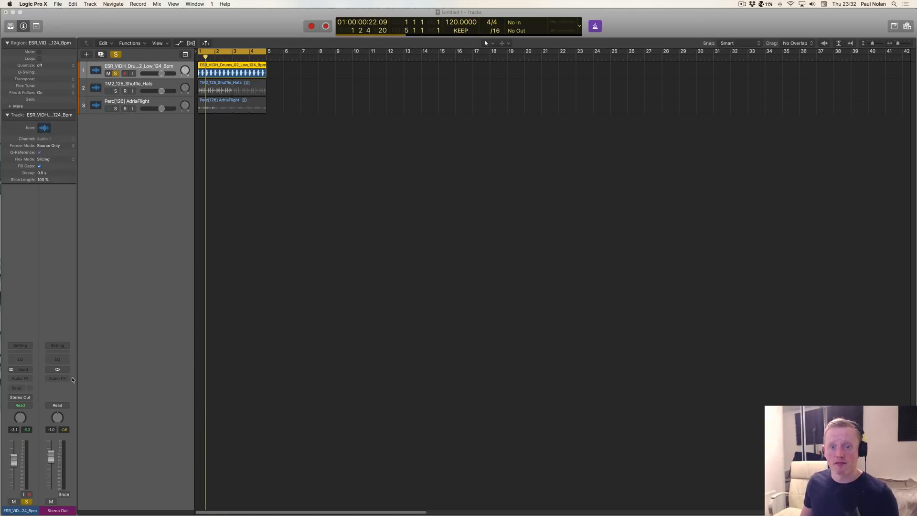
Step: Insert a stereo Vintage Console EQ on the ESR_VIDH drum track and place its window in the middle of the workspace
click(32, 379)
mouse_move(35, 395)
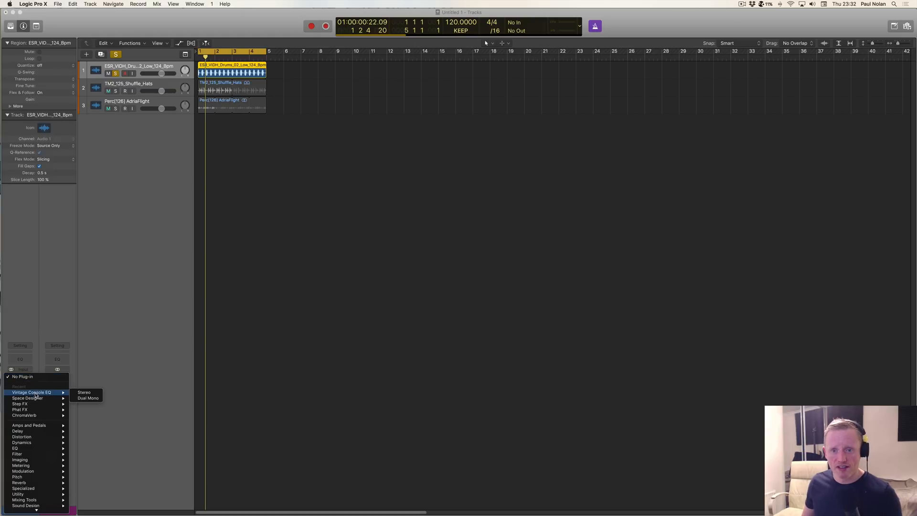
click(85, 392)
mouse_move(186, 37)
mouse_down()
mouse_move(372, 182)
mouse_move(438, 206)
mouse_move(416, 205)
mouse_up()
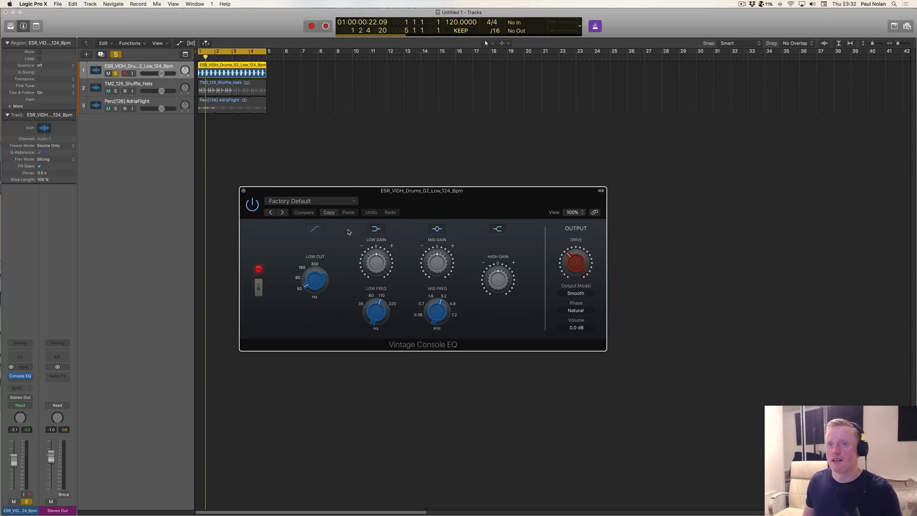
Step: Enable the Vintage Console EQ's low-cut filter, play the drum loop, and try the low-cut frequency and a higher output drive
click(315, 229)
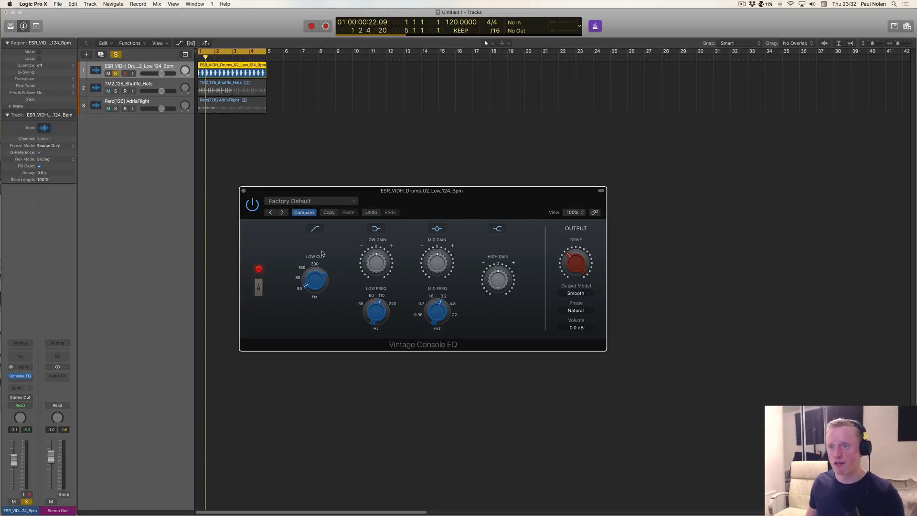
mouse_move(317, 281)
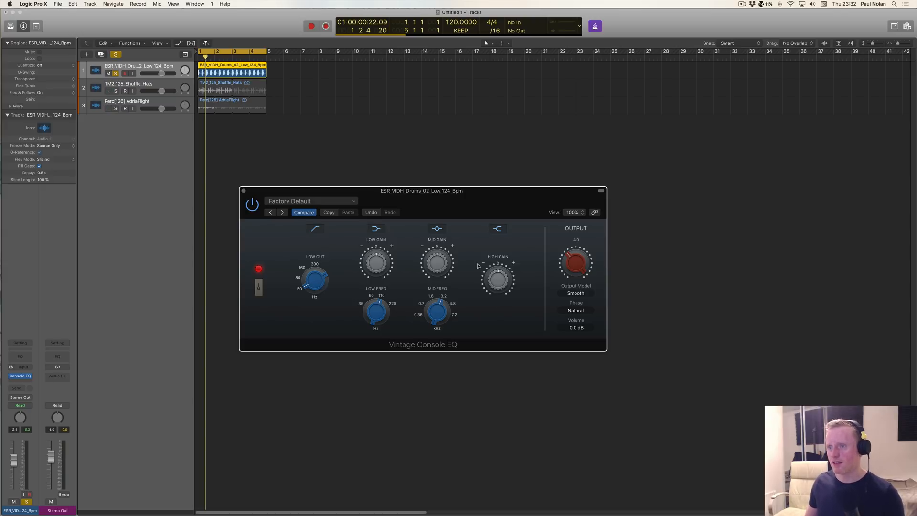
mouse_move(435, 269)
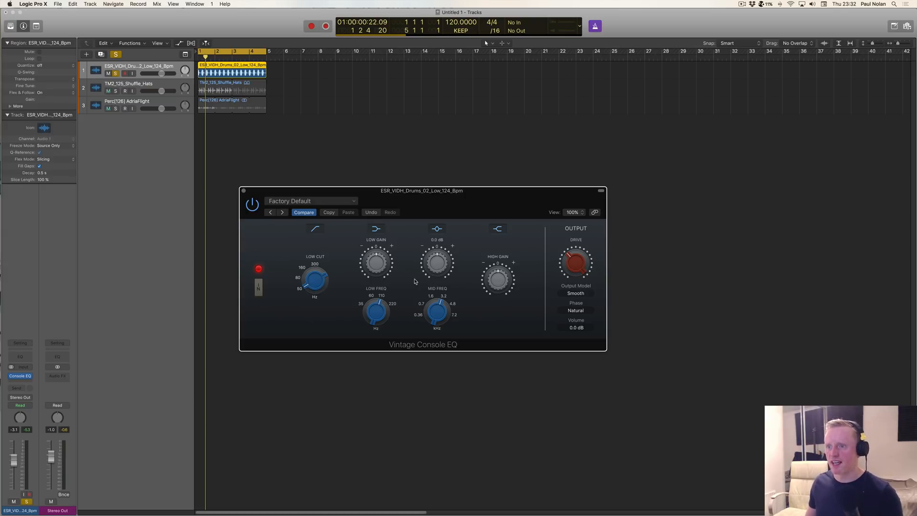
key(space)
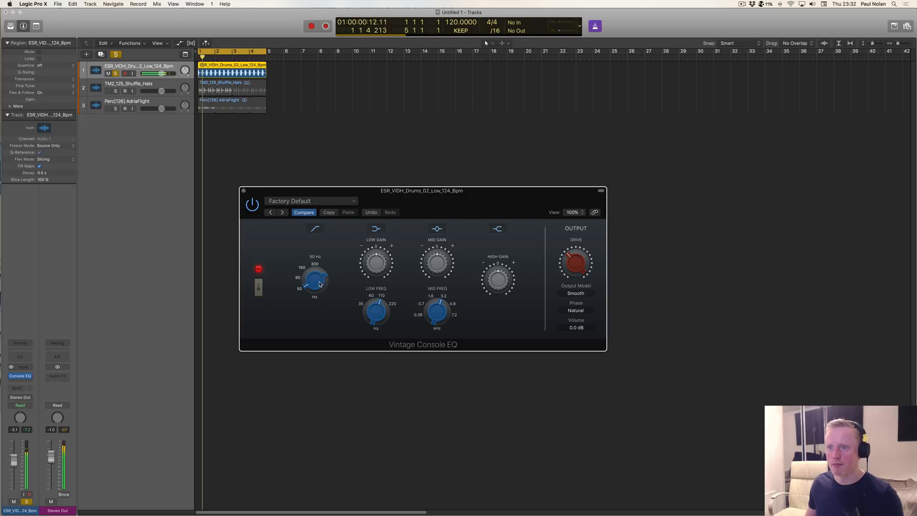
mouse_move(321, 284)
mouse_down()
mouse_move(311, 271)
mouse_move(307, 310)
mouse_move(323, 296)
mouse_up()
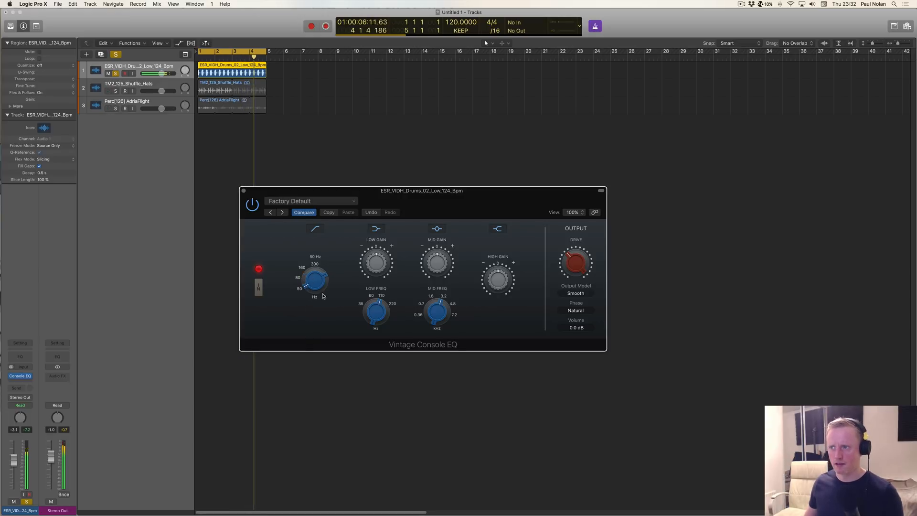
drag(578, 264, 579, 233)
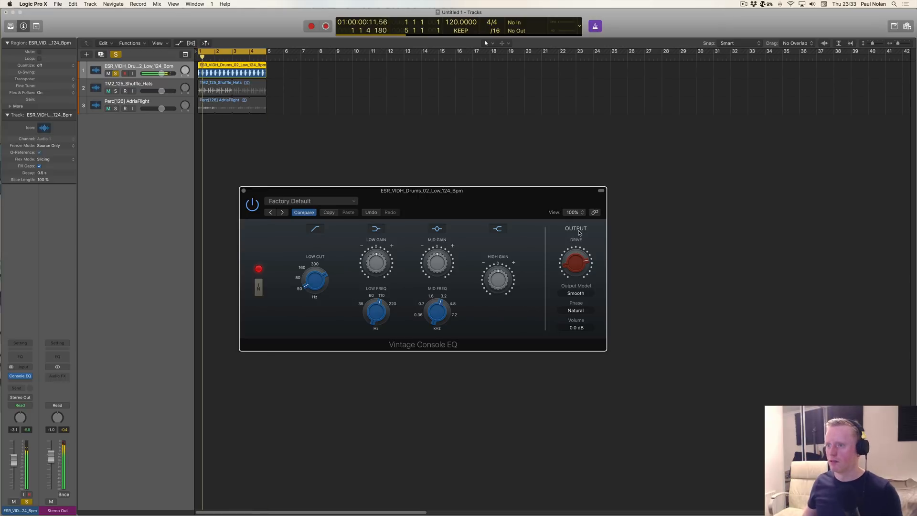
Step: Shape the playing drums with a slight high-gain boost, a mid-gain cut, and adjusted frequency and gain in the low band
mouse_move(502, 280)
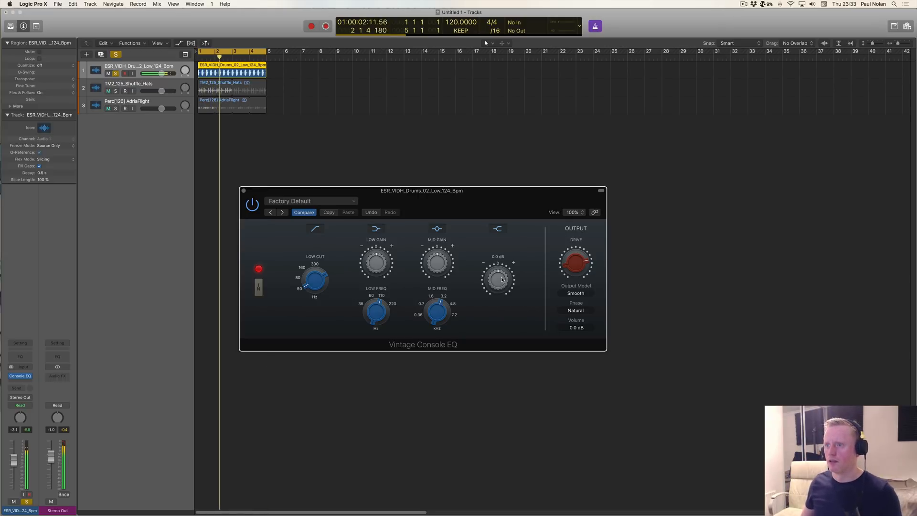
drag(502, 280, 504, 273)
mouse_move(444, 302)
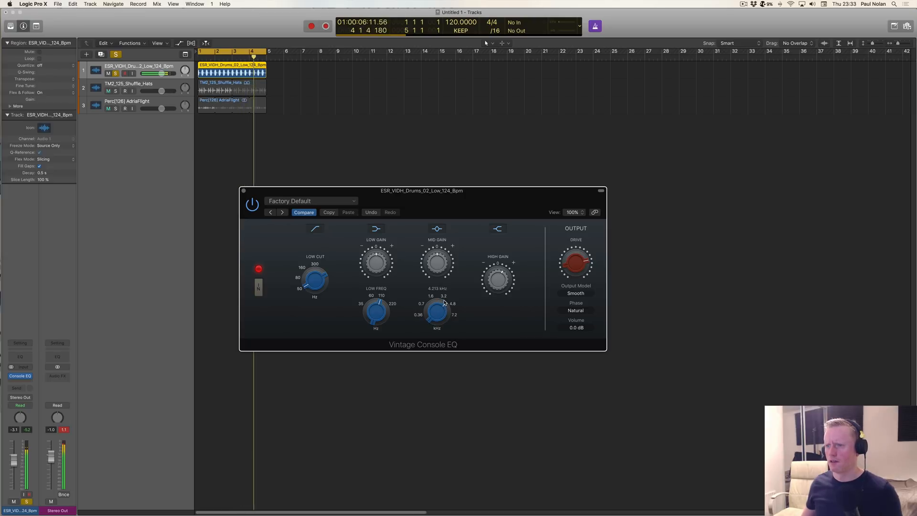
mouse_move(440, 262)
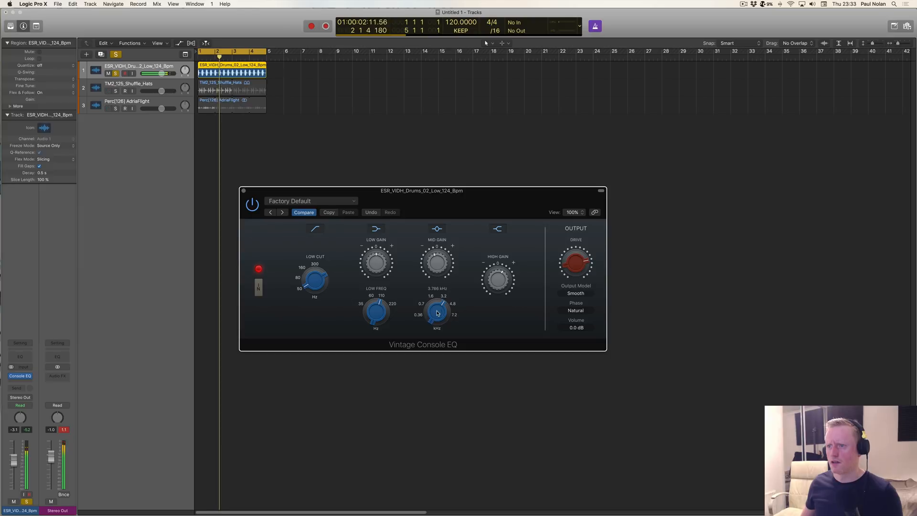
mouse_move(440, 264)
mouse_down()
mouse_move(440, 279)
mouse_move(440, 268)
mouse_up()
mouse_move(377, 306)
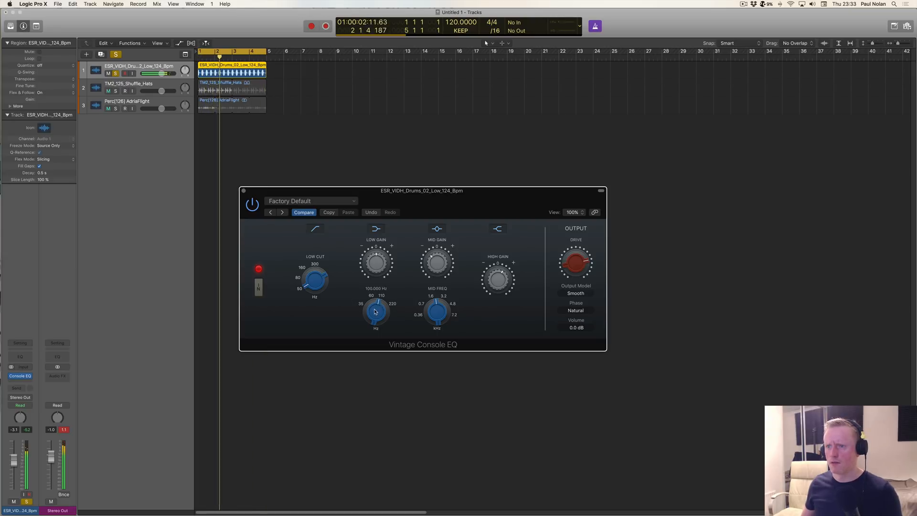
drag(377, 305, 367, 341)
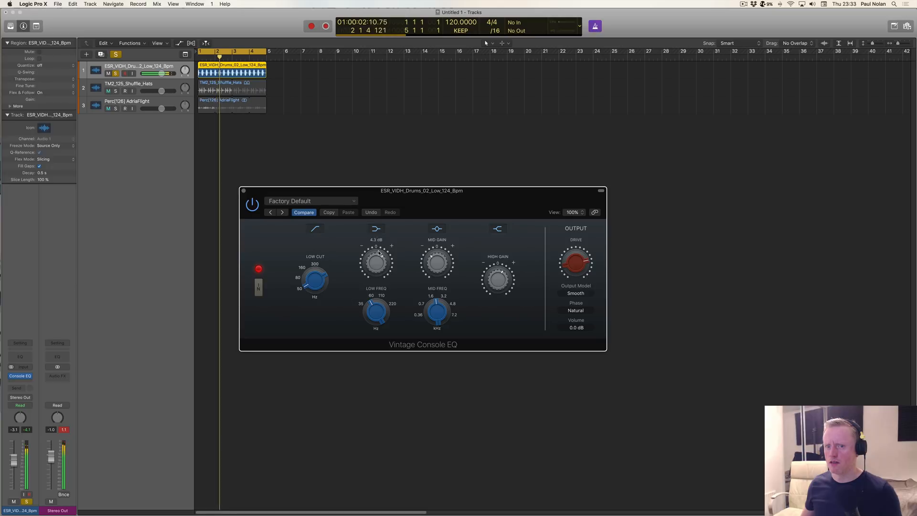
drag(378, 247, 379, 262)
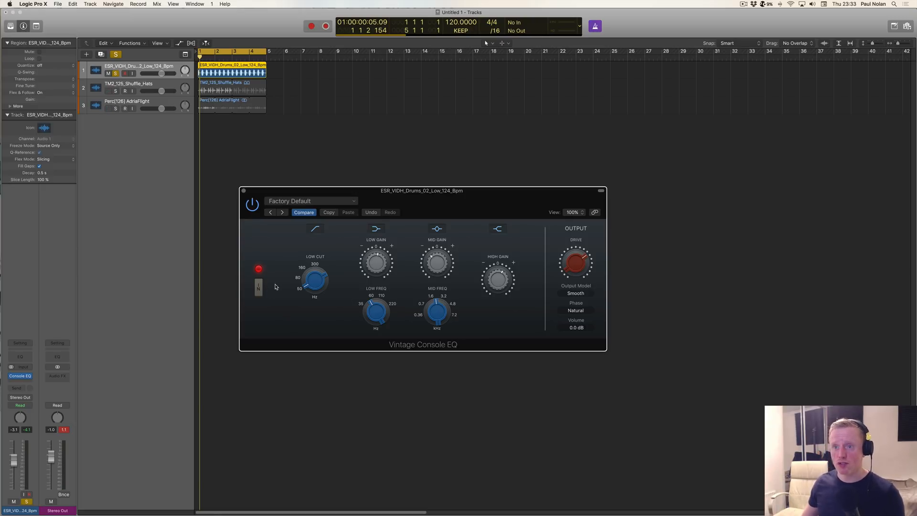
Step: Replace the Vintage Console EQ on the drum track with a stereo Vintage Graphic EQ and place its window mid-workspace
click(31, 376)
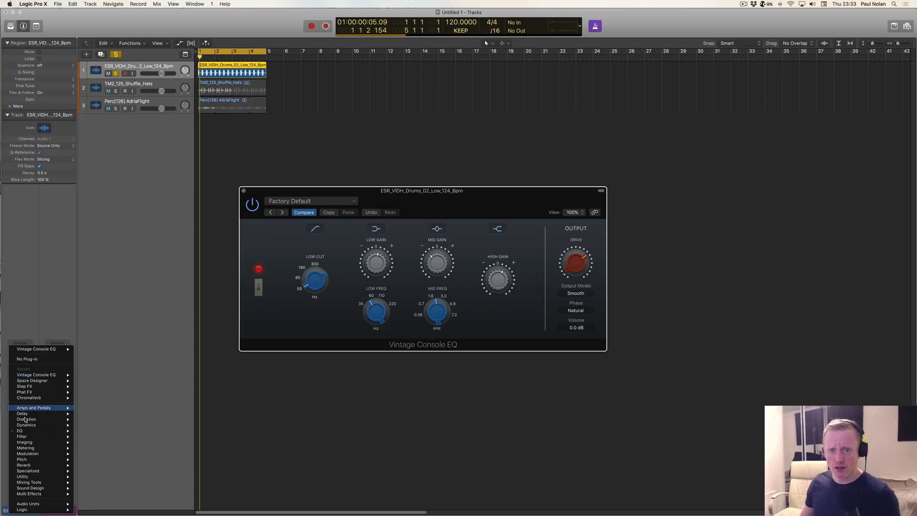
mouse_move(43, 432)
mouse_move(105, 459)
mouse_move(175, 465)
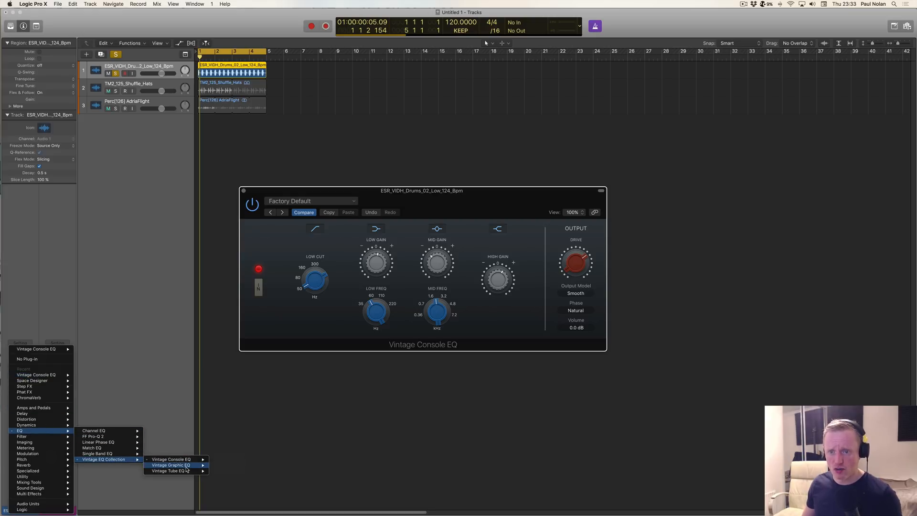
click(232, 467)
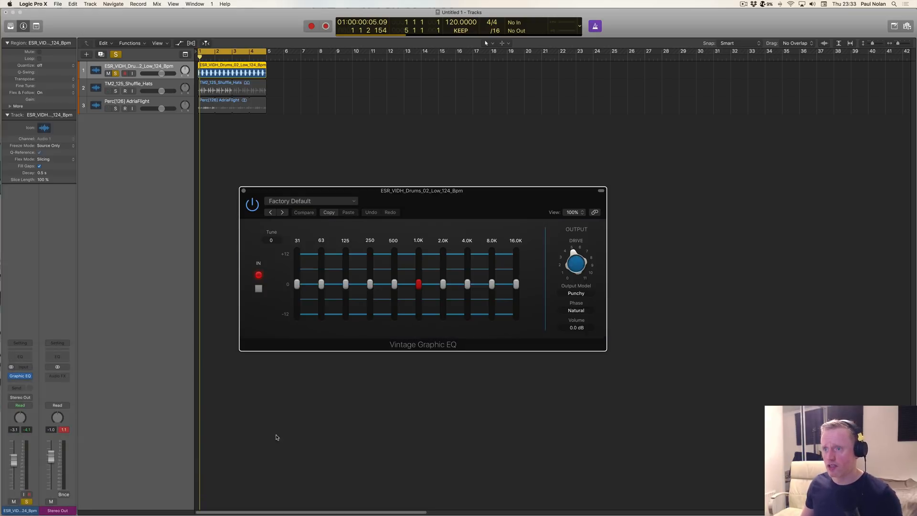
drag(419, 196, 457, 230)
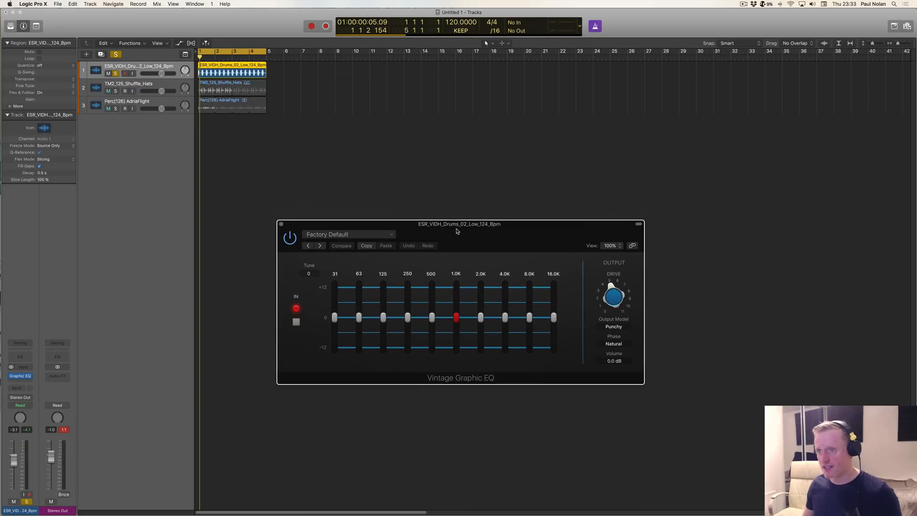
Step: Clear the Stereo Out peak level reading and bring the Vintage Graphic EQ window back into focus
mouse_move(333, 308)
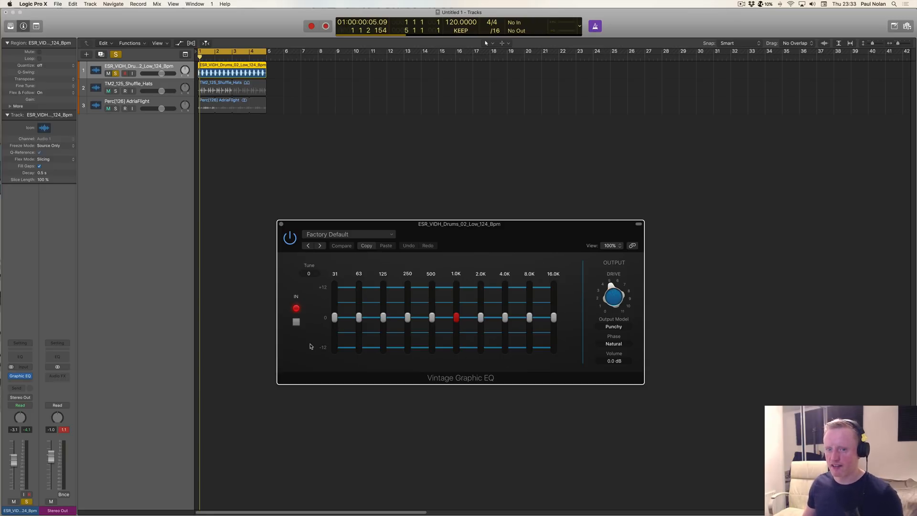
click(68, 429)
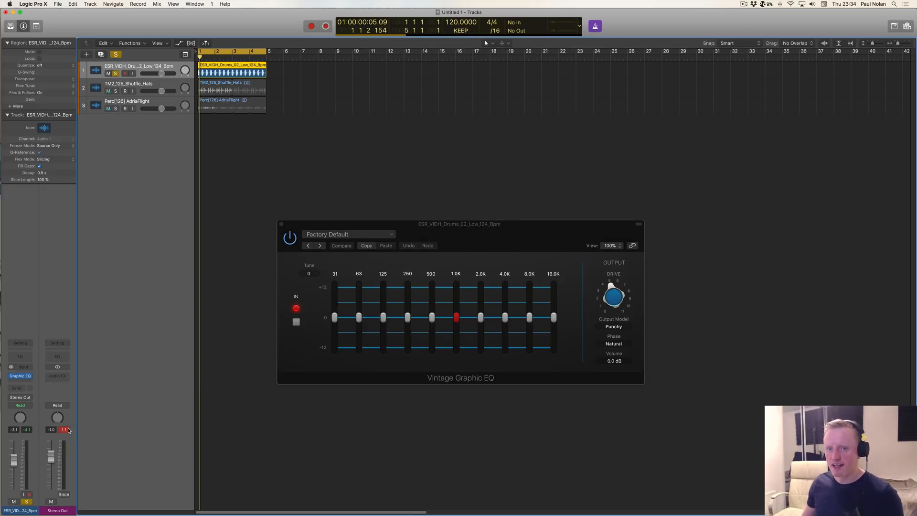
click(475, 238)
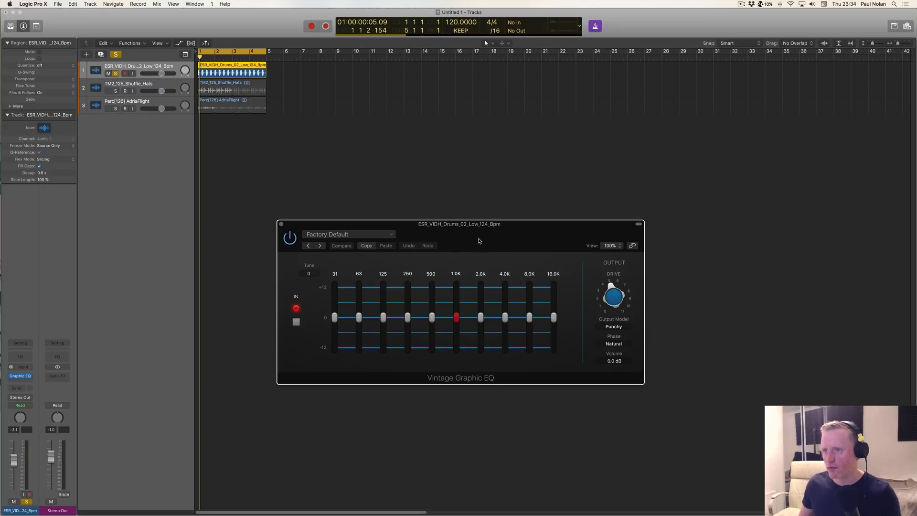
Step: Switch the Vintage Graphic EQ's output model between Silky and Punchy, finishing on Smooth (Console EQ)
click(614, 326)
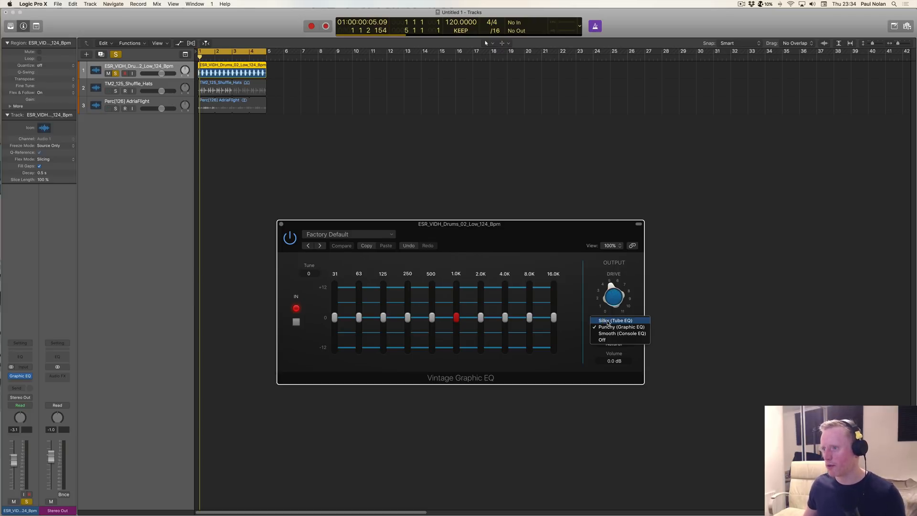
click(609, 320)
click(609, 329)
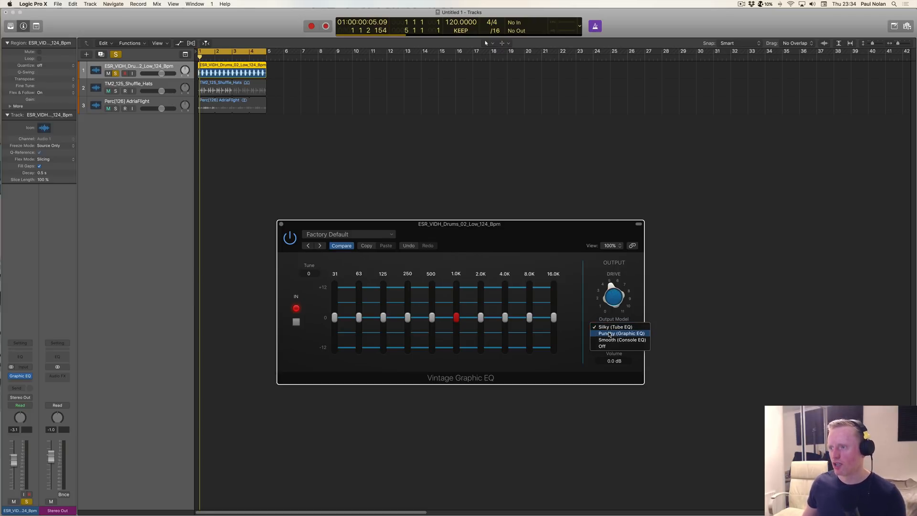
click(610, 334)
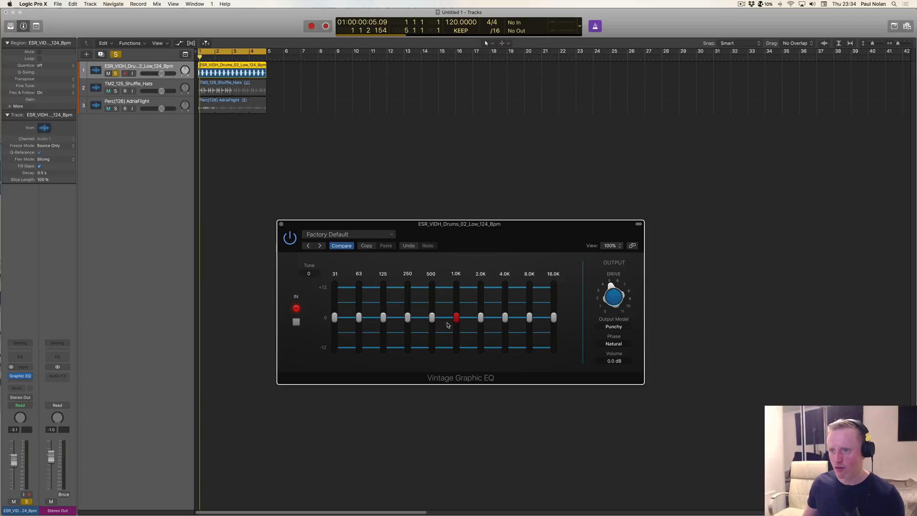
click(614, 328)
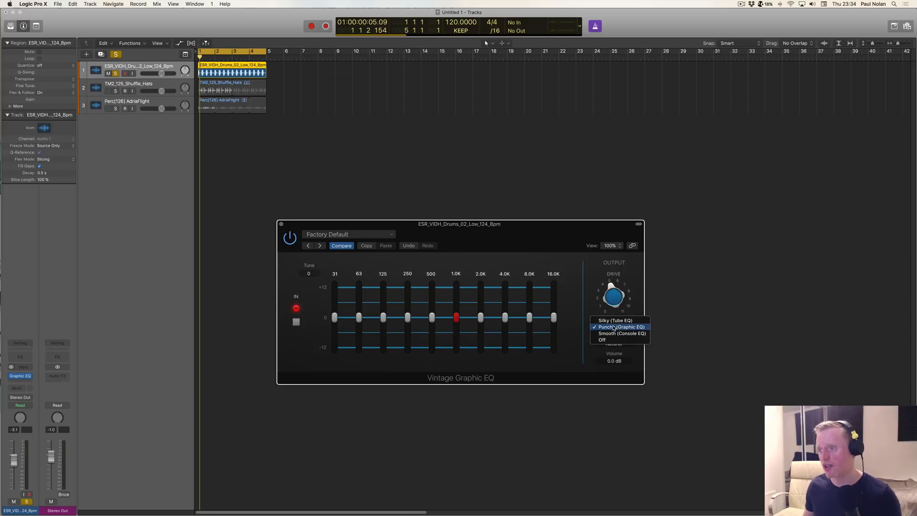
click(616, 321)
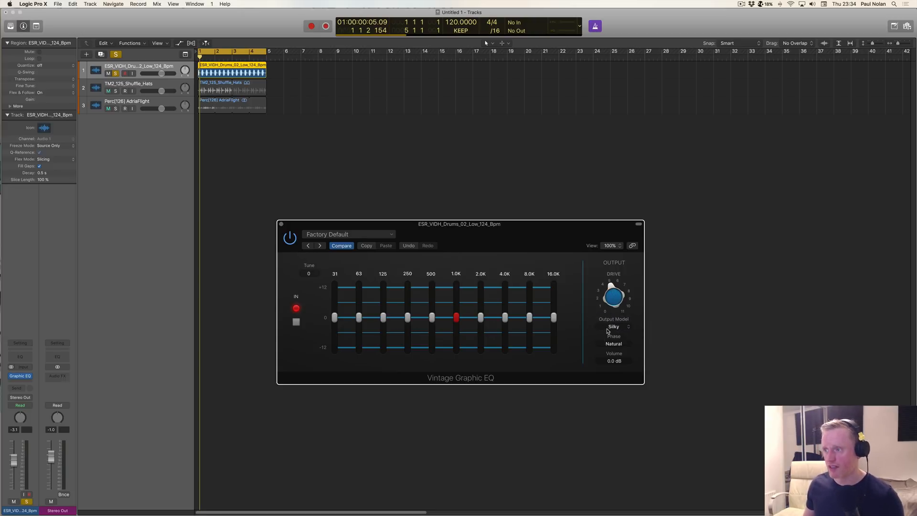
click(611, 327)
click(621, 340)
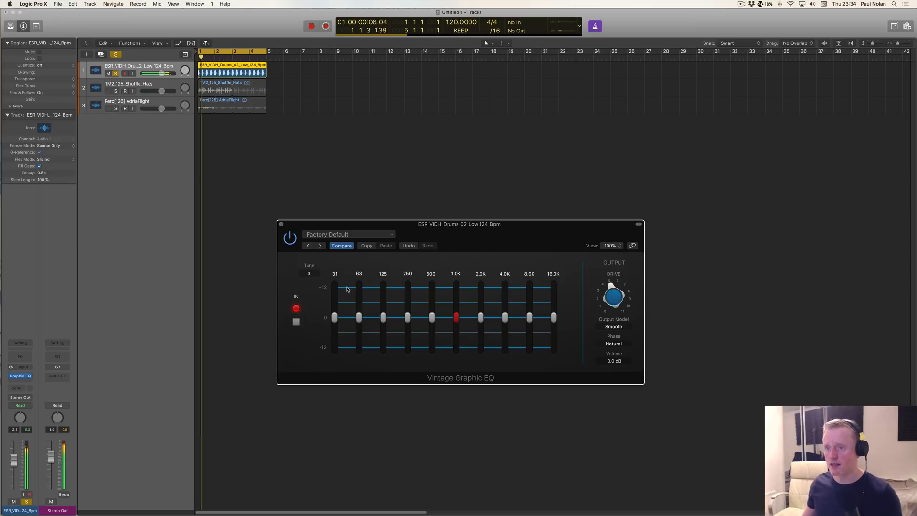
Step: While the drums play, lower the output drive to 0.0 and try the 31 Hz band down to -12.0 dB before returning it to 0 dB
mouse_move(335, 317)
mouse_down()
mouse_move(334, 337)
mouse_move(335, 307)
mouse_up()
drag(617, 291, 613, 351)
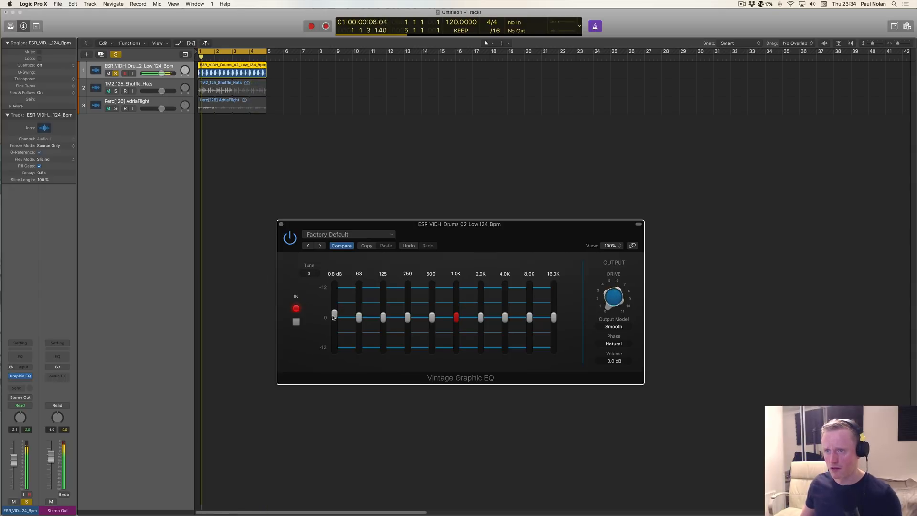
drag(334, 308, 342, 358)
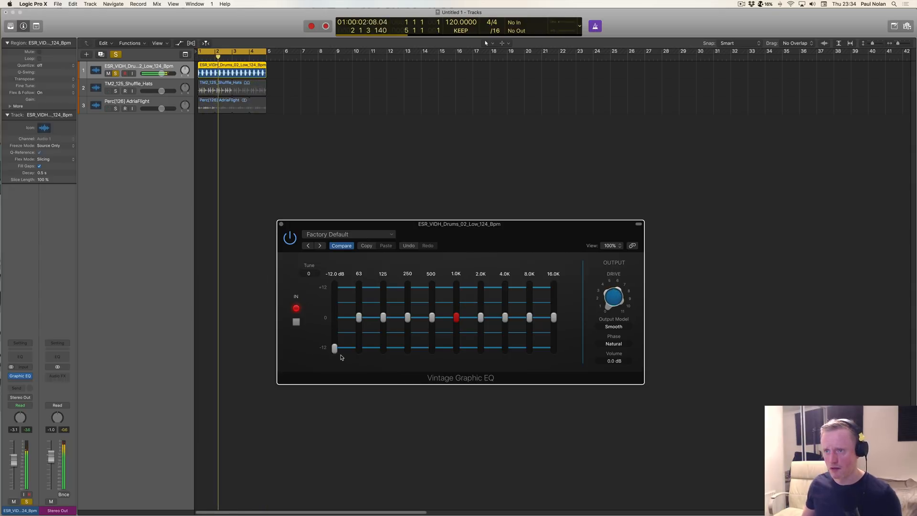
mouse_move(359, 318)
mouse_down()
mouse_move(359, 368)
mouse_move(359, 317)
mouse_up()
drag(334, 348, 335, 318)
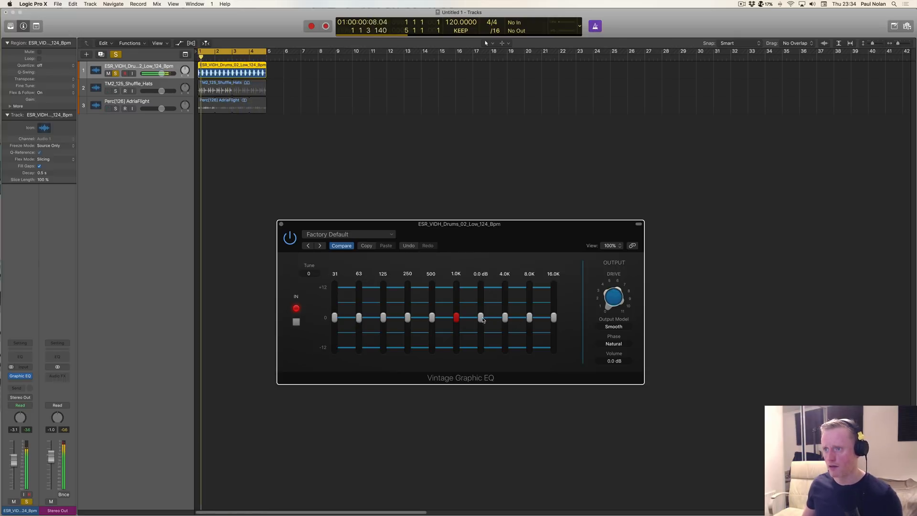
mouse_move(505, 318)
mouse_down()
mouse_move(503, 363)
mouse_move(506, 316)
mouse_up()
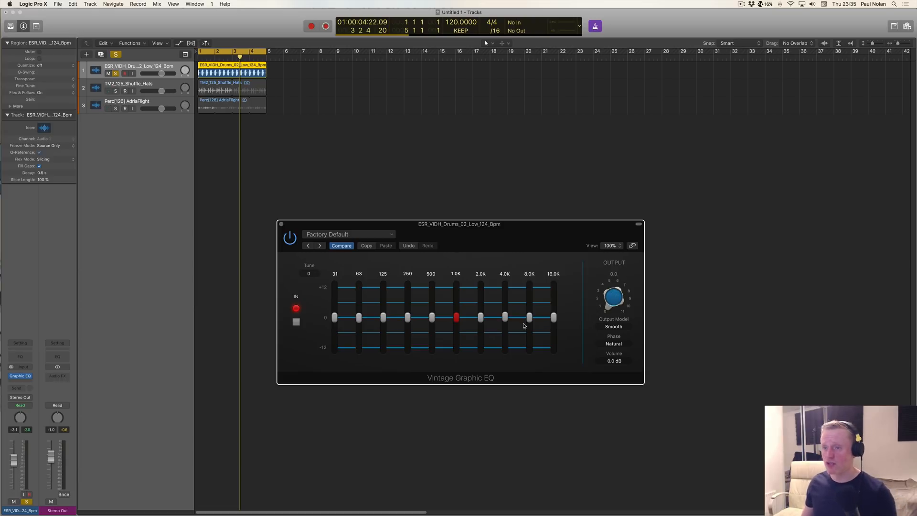
Step: Replace the Vintage Graphic EQ with a stereo Vintage Tube EQ, reposition its window, and play the drum loop from the project start
mouse_move(529, 328)
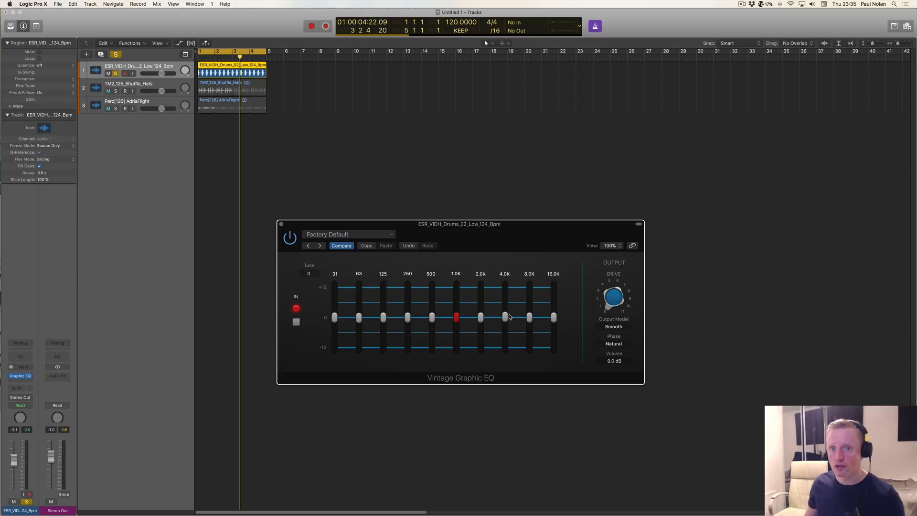
click(30, 376)
mouse_move(32, 378)
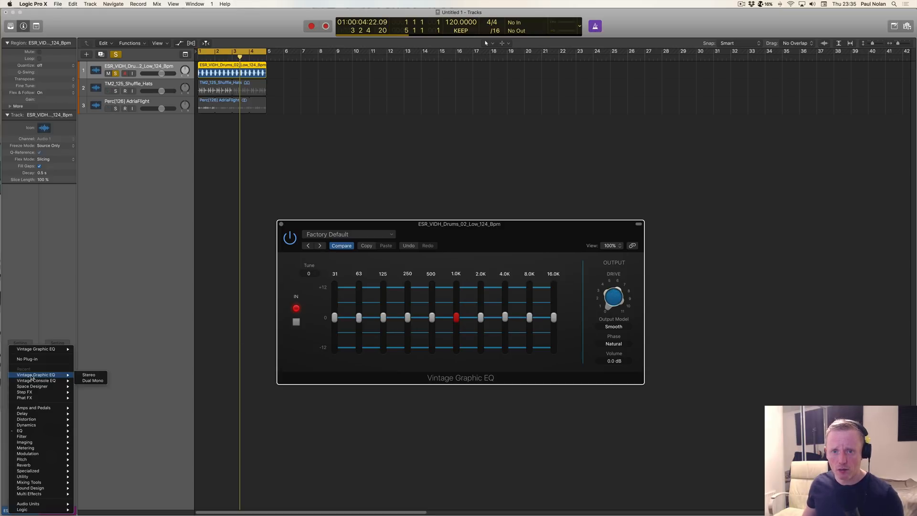
mouse_move(37, 433)
mouse_move(135, 462)
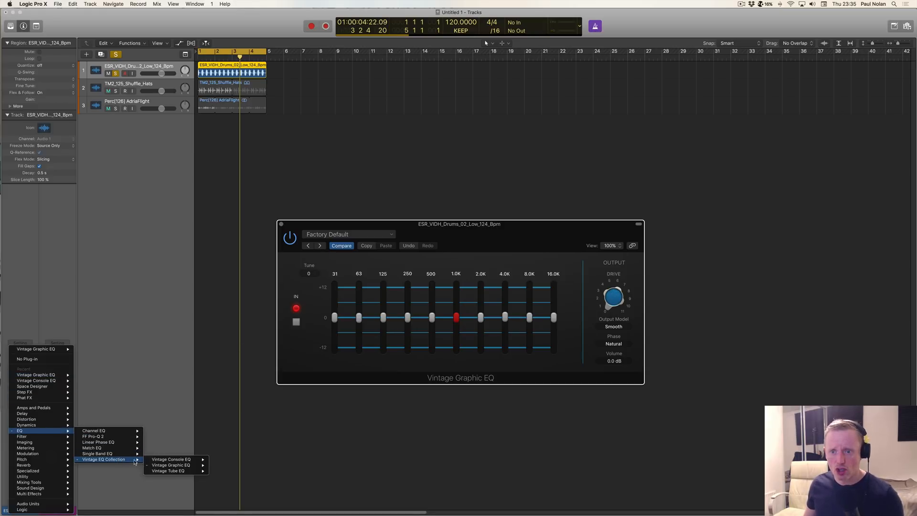
click(224, 472)
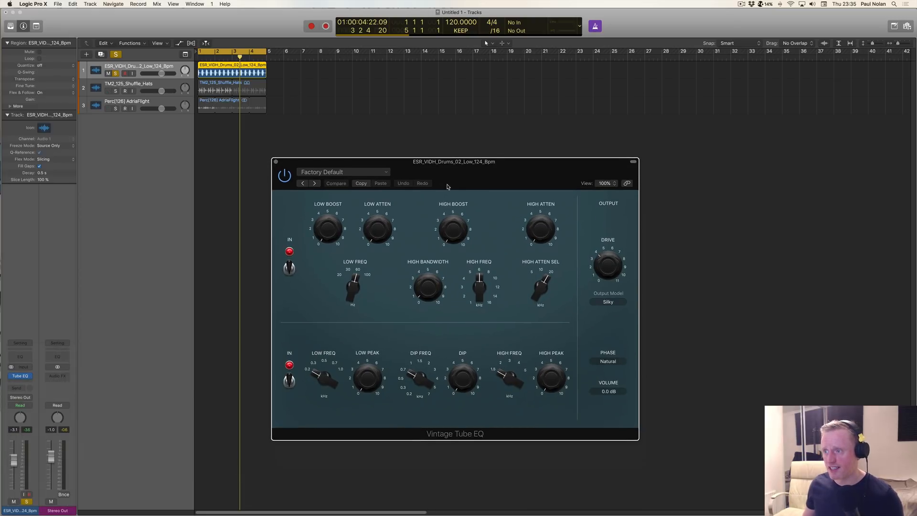
drag(447, 186, 453, 204)
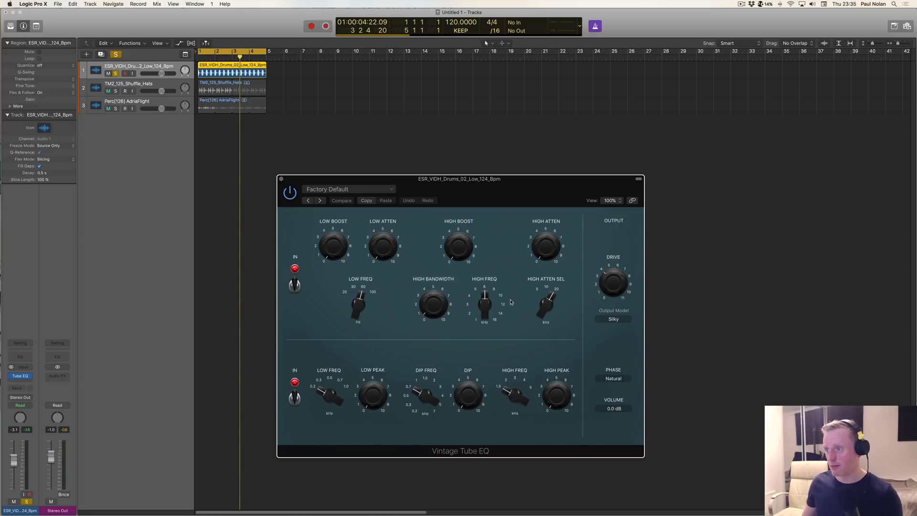
key(Return)
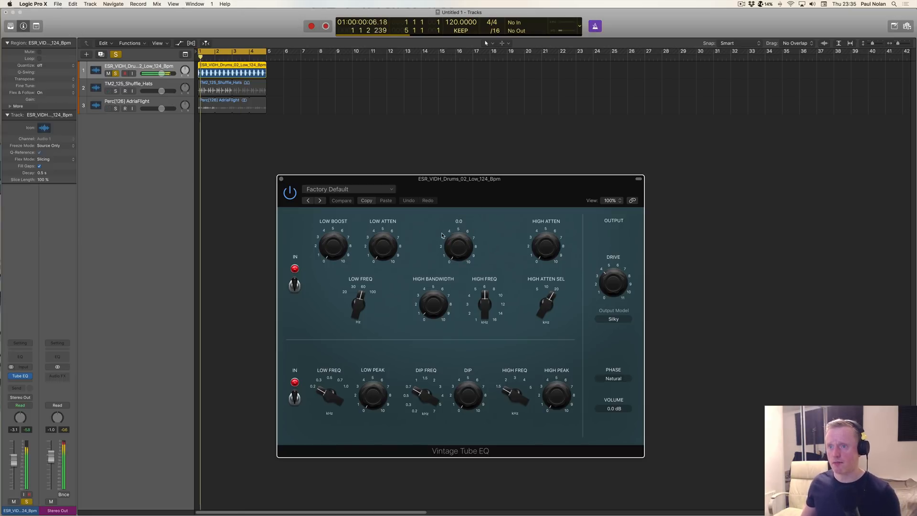
Step: Raise the Vintage Tube EQ's Low Boost and High Boost while the drum loop plays
key(space)
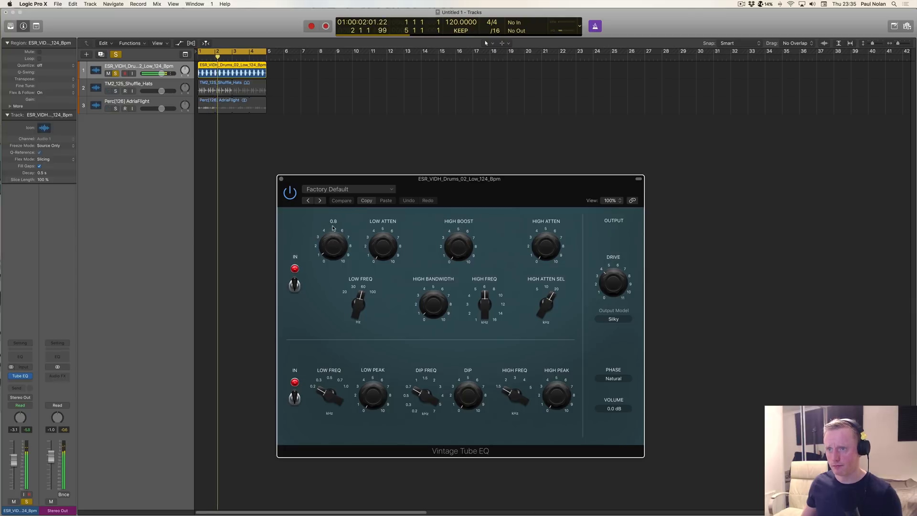
drag(335, 235, 334, 212)
drag(467, 256, 461, 197)
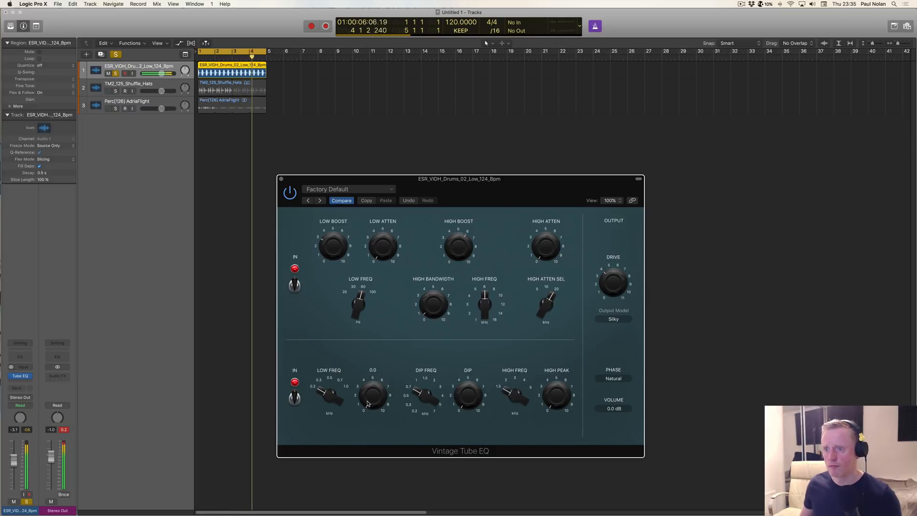
mouse_move(413, 305)
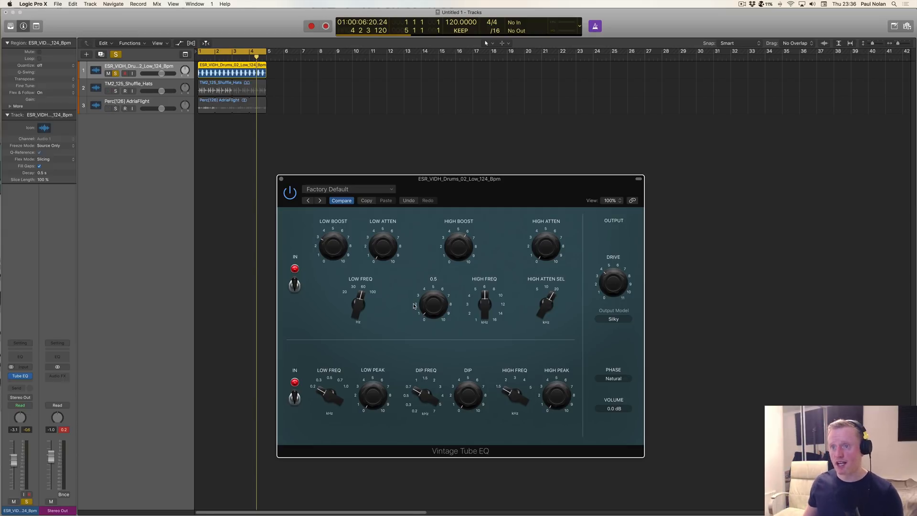
Step: Close the Vintage Tube EQ window and remove the plug-in from the drum track
click(281, 180)
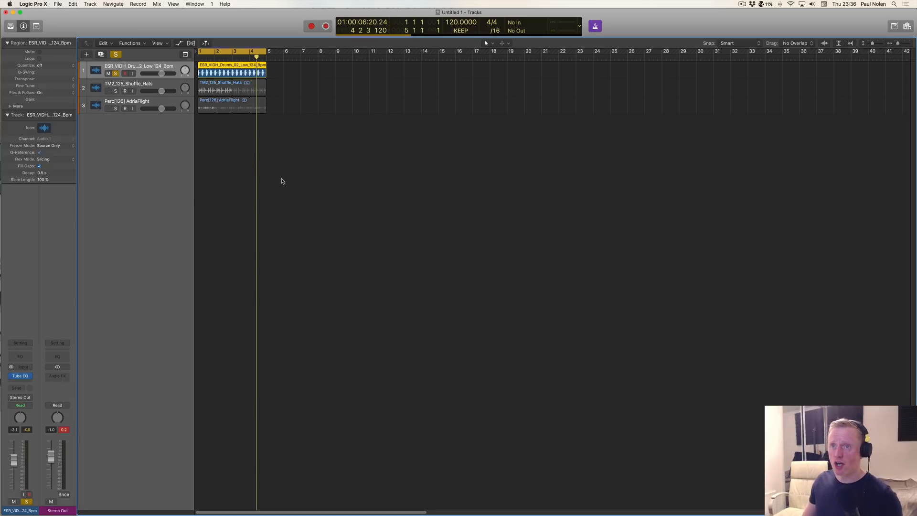
click(30, 374)
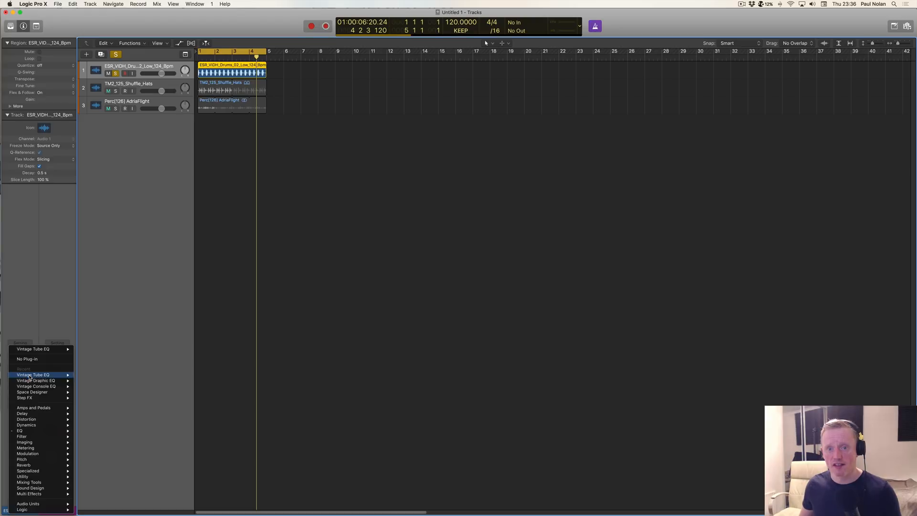
click(34, 365)
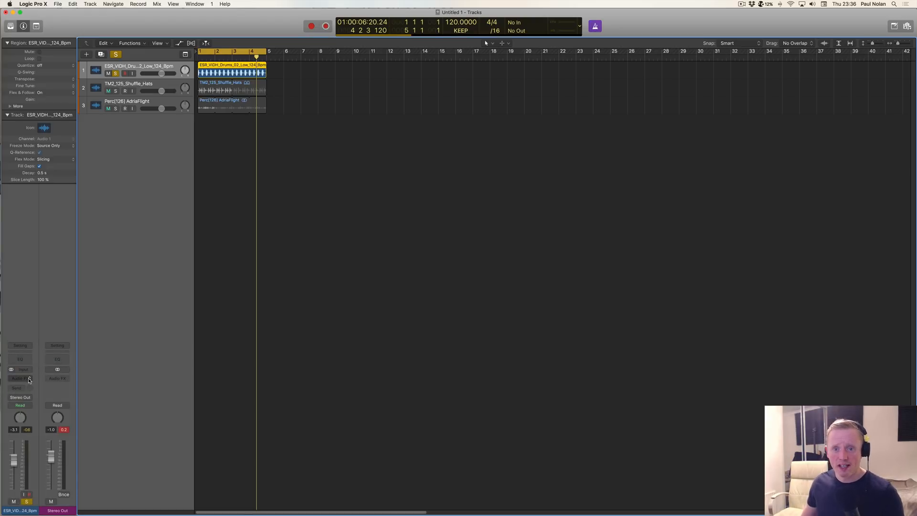
Step: Try a stereo Phat FX from the Multi Effects group on the drum track, and remove it again
click(22, 378)
mouse_move(31, 467)
scroll(32, 478, down, 2)
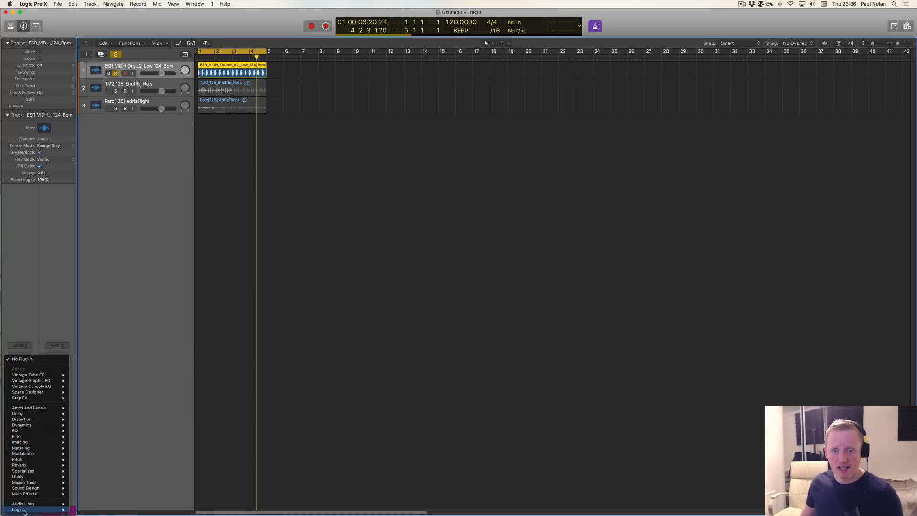
mouse_move(30, 495)
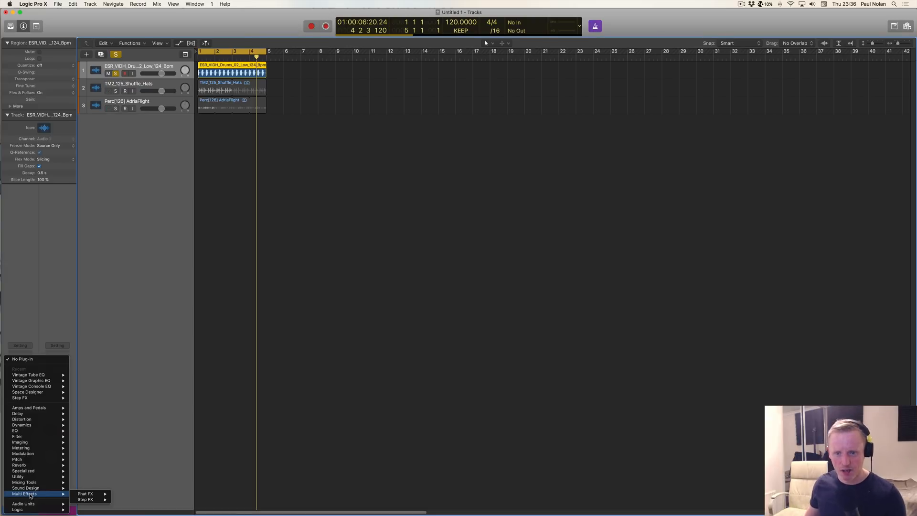
mouse_move(80, 497)
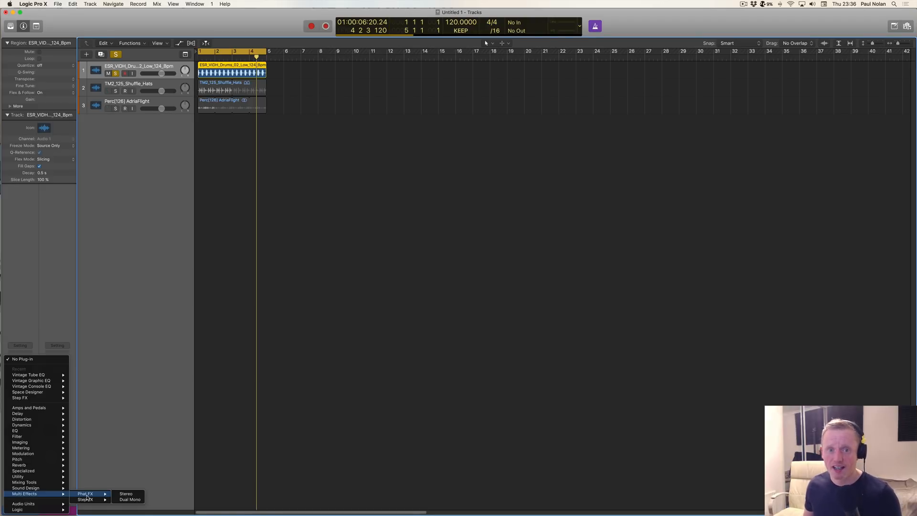
click(126, 494)
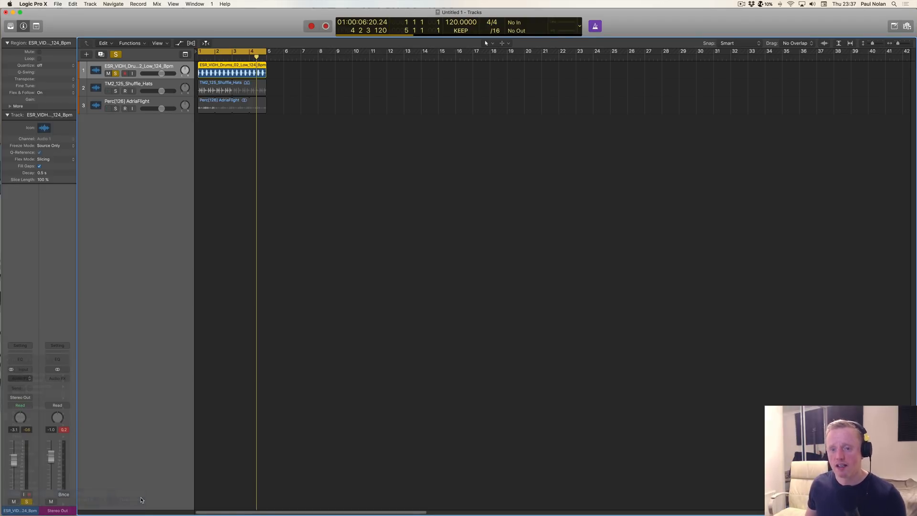
drag(212, 30, 477, 106)
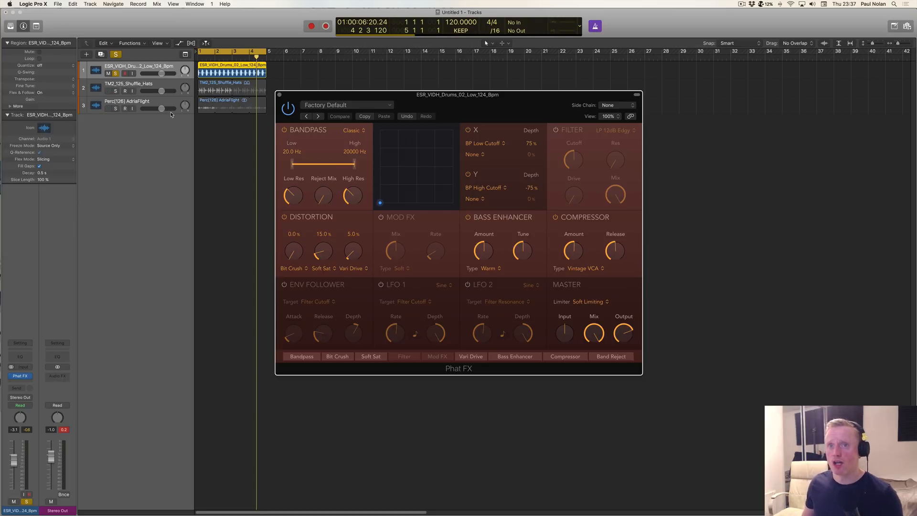
click(29, 377)
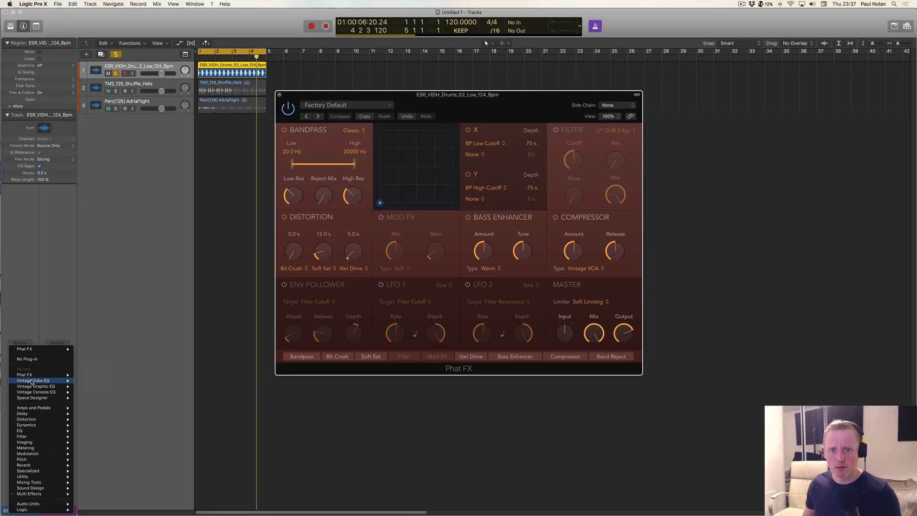
click(29, 360)
Step: Solo and play the TM2_125_Shuffle_Hats track instead of the drums, and insert a stereo Phat FX on it
click(115, 91)
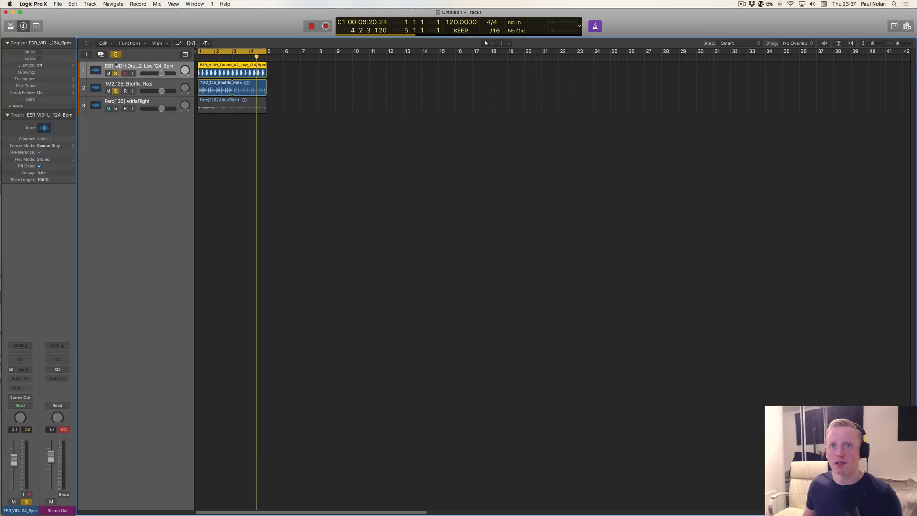
click(115, 73)
click(126, 85)
key(space)
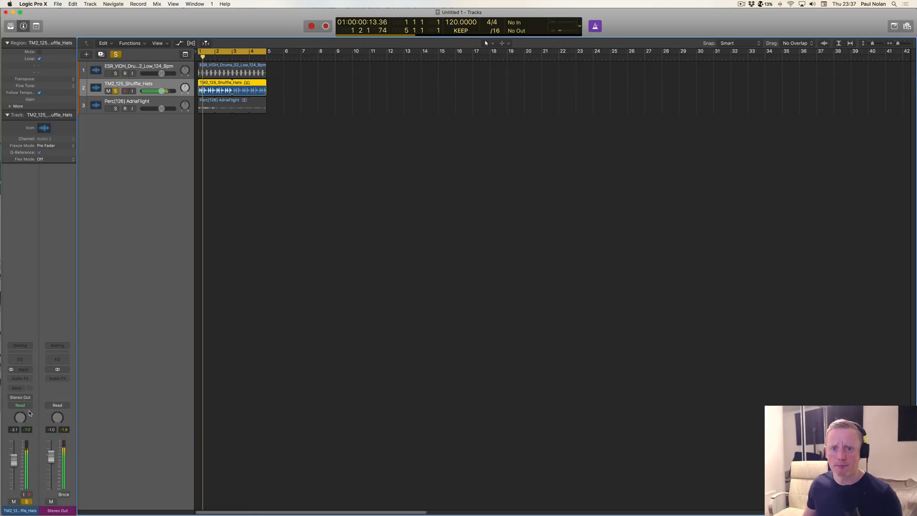
click(27, 379)
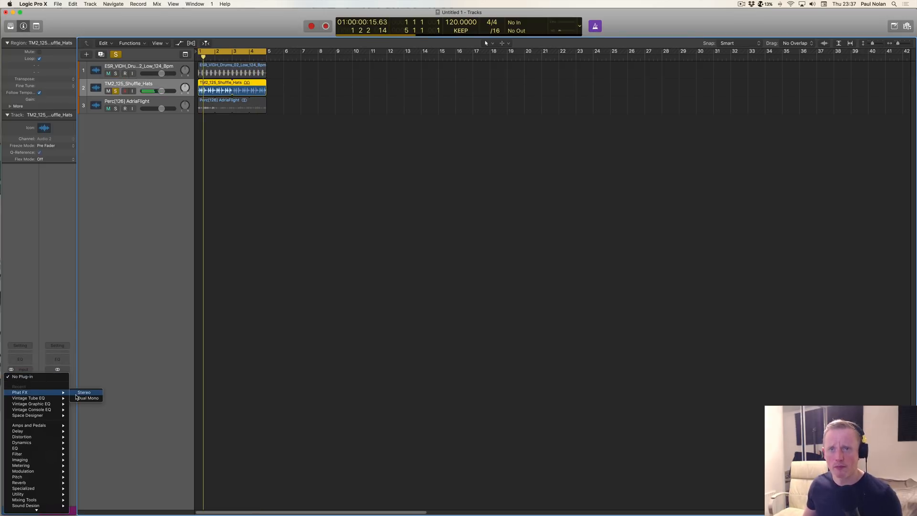
click(84, 392)
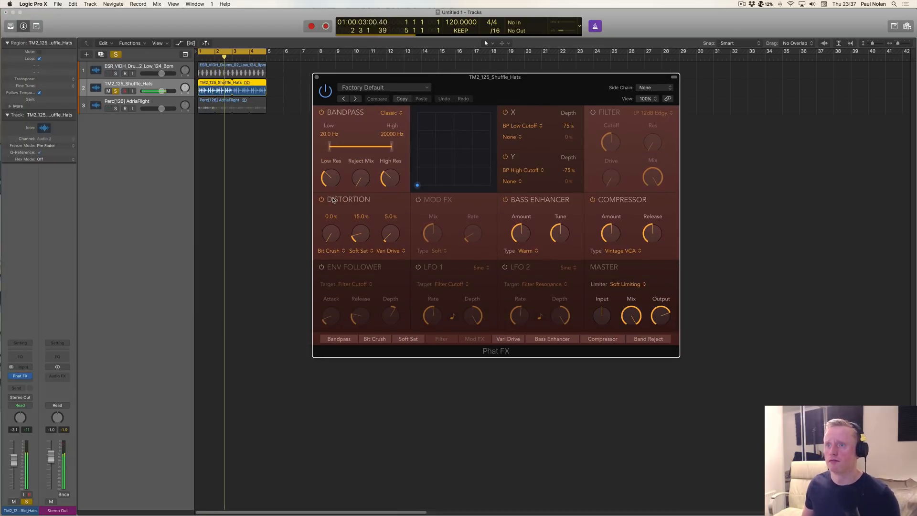
Step: Lower Phat FX's bandpass Low Res and set the distortion to Bit Crush 22.6%, Soft Sat 13.6% and Vari Drive 7.5%
drag(331, 178, 334, 207)
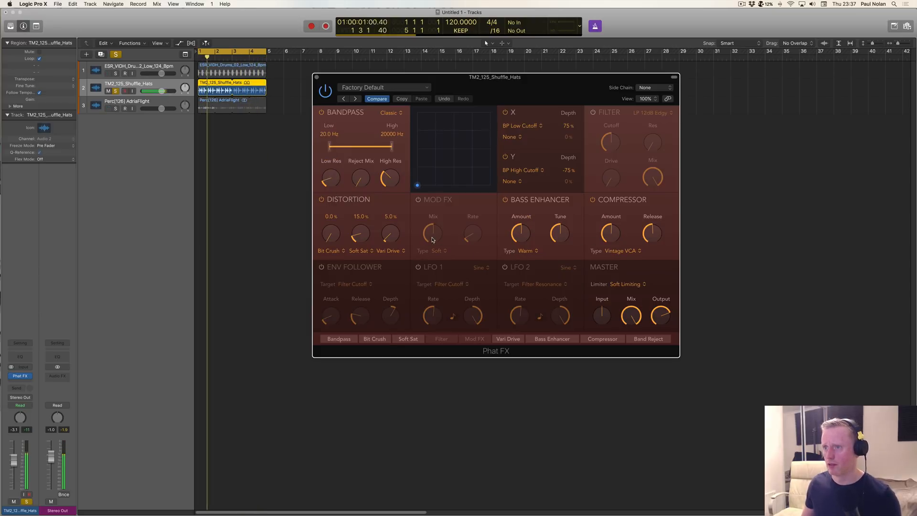
drag(360, 233, 392, 237)
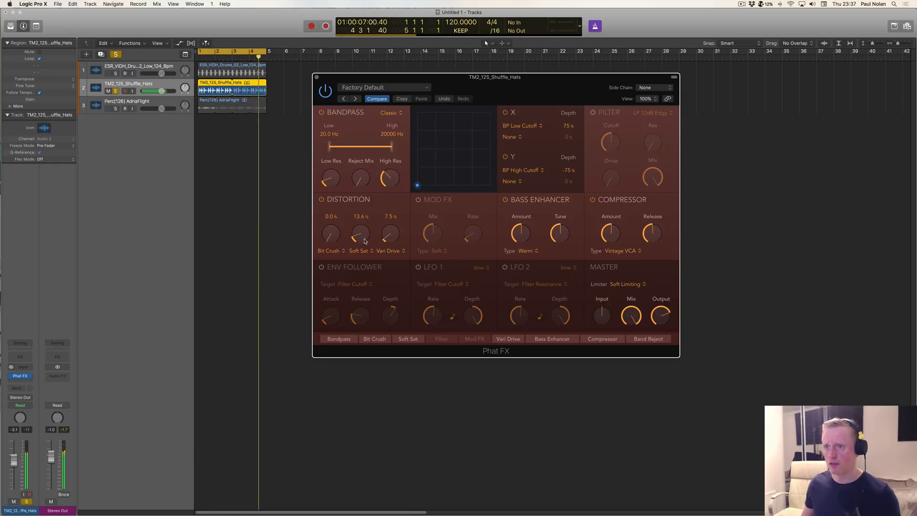
drag(330, 233, 340, 215)
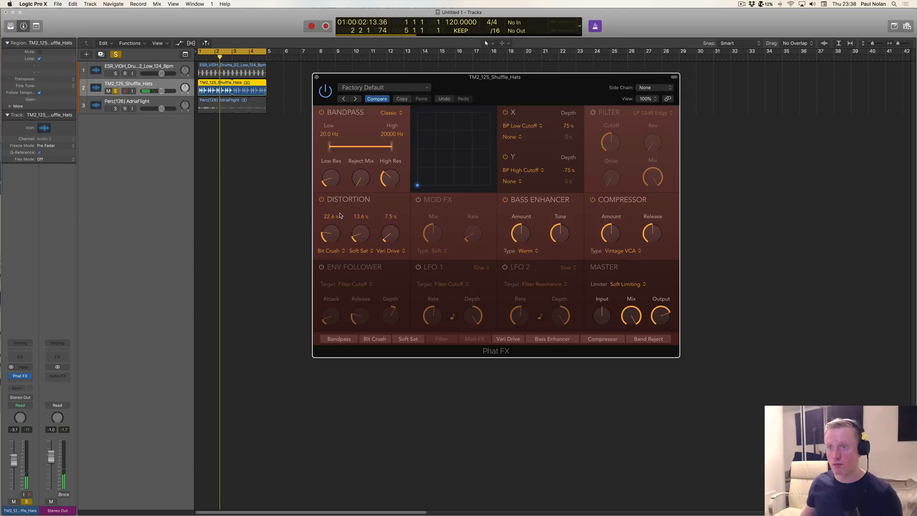
Step: Change the first distortion type to Scream at 17.9%, with Soft Sat and Vari Drive at 0.0%
click(333, 252)
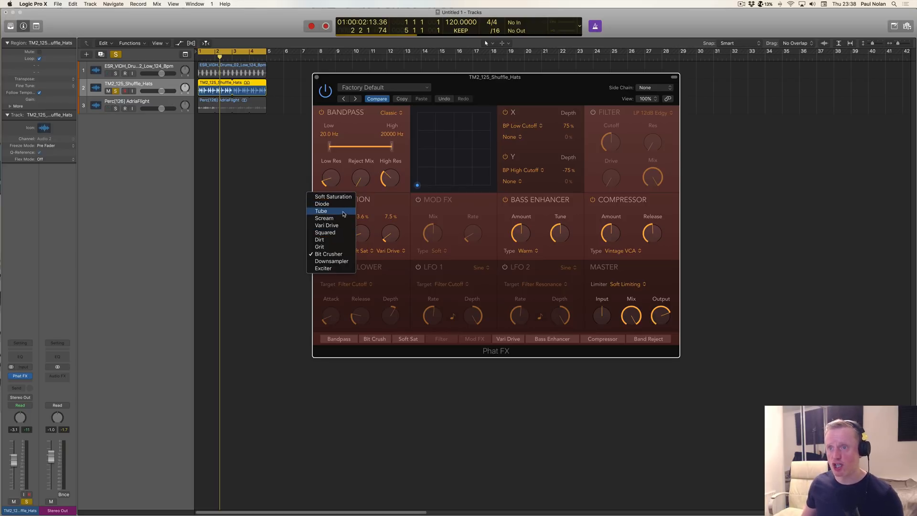
click(338, 220)
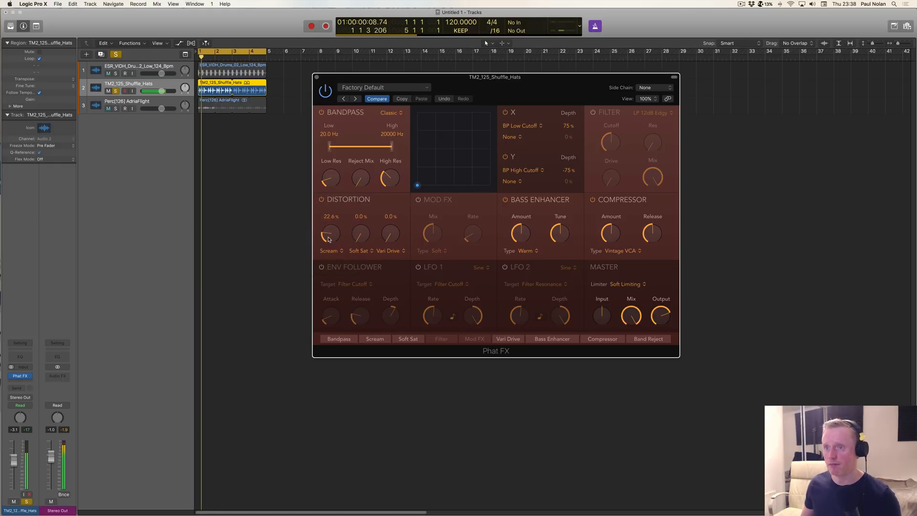
mouse_move(330, 233)
mouse_down()
mouse_move(327, 205)
mouse_move(327, 245)
mouse_up()
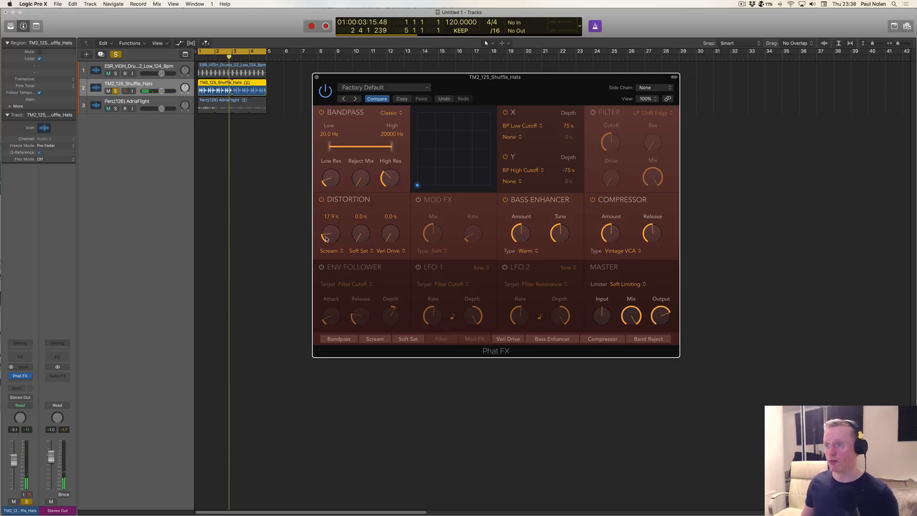
Step: Turn on Phat FX's Filter section, raise its cutoff to the maximum and increase its drive
click(593, 113)
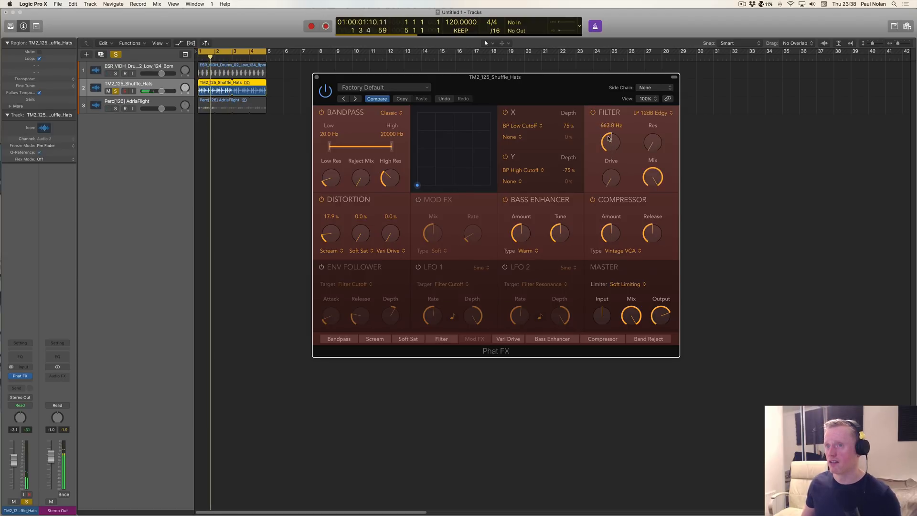
drag(610, 139, 610, 103)
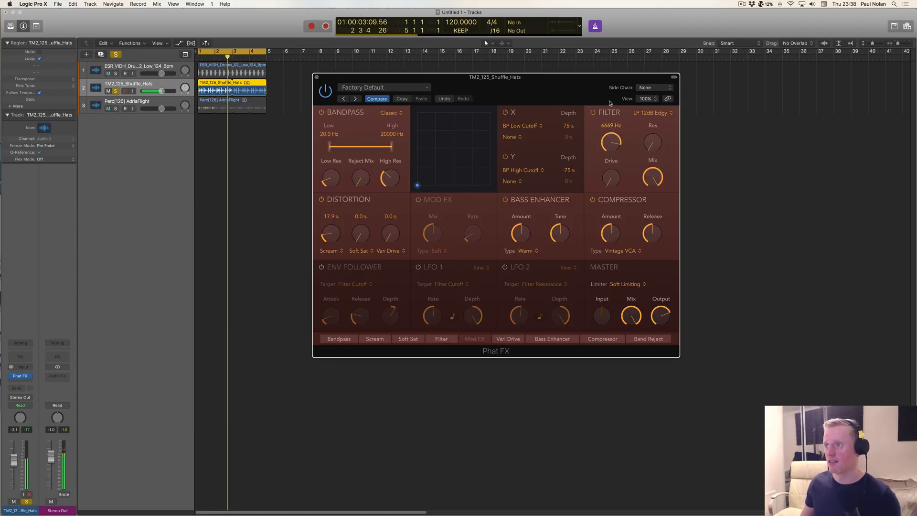
drag(611, 178, 616, 139)
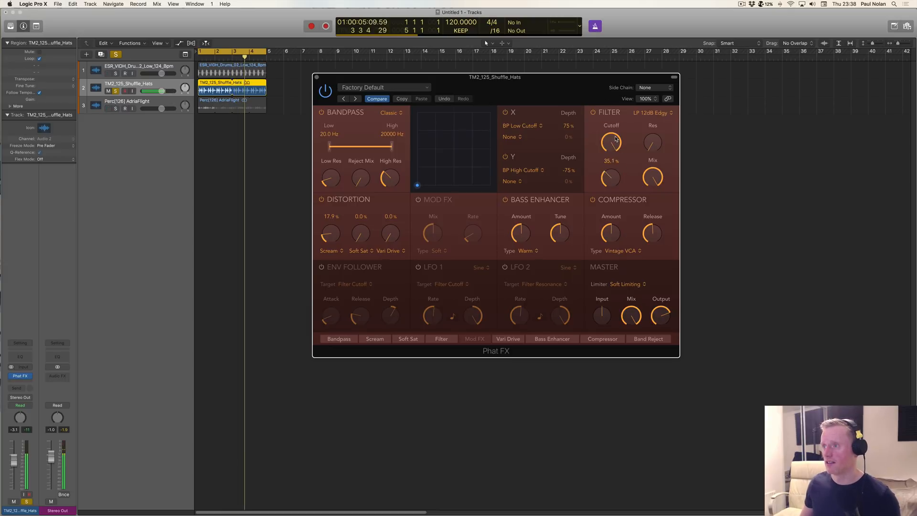
Step: Switch the first distortion type from Scream to Tube and set its amount to 11.9%
drag(331, 236, 330, 248)
click(329, 251)
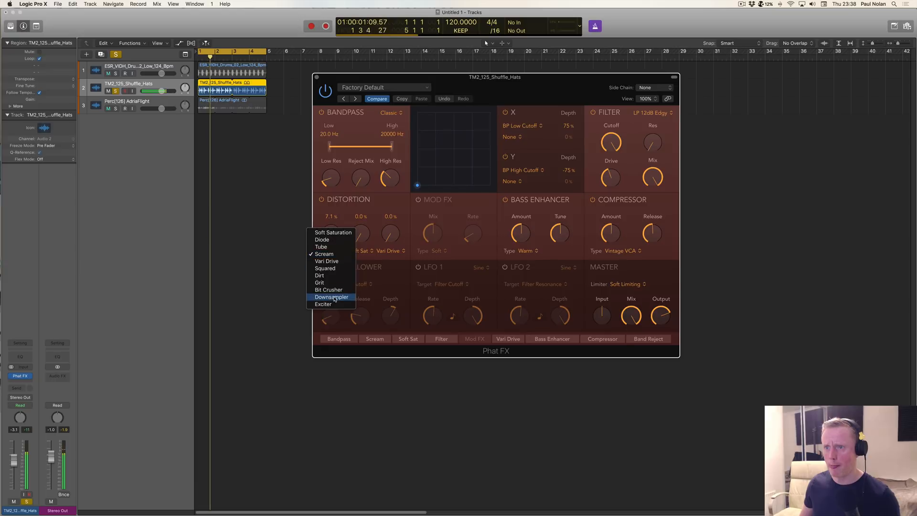
click(324, 247)
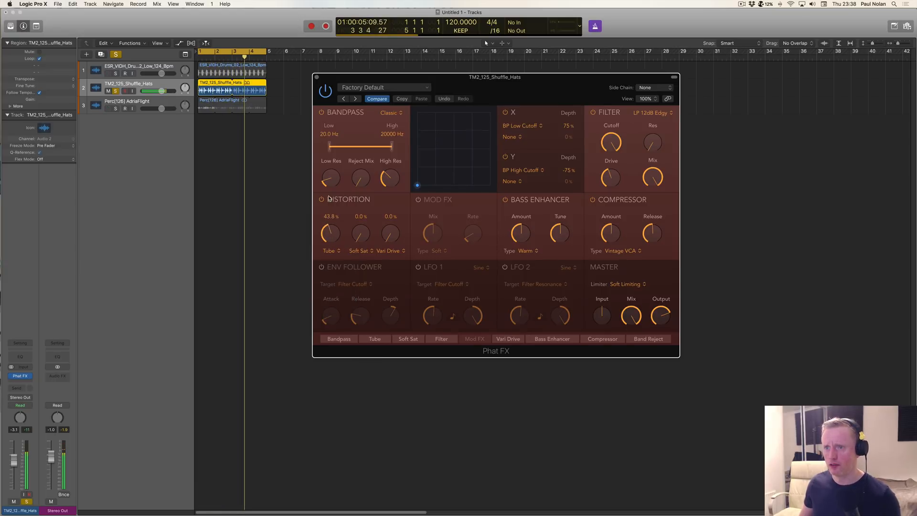
drag(324, 233, 324, 251)
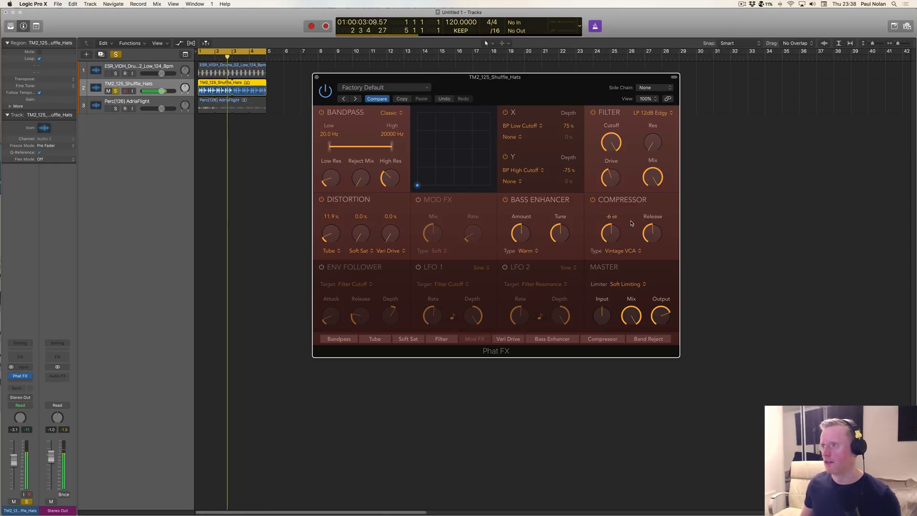
Step: Review the filter types available in Phat FX's Filter section, keeping LP 12dB Edgy
click(651, 113)
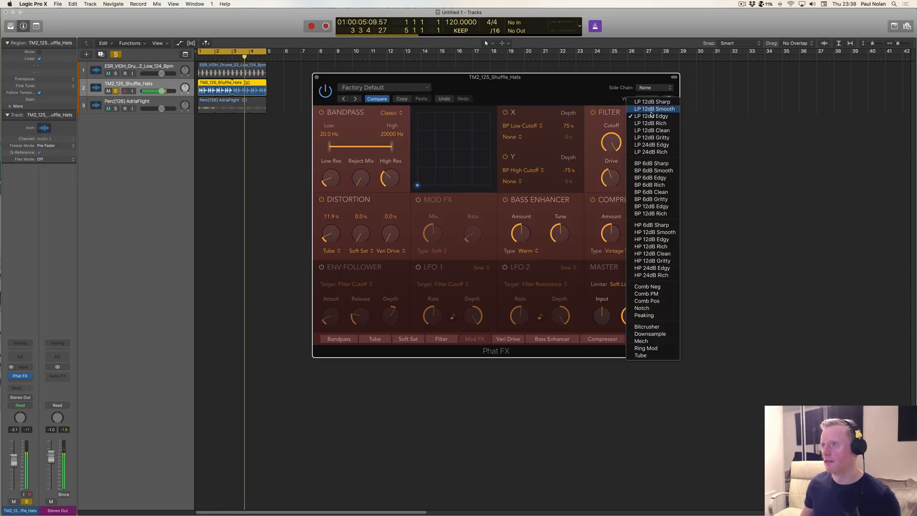
click(612, 100)
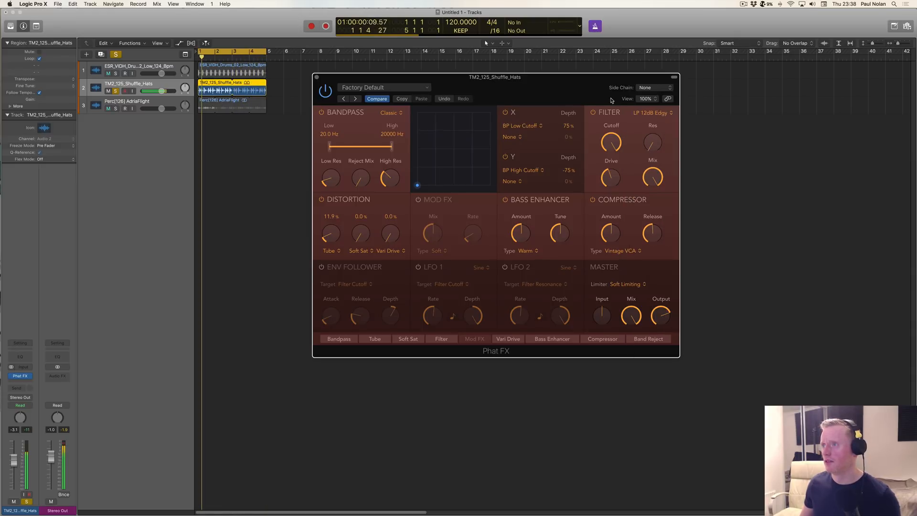
click(651, 113)
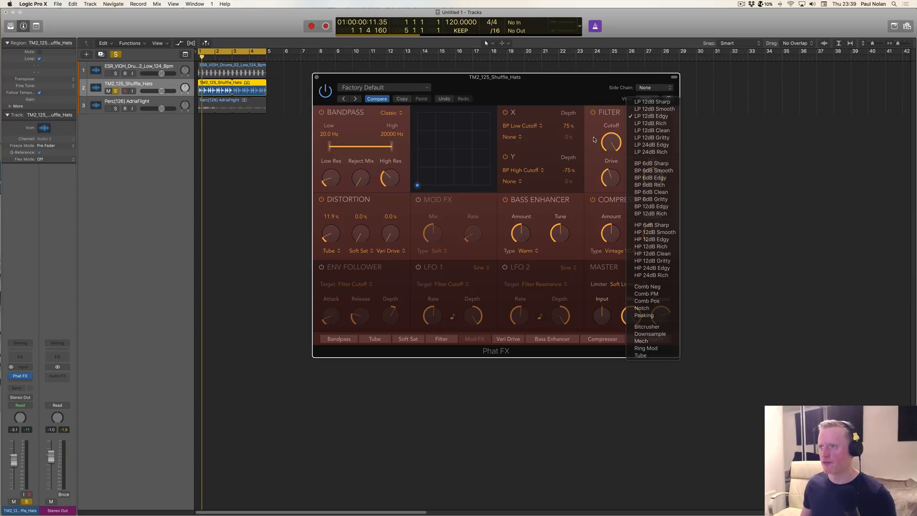
click(596, 140)
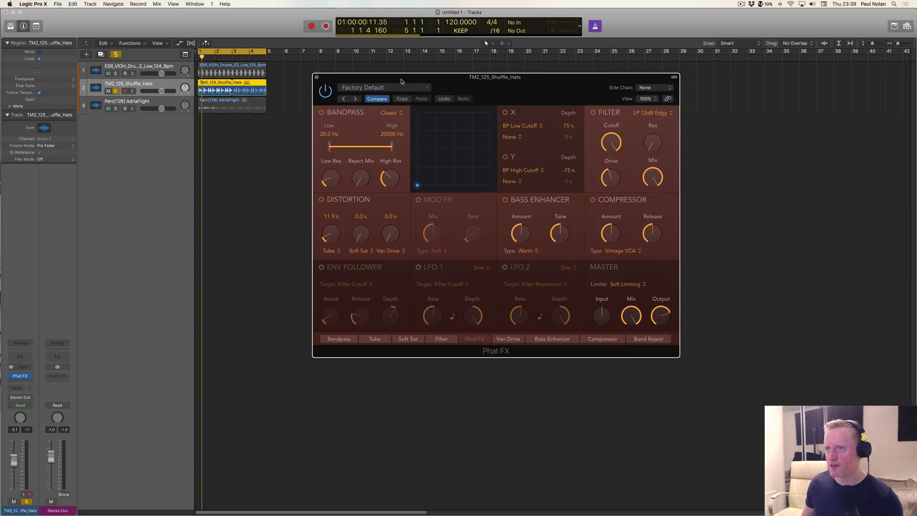
Step: Load the Rhythmic preset Comb Jam in Phat FX and advance to the next preset, Dark Rhythm, for the hats
click(382, 88)
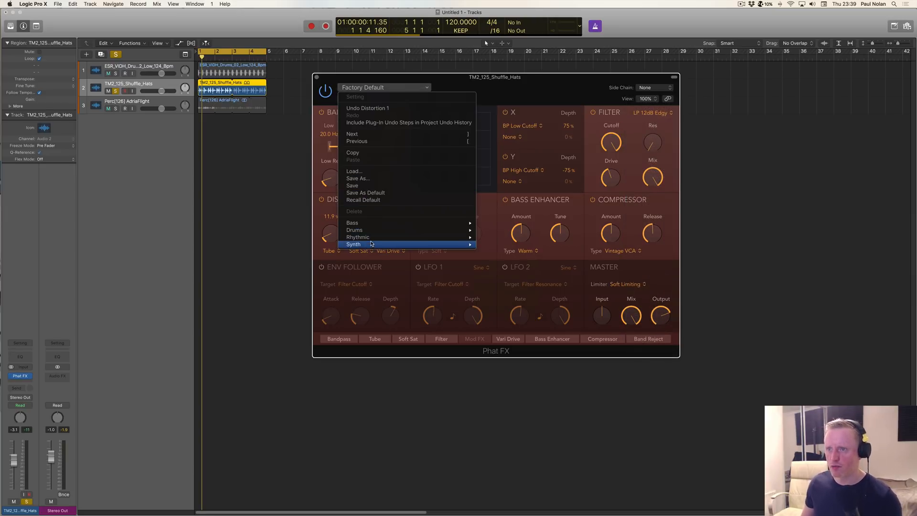
mouse_move(393, 238)
click(493, 237)
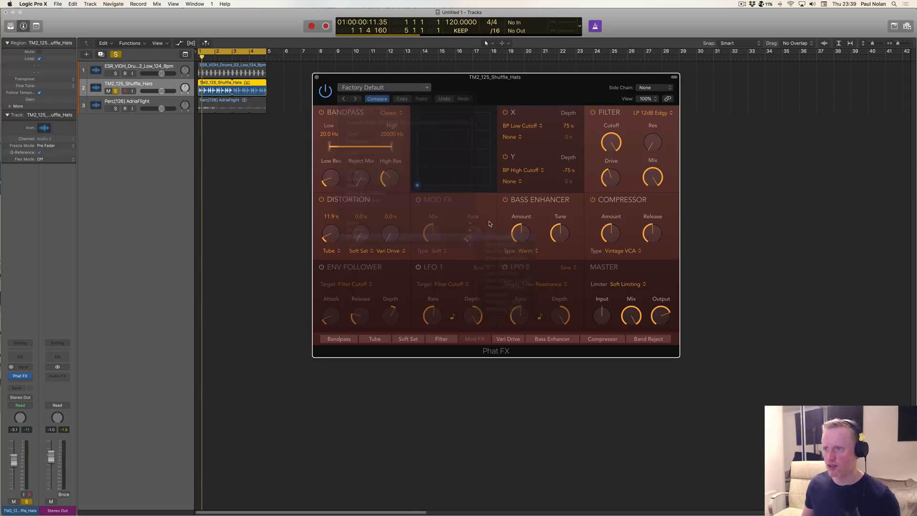
click(356, 99)
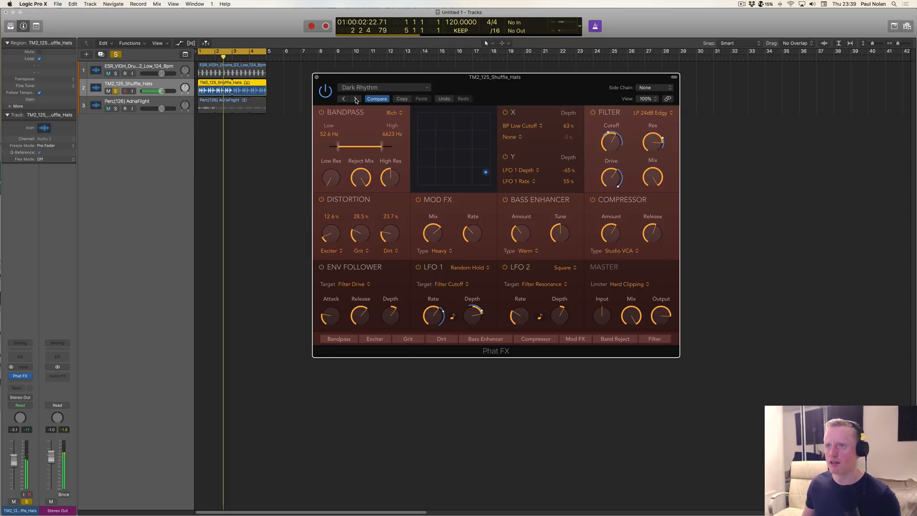
Step: Advance Phat FX through the presets Dirt Chop, Distorted Rhythm, Mechanical Crunch and Resonant Stutter to Scooped while the hats play
click(356, 99)
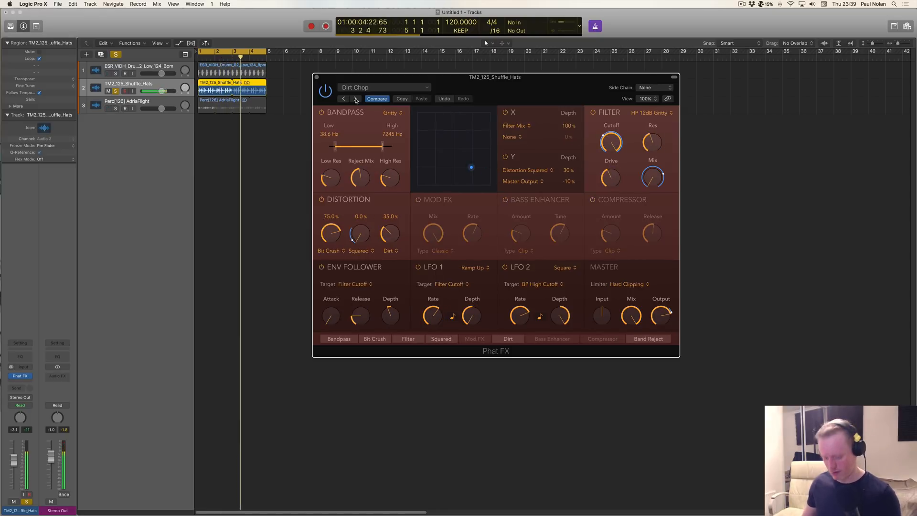
click(356, 99)
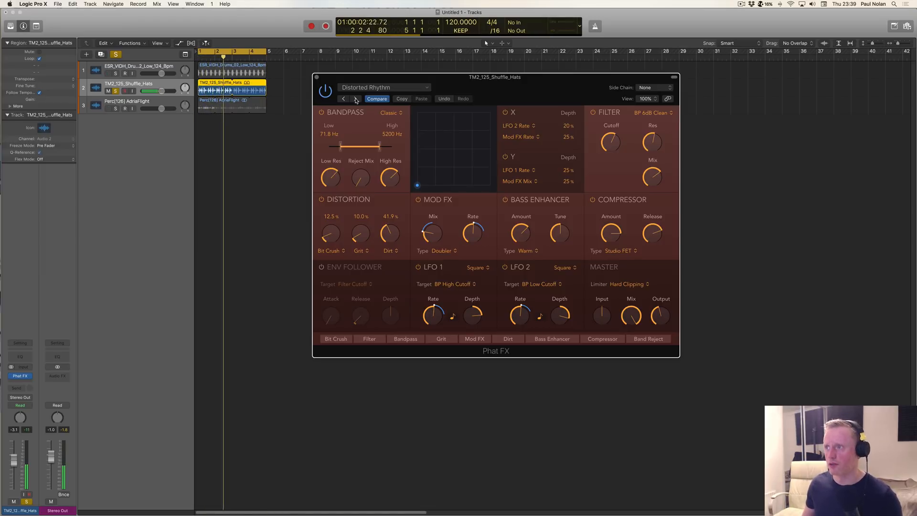
mouse_move(653, 186)
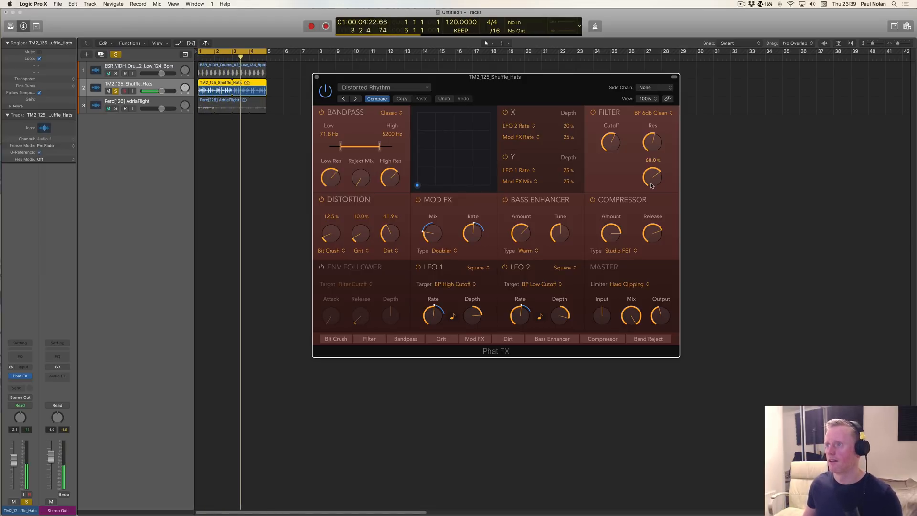
click(355, 99)
click(356, 99)
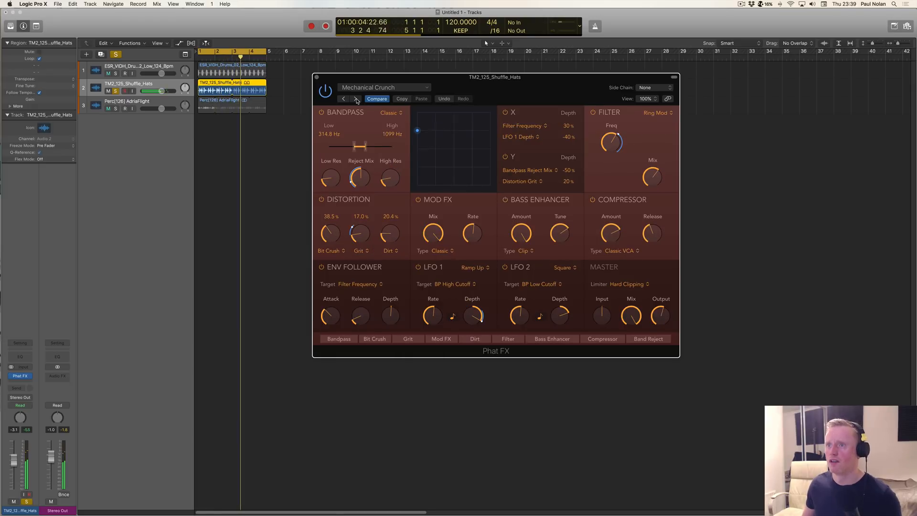
click(356, 99)
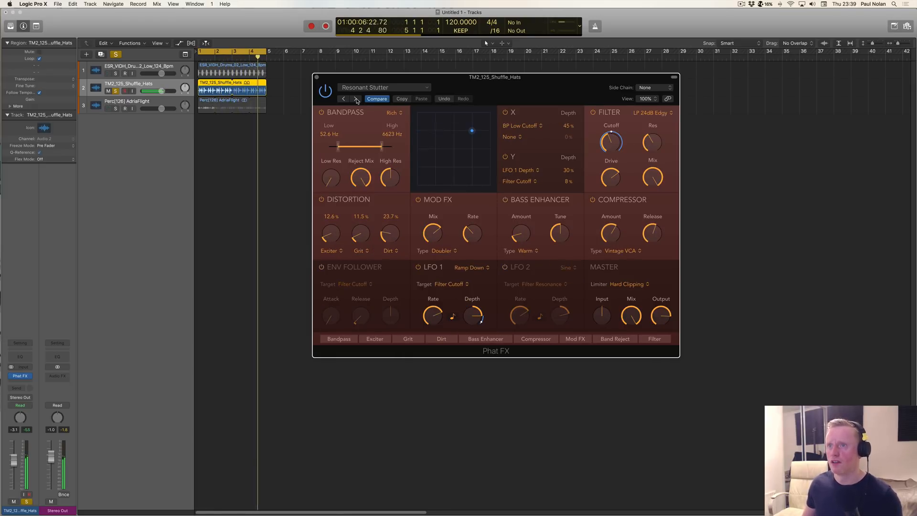
click(356, 99)
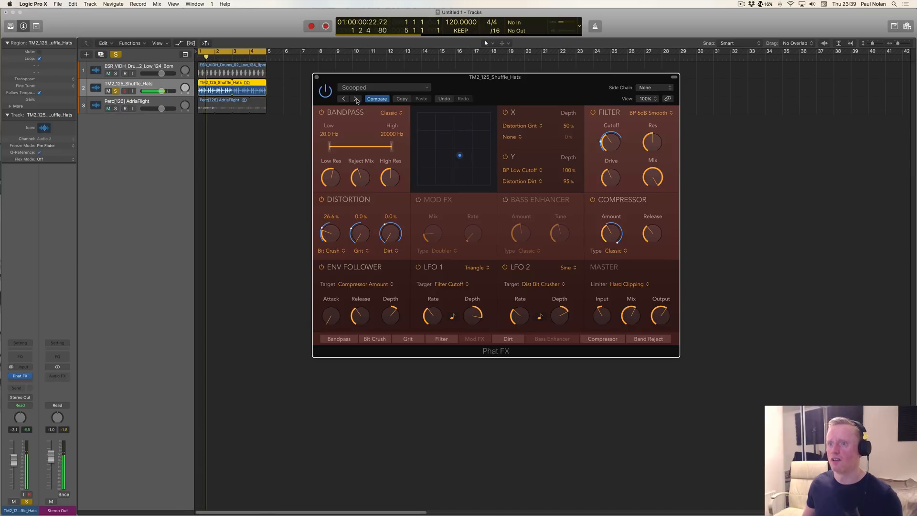
Step: Audition the hats together with the drums and percussion by soloing all three tracks, and clear the solos
click(116, 74)
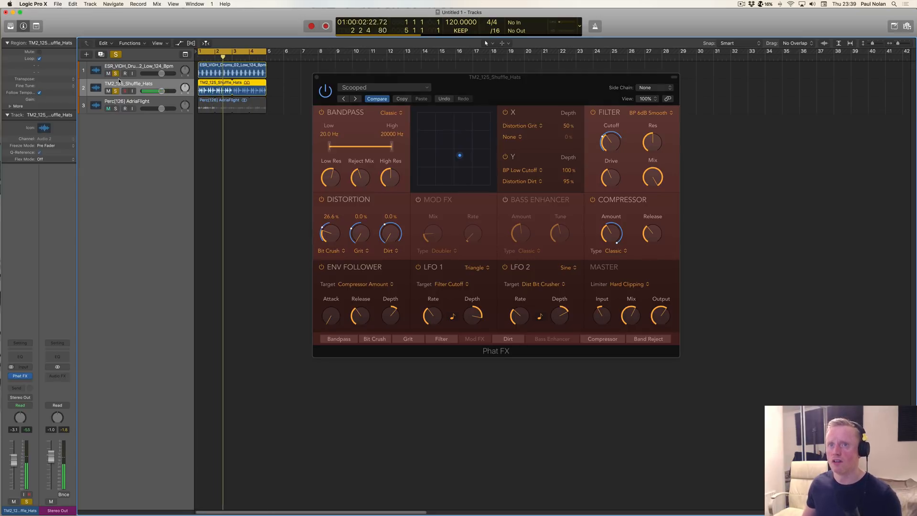
click(115, 108)
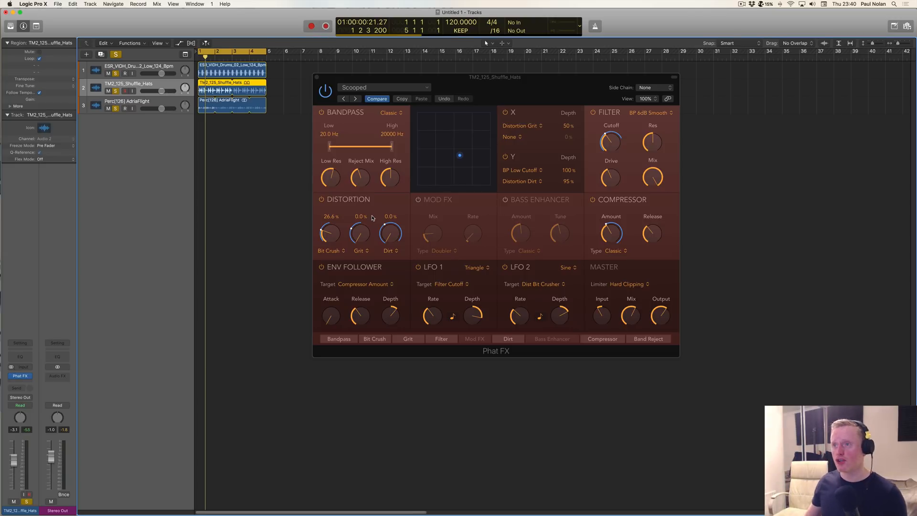
click(317, 77)
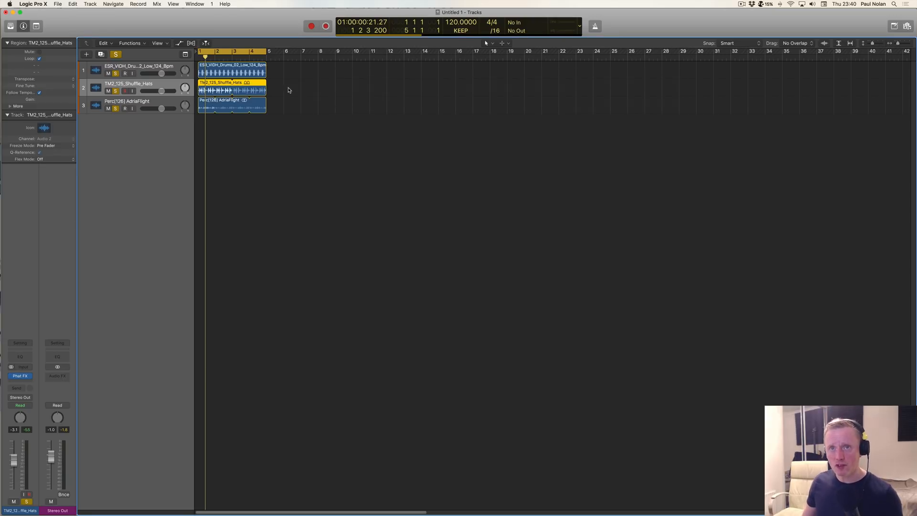
click(115, 55)
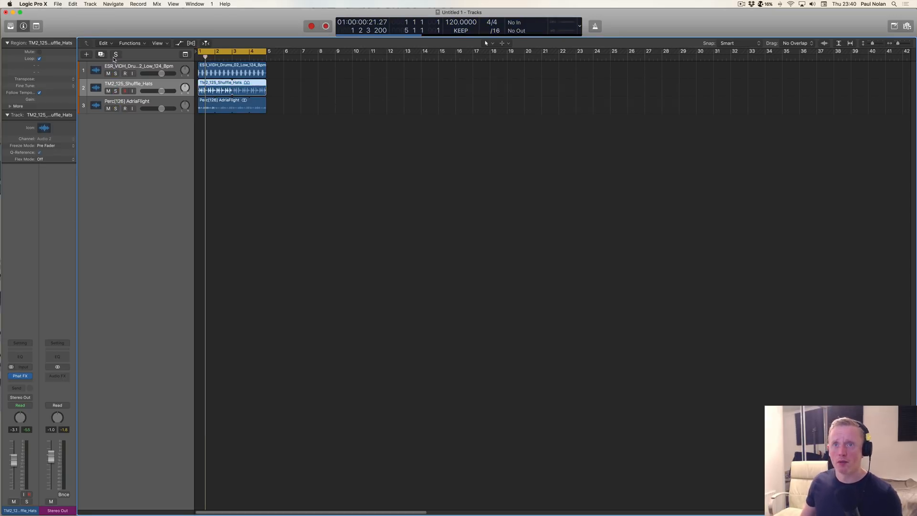
Step: Replace Phat FX on the hats track with the stereo Step FX multi-effect and move its window clear of the tracks
click(31, 376)
mouse_move(31, 376)
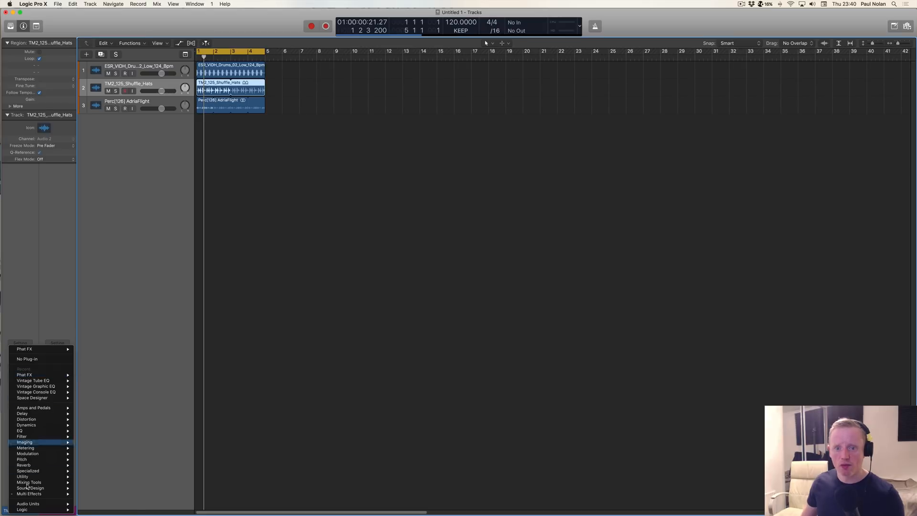
mouse_move(39, 495)
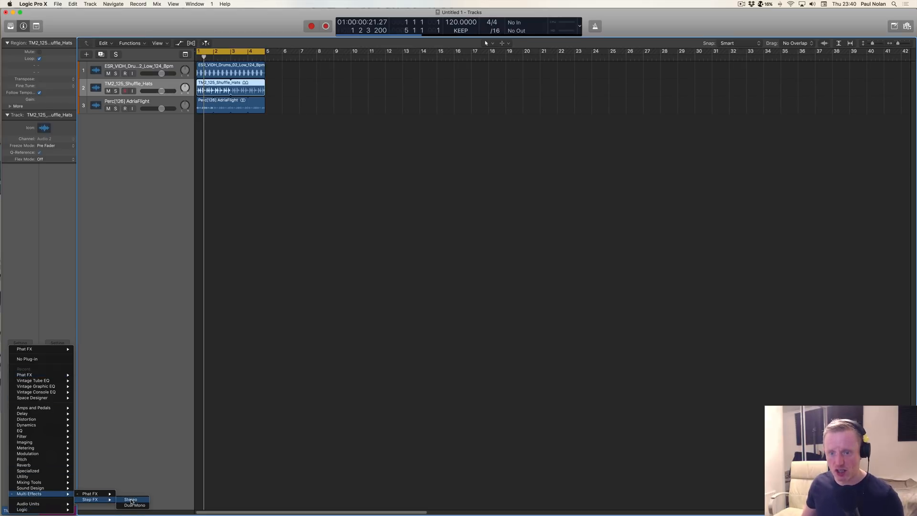
click(131, 500)
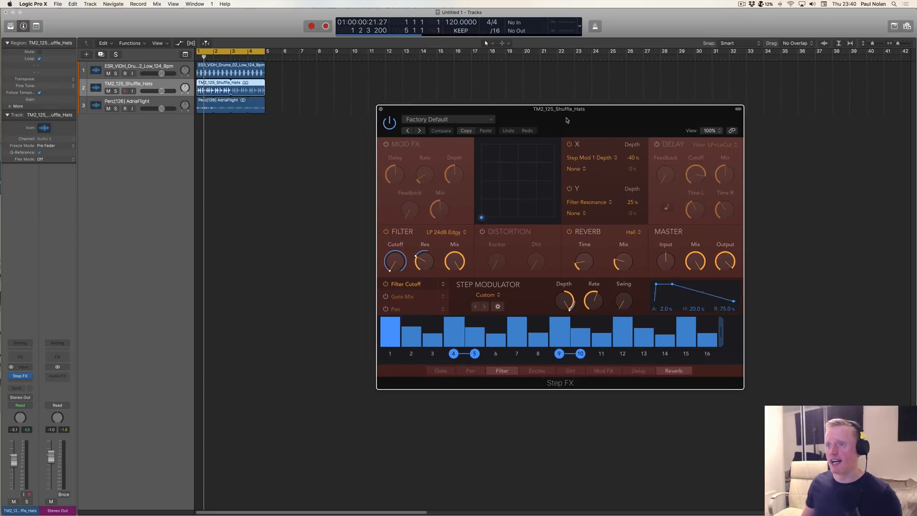
drag(567, 120, 531, 101)
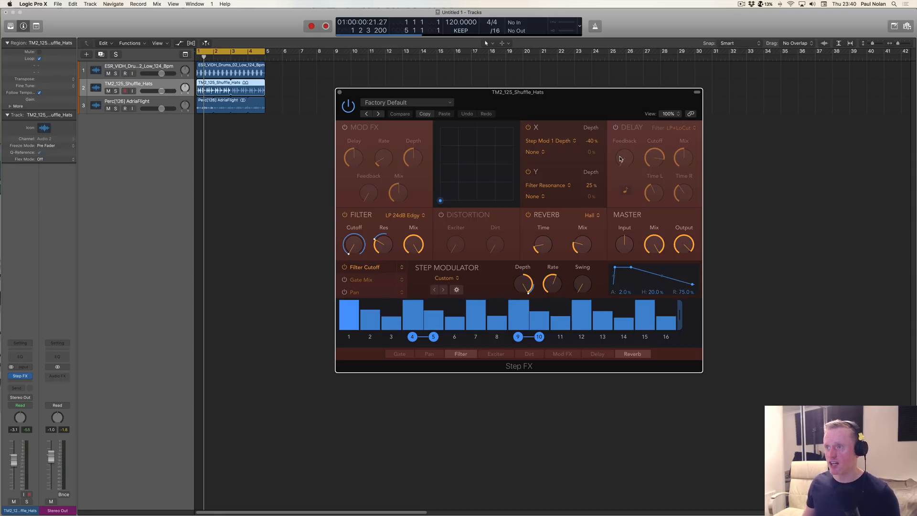
Step: Solo the hats track and advance Step FX through the presets Brittle Spike and Broken Echoes
mouse_move(440, 202)
mouse_down()
mouse_move(483, 162)
mouse_move(460, 168)
mouse_move(440, 200)
mouse_up()
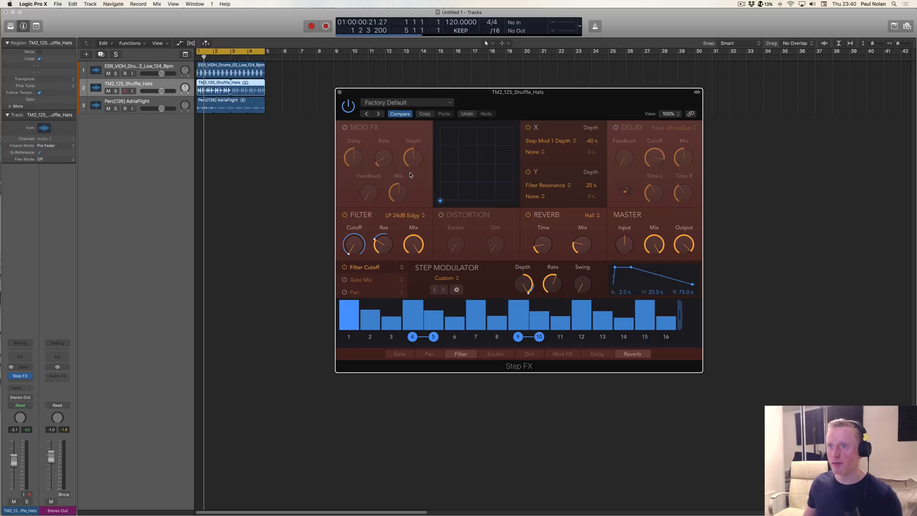
click(116, 91)
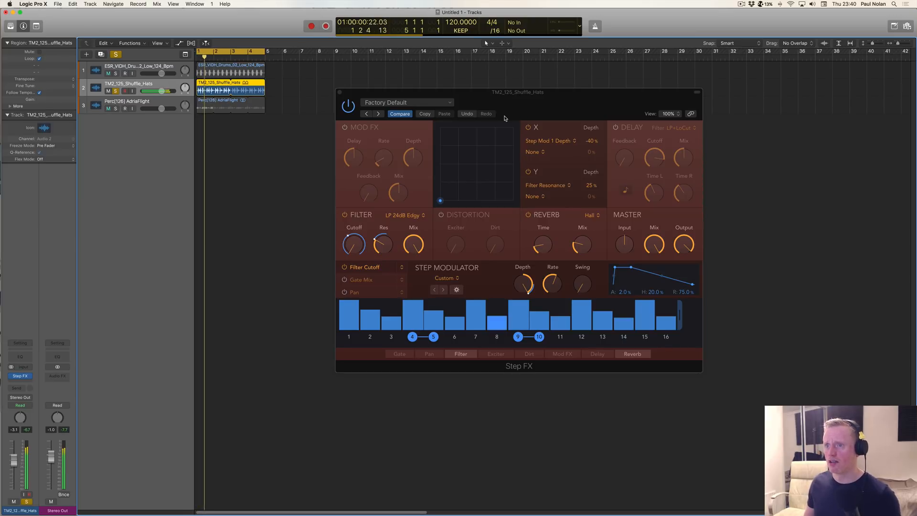
click(377, 115)
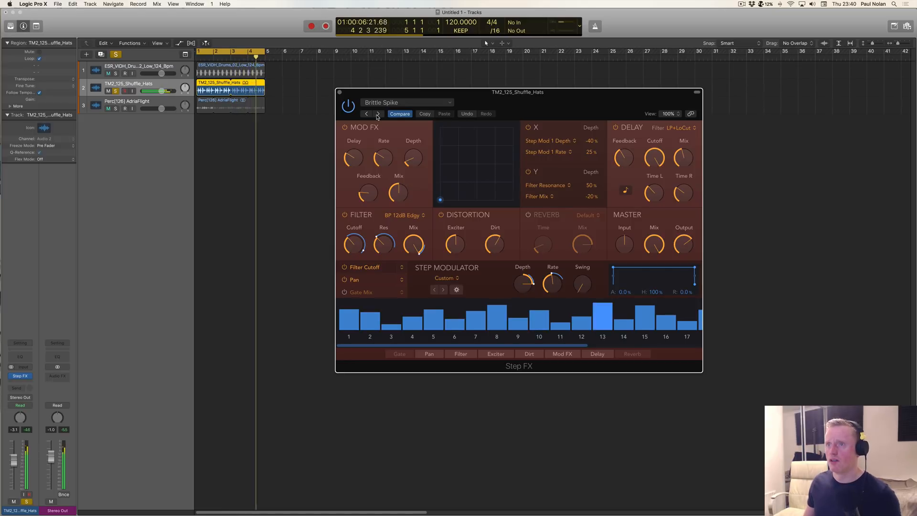
click(378, 115)
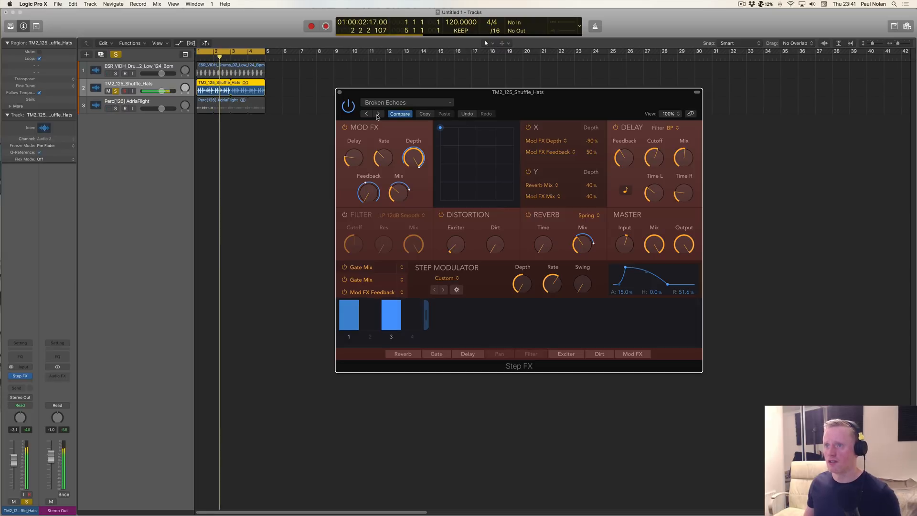
Step: Load the Simple Gated preset Warm Waves in Step FX and play the hats
click(389, 103)
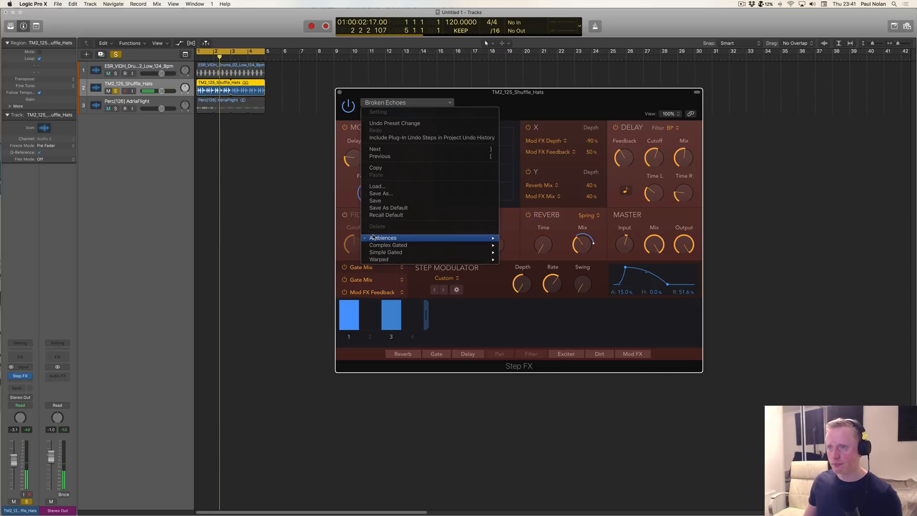
mouse_move(374, 238)
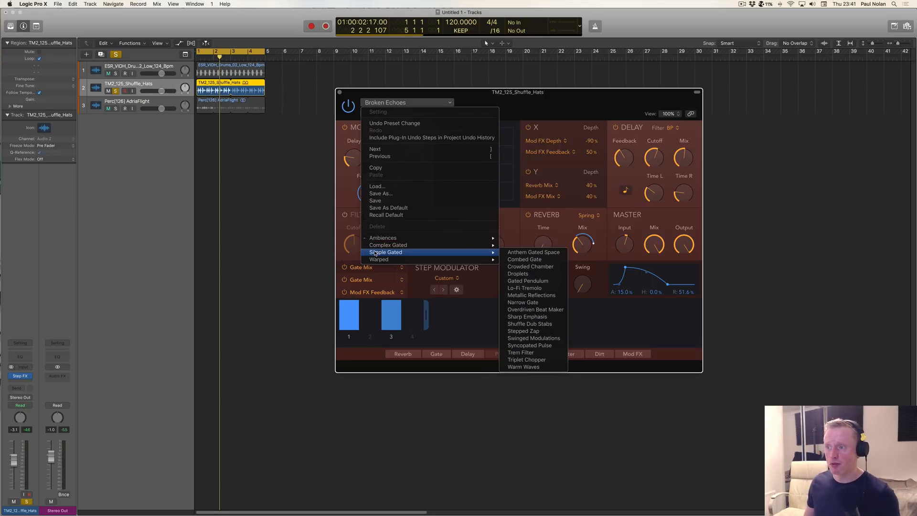
click(555, 367)
key(space)
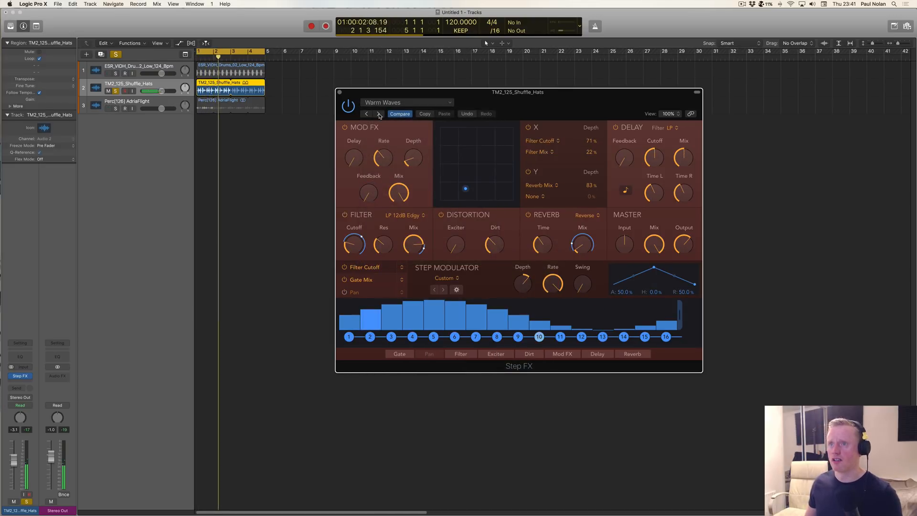
Step: Step back through the Simple Gated presets from Triplet Chopper to Overdriven Beat Maker, auditioning each on the hats
click(379, 116)
click(371, 115)
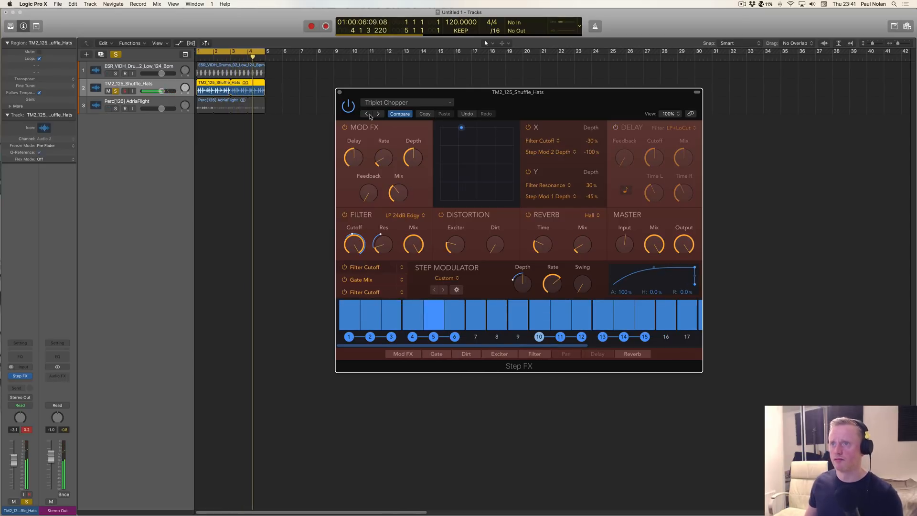
click(367, 115)
click(370, 115)
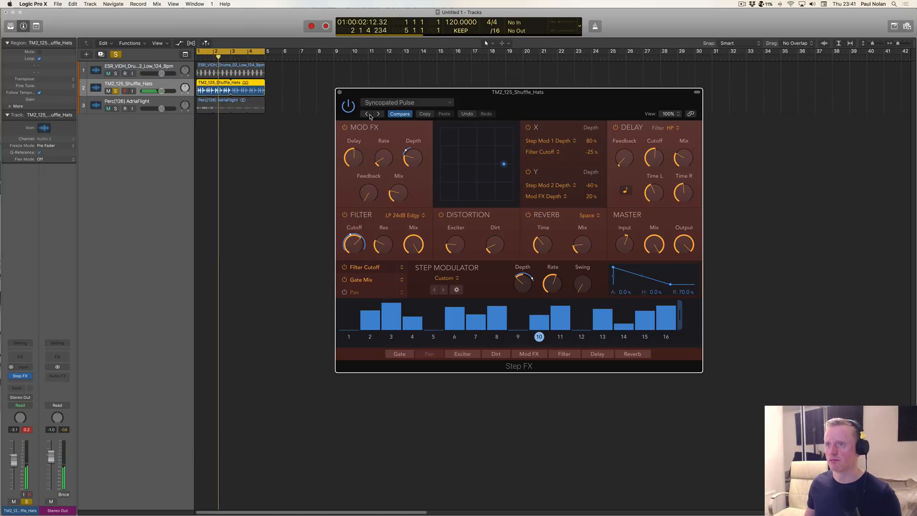
click(370, 116)
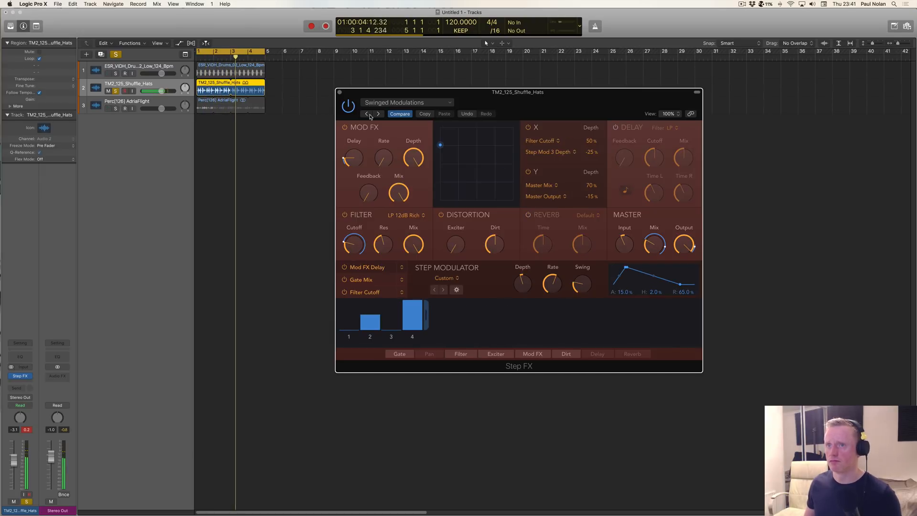
click(371, 116)
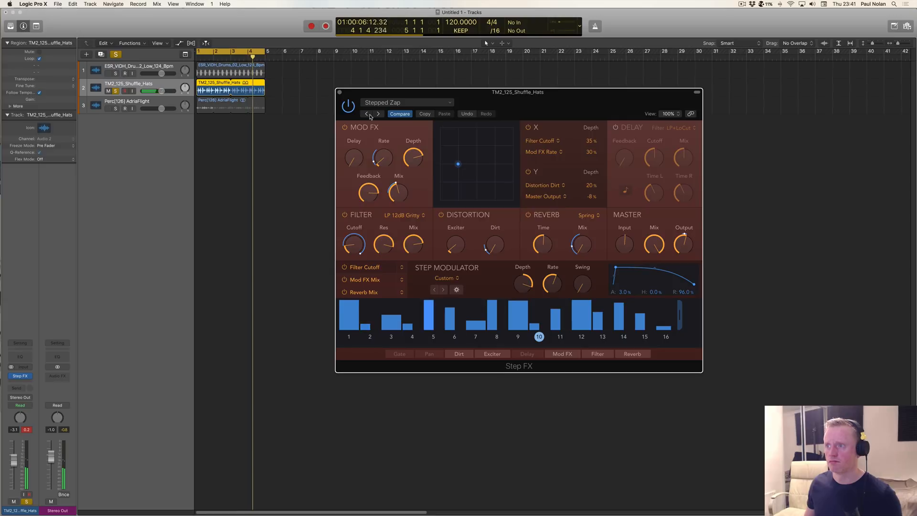
click(371, 116)
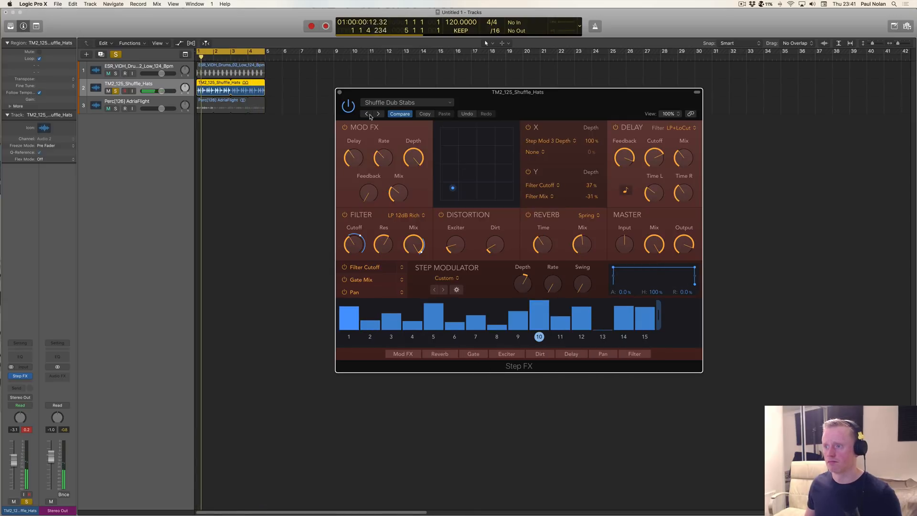
click(370, 116)
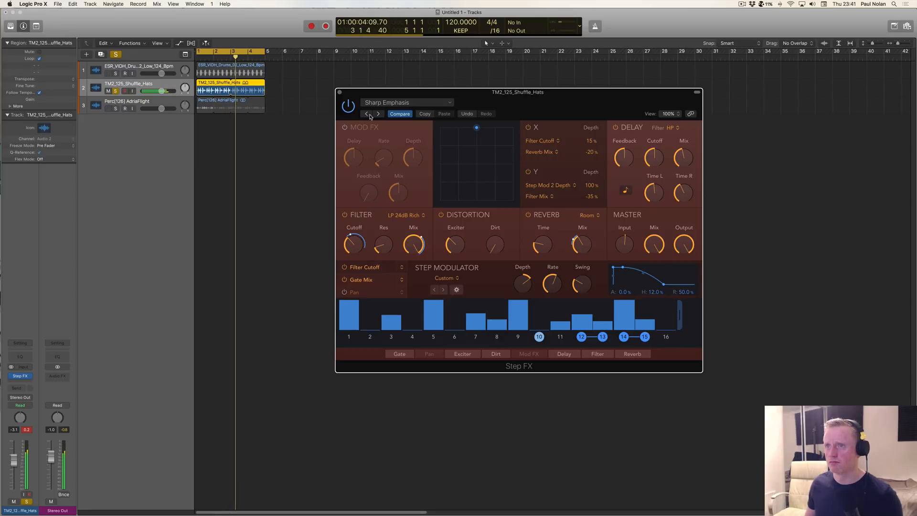
click(371, 116)
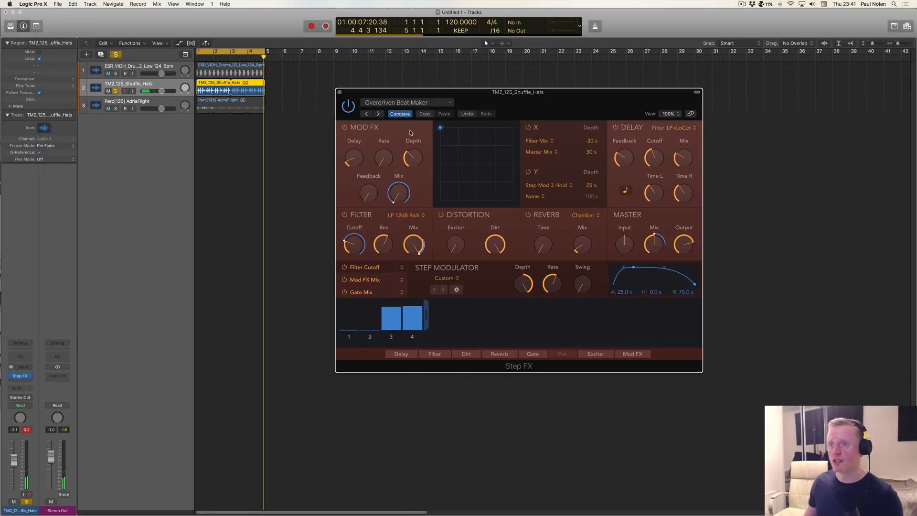
mouse_move(407, 140)
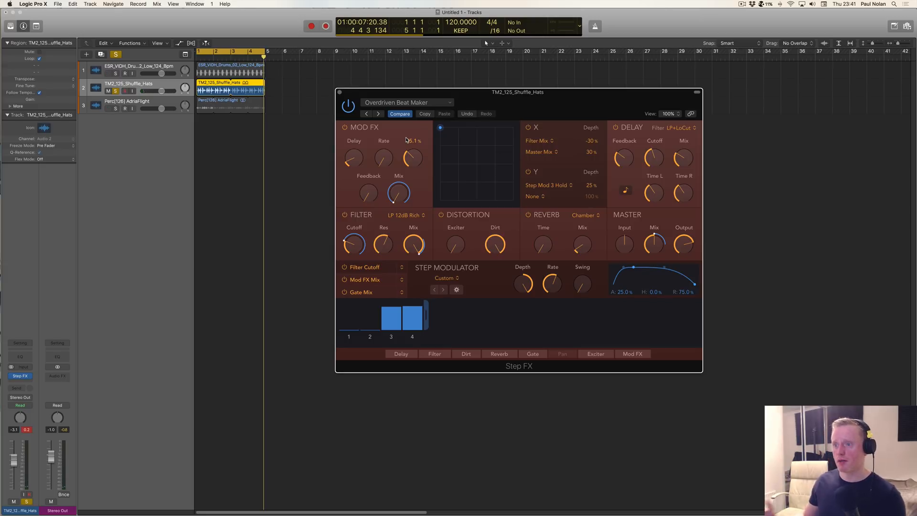
key(space)
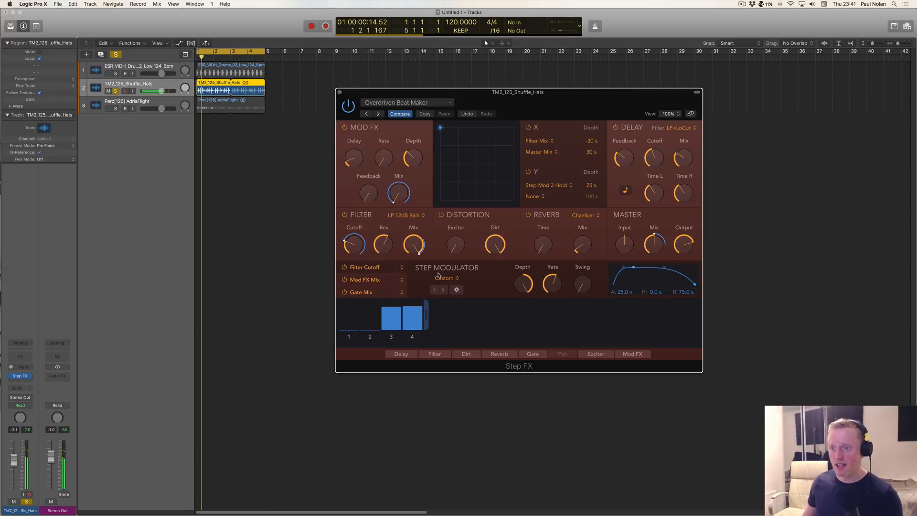
Step: Bypass Step FX on the hats track and close its window
drag(455, 321, 435, 325)
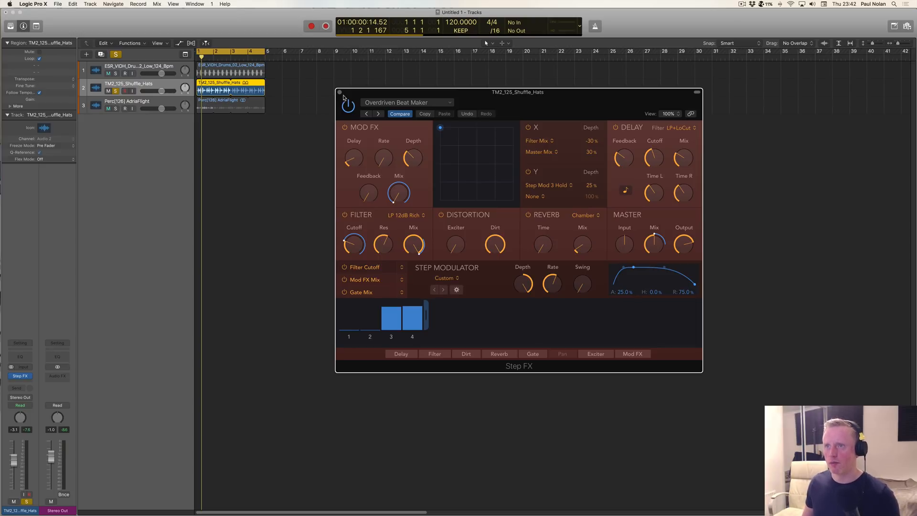
click(345, 101)
click(340, 92)
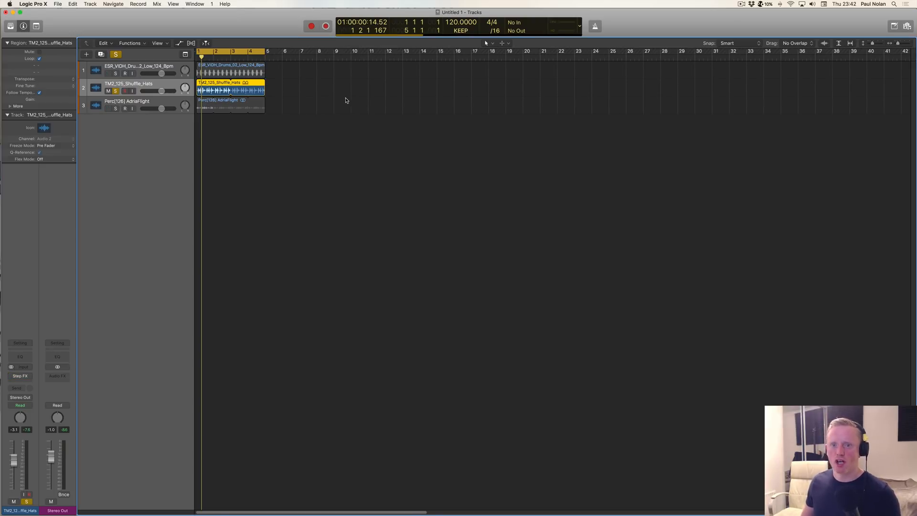
Step: Add a send to Bus 1 on the hats track
click(18, 387)
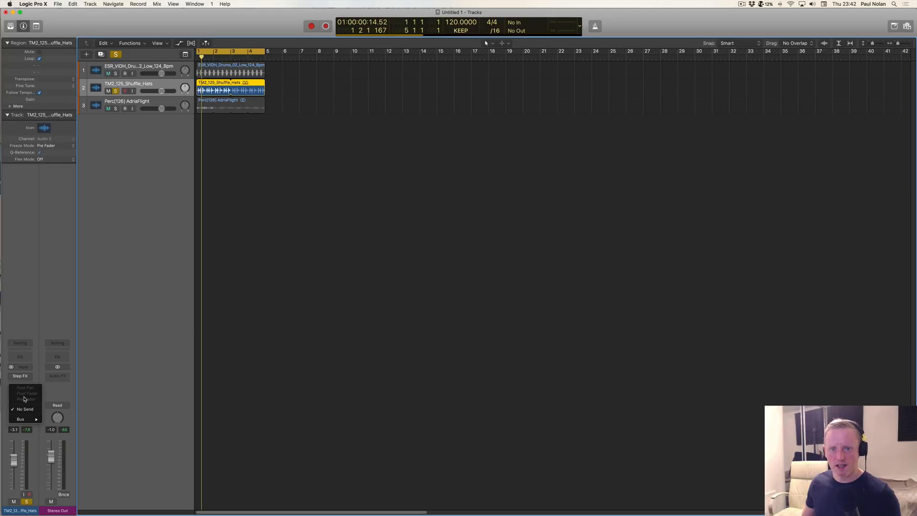
mouse_move(24, 419)
click(56, 287)
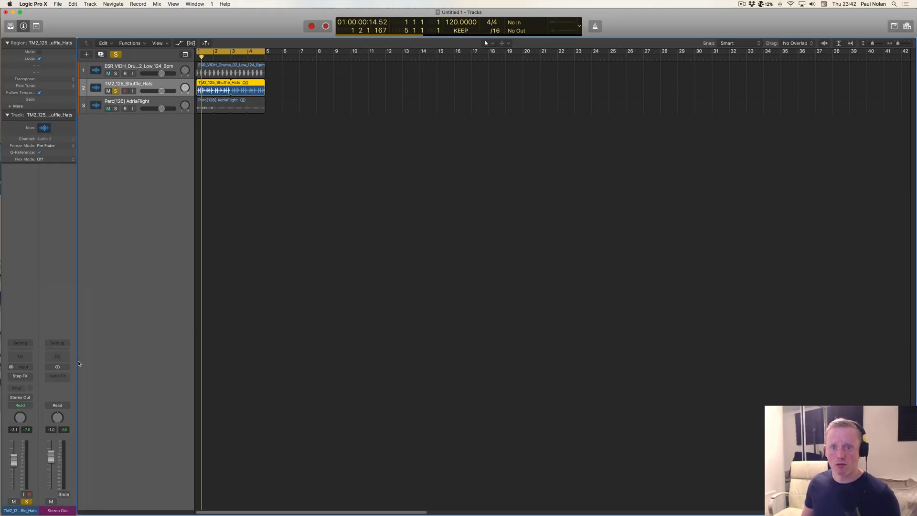
Step: Insert the ChromaVerb reverb on the Bus 1 aux channel and move its window clear of the tracks
click(58, 373)
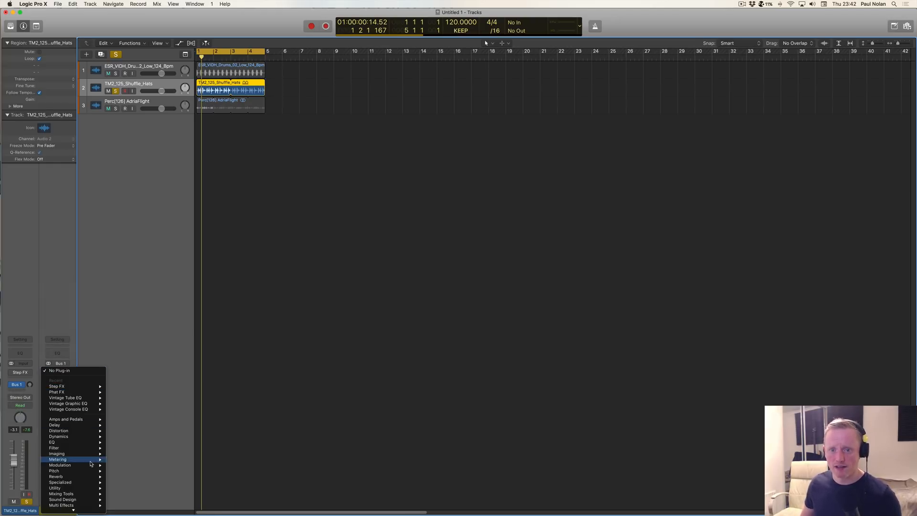
mouse_move(84, 502)
mouse_move(85, 477)
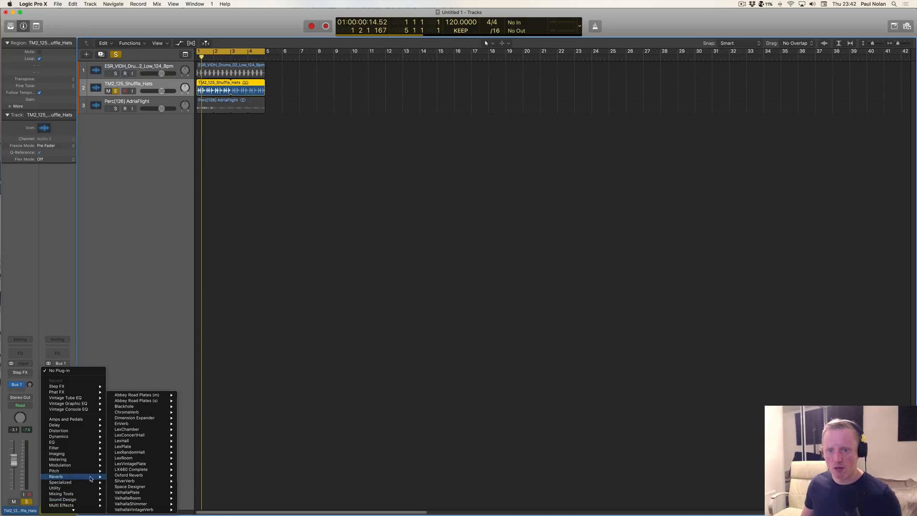
mouse_move(138, 420)
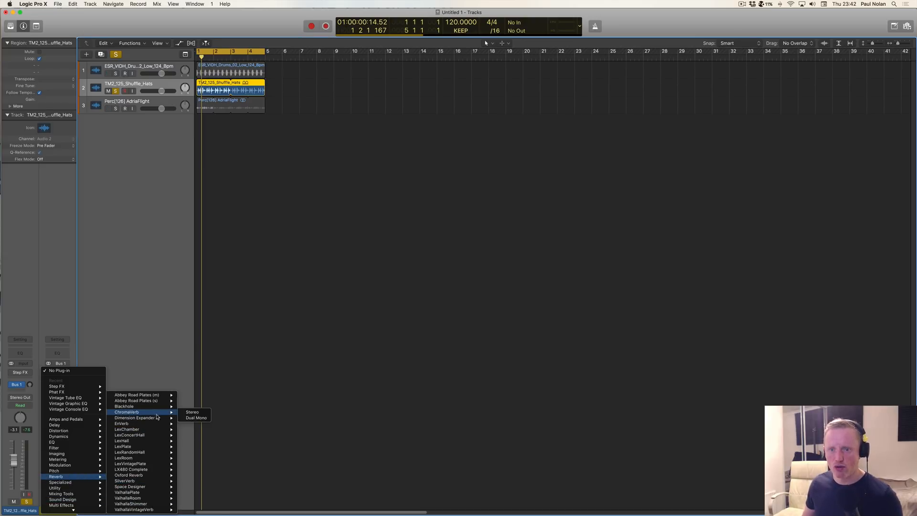
click(190, 416)
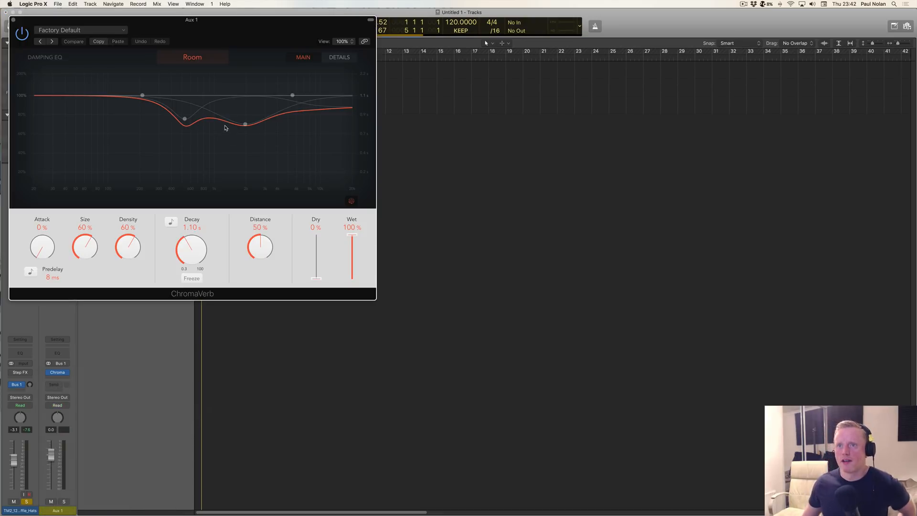
drag(239, 44, 613, 138)
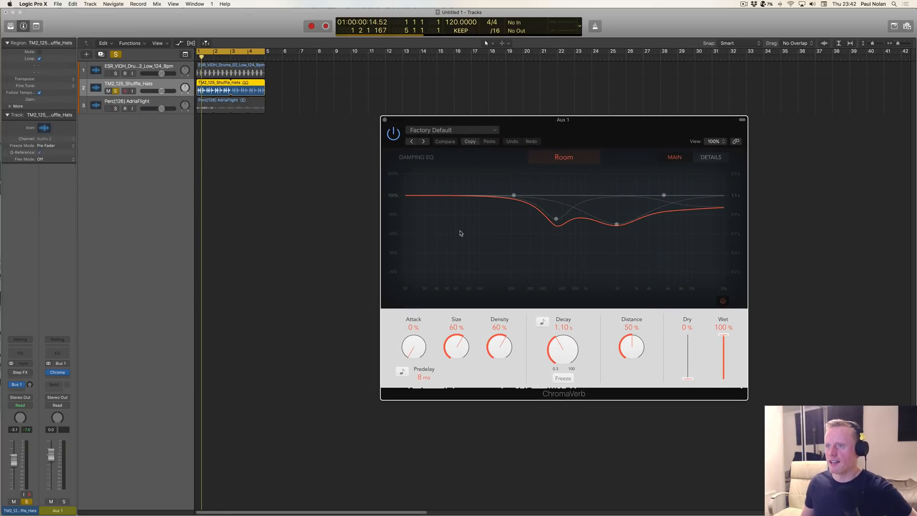
Step: Insert a stereo Space Designer after ChromaVerb on the aux channel and place its window beside ChromaVerb's
click(55, 379)
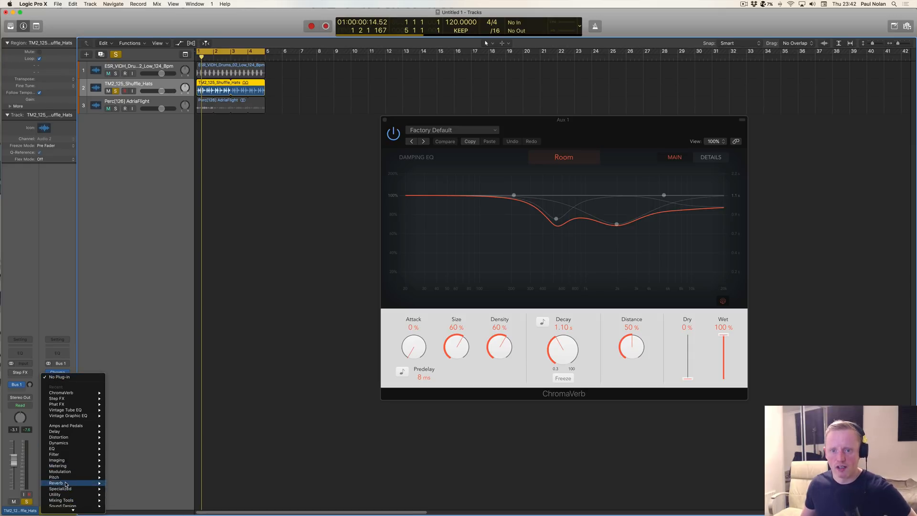
mouse_move(67, 483)
mouse_move(119, 488)
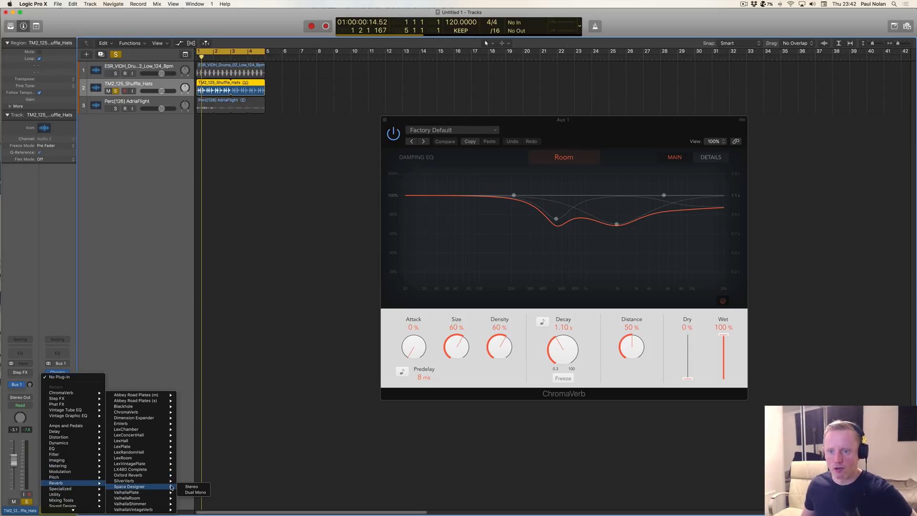
click(184, 487)
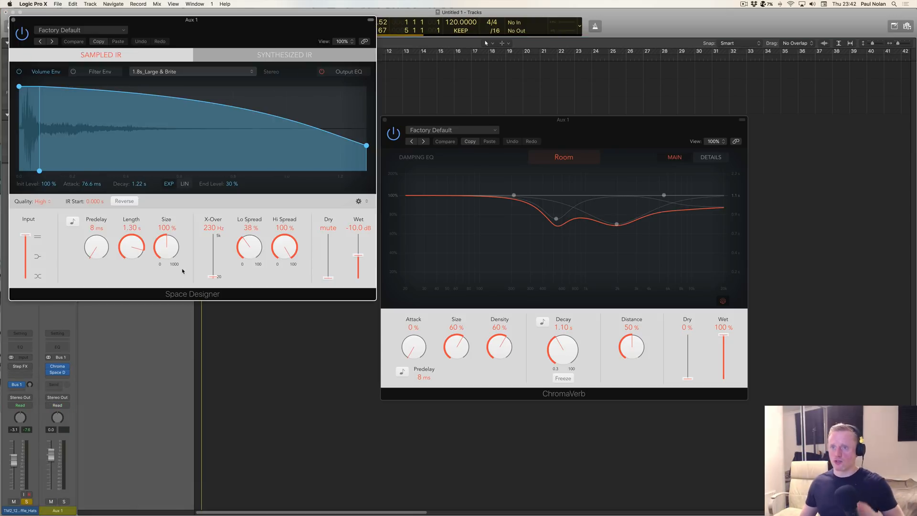
drag(219, 44, 219, 135)
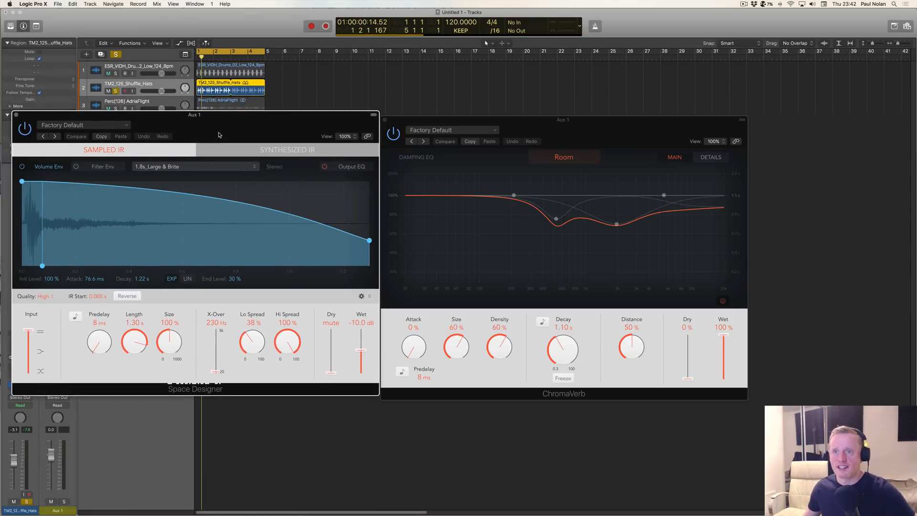
drag(219, 136, 219, 138)
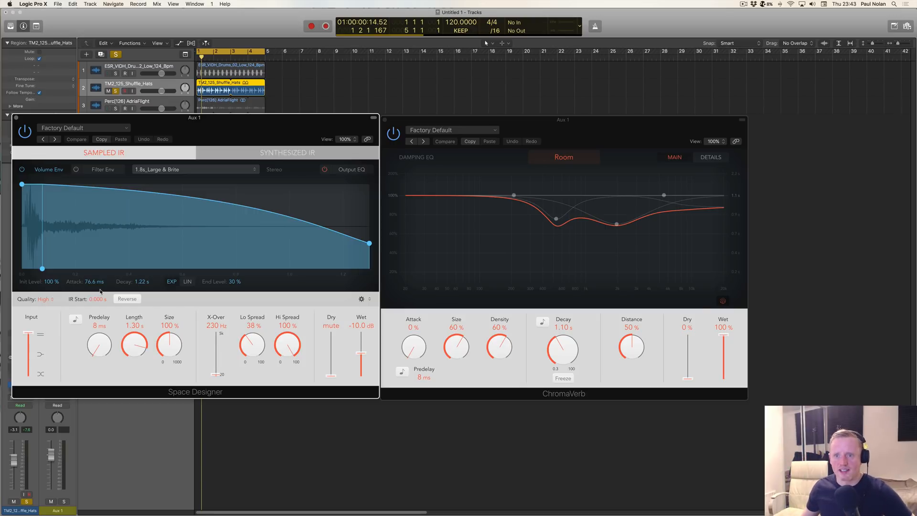
Step: Close Space Designer and remove it from the aux channel
click(17, 118)
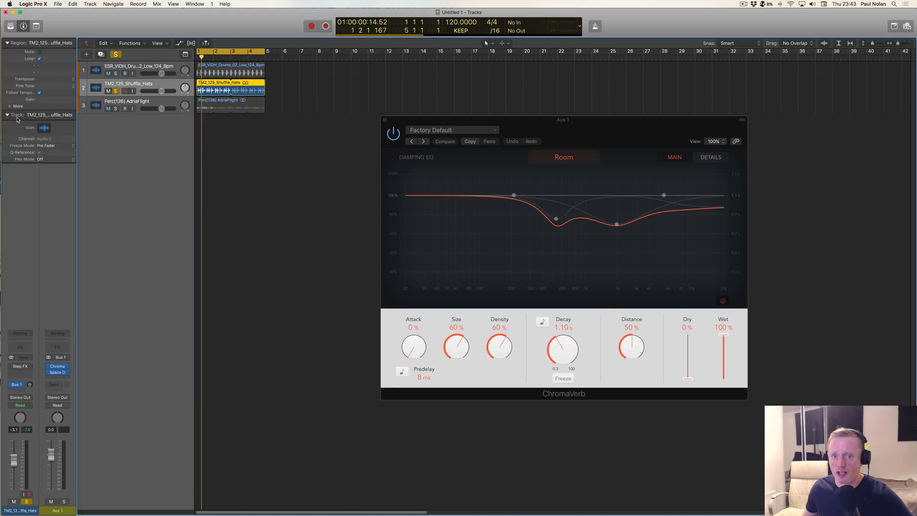
click(68, 373)
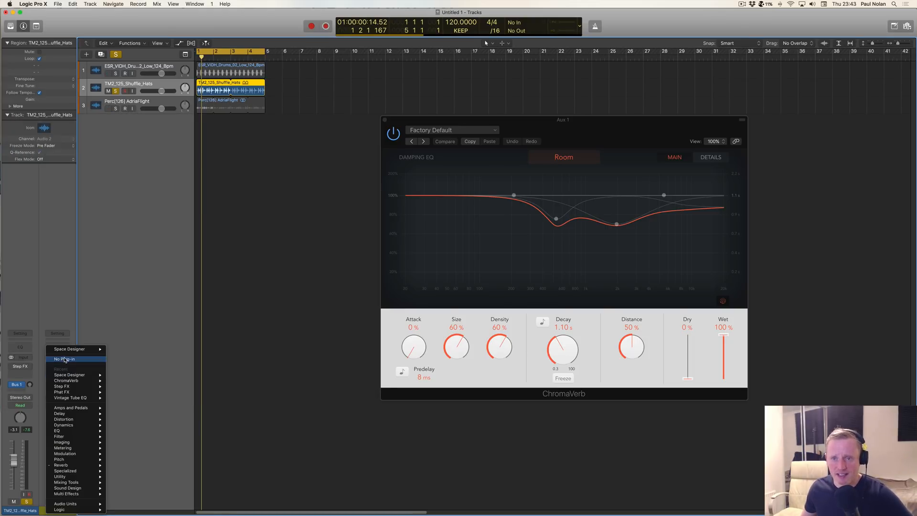
click(78, 360)
Step: Reposition the ChromaVerb window, then play the hats while raising their Bus 1 send level
drag(594, 135, 531, 161)
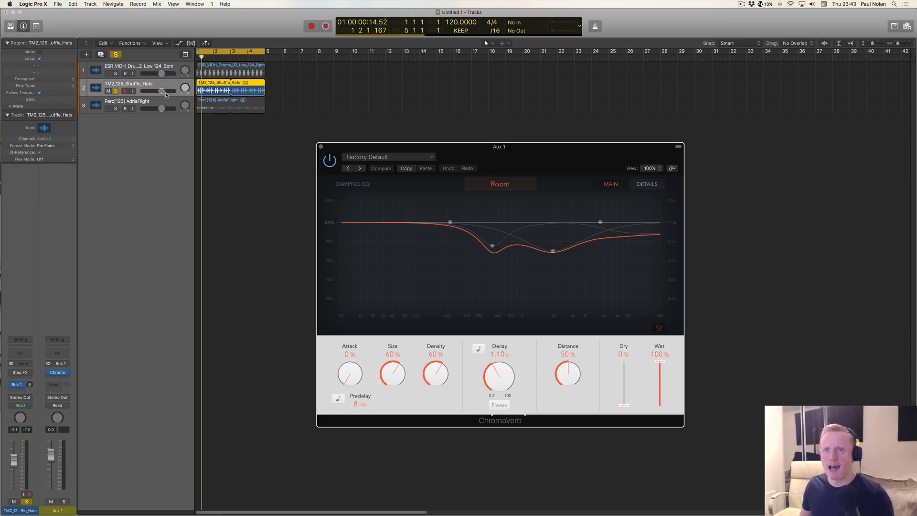
key(space)
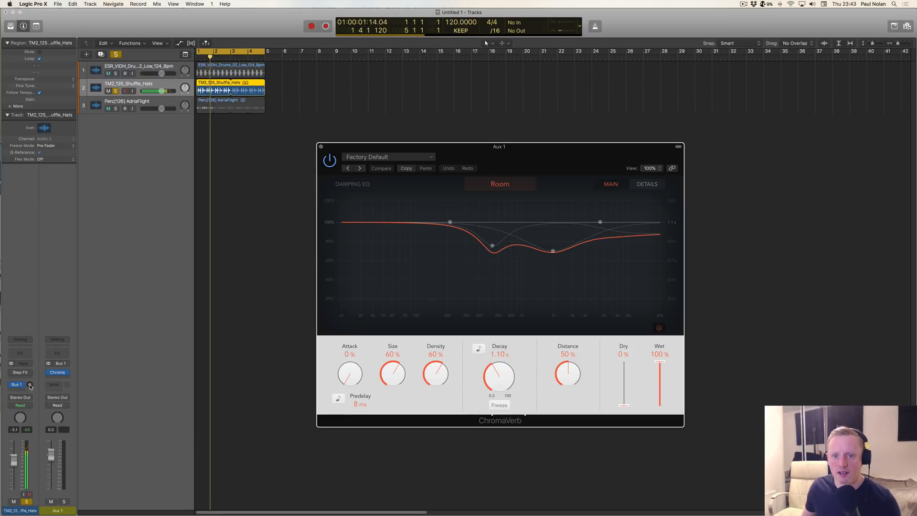
drag(30, 386, 32, 334)
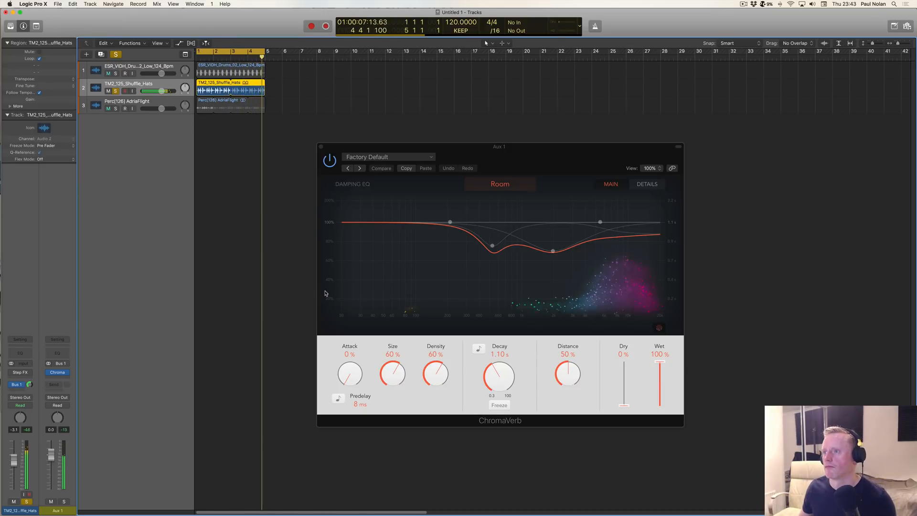
key(space)
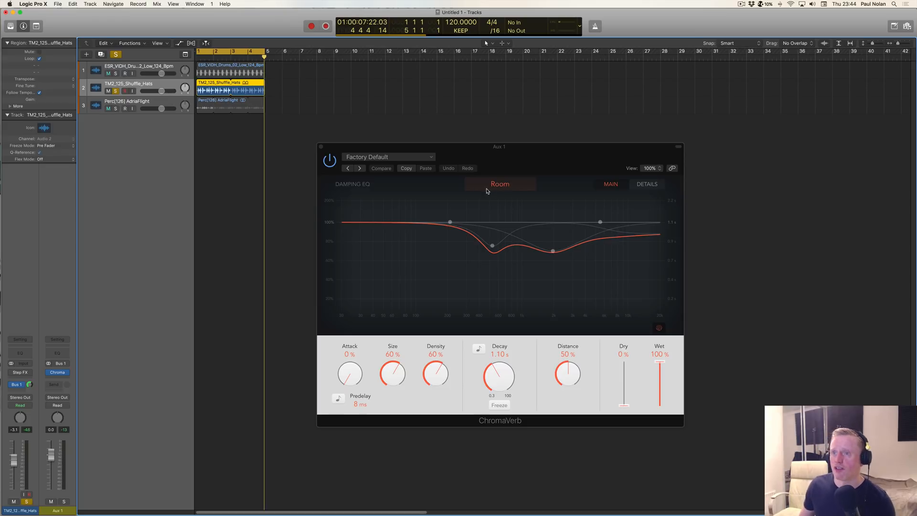
Step: Change ChromaVerb's room type to Bloomy and play the hats through it
click(488, 189)
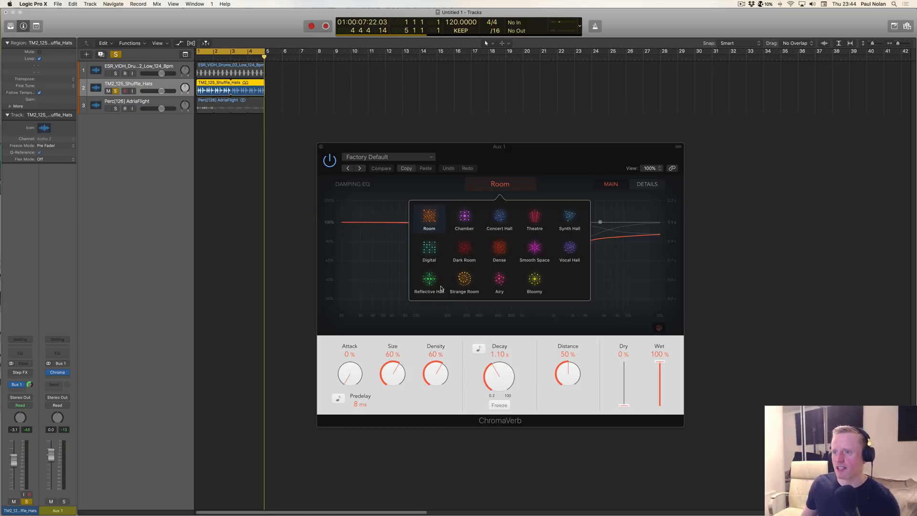
click(536, 281)
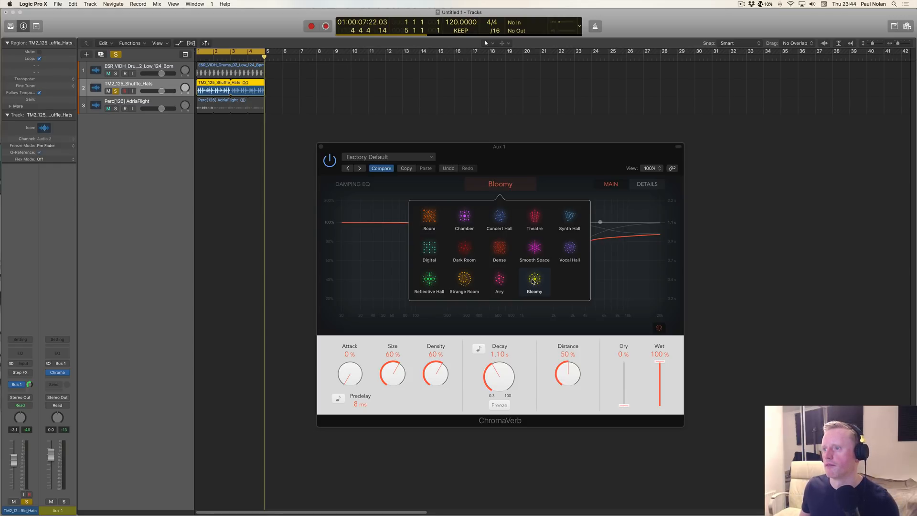
key(space)
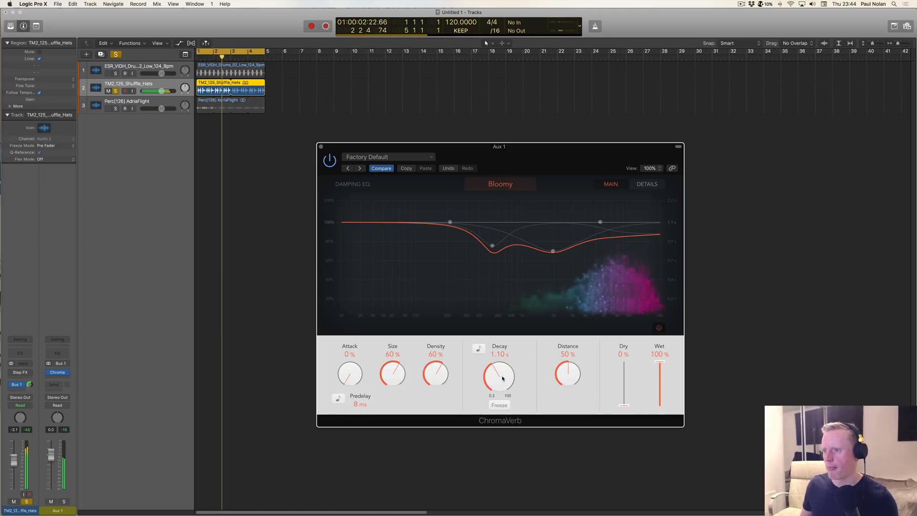
Step: Set ChromaVerb's Decay to 16.00 s and its Distance to 100 %
drag(502, 379, 503, 338)
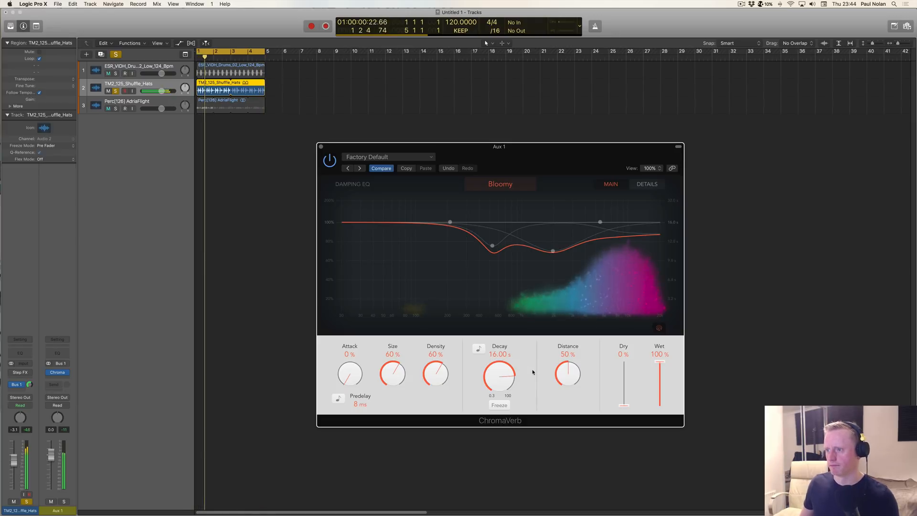
drag(568, 376, 563, 321)
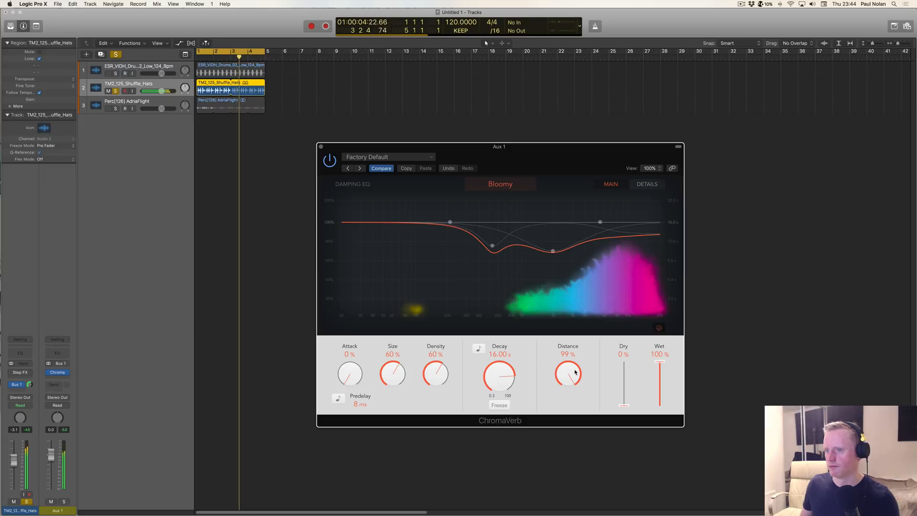
drag(575, 372, 575, 365)
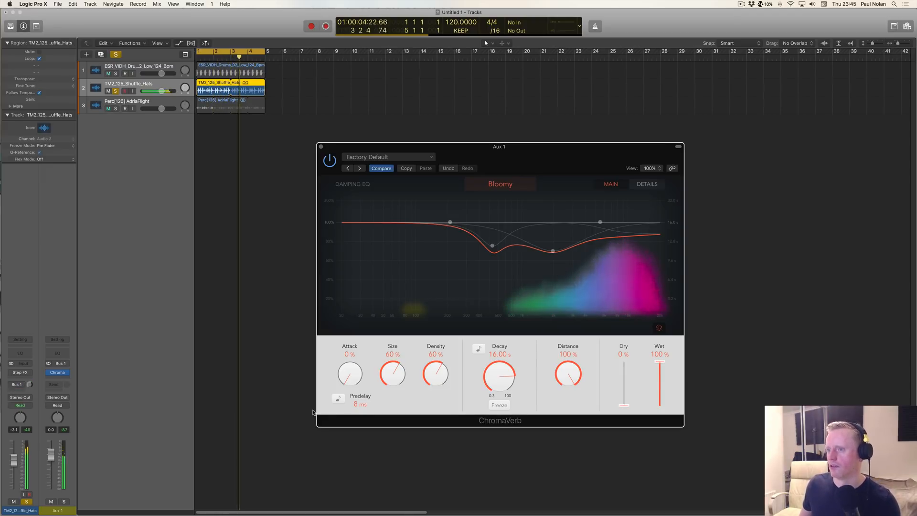
Step: Solo the AdriaFlight percussion track as well and send it to Bus 1
click(115, 109)
click(22, 388)
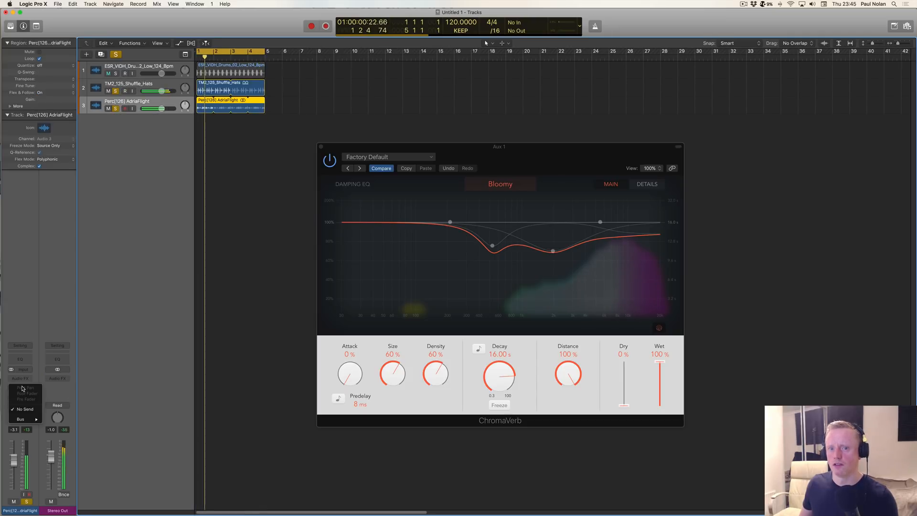
mouse_move(31, 419)
click(60, 287)
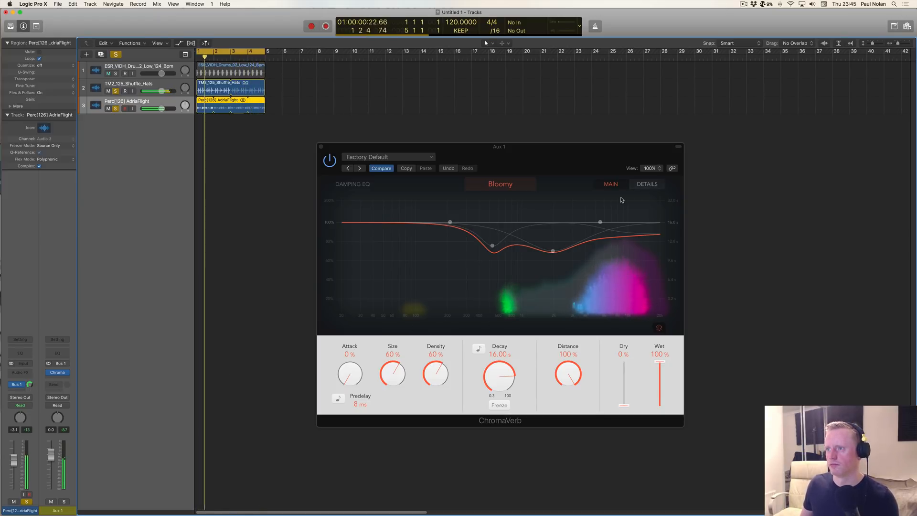
Step: Reshape the damping EQ: move the 2000 Hz band to 1820 Hz with ratio 1.30 s and set the 500 Hz band's ratio to 0.81 s
click(553, 251)
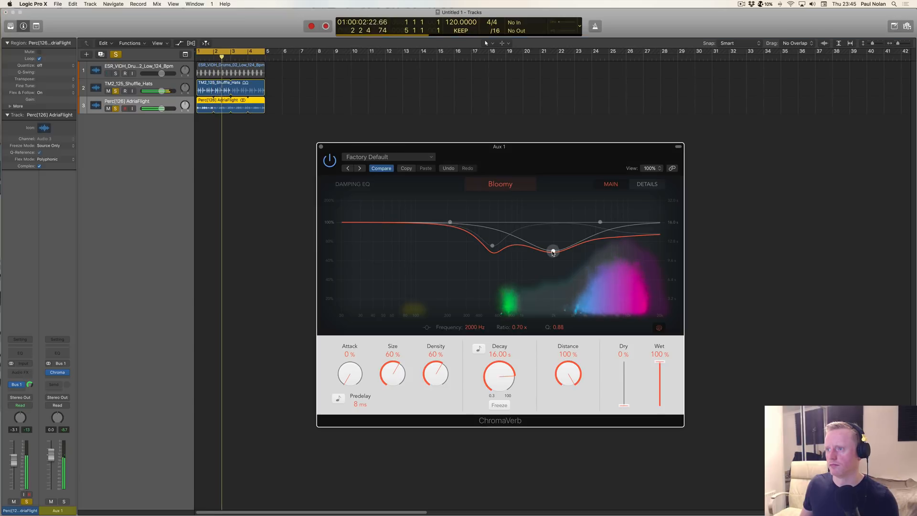
drag(553, 253, 549, 216)
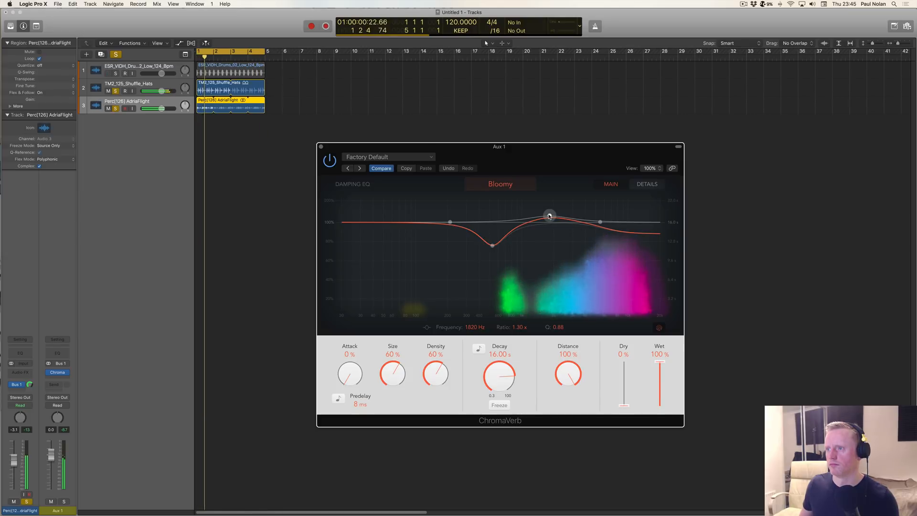
mouse_move(492, 245)
mouse_down()
mouse_move(495, 229)
mouse_move(490, 240)
mouse_up()
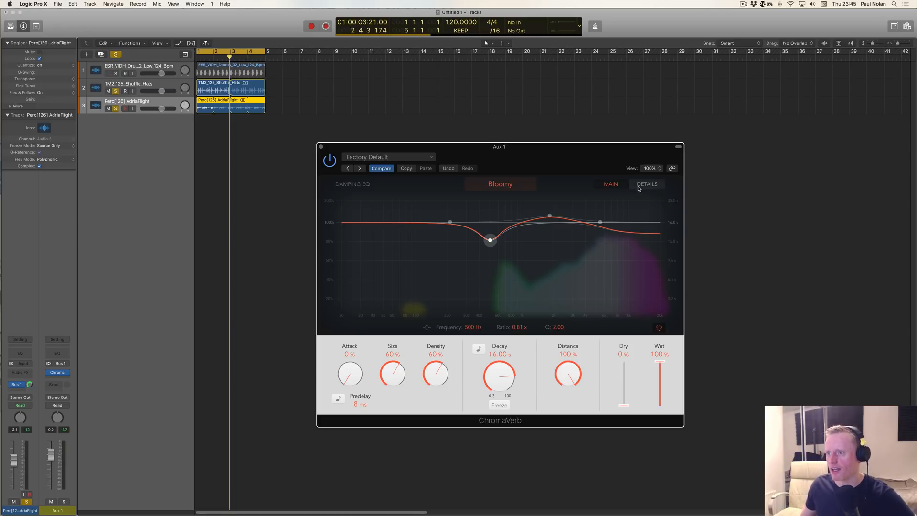
Step: Switch off ChromaVerb's animated reverb visualization and play the soloed tracks
click(661, 329)
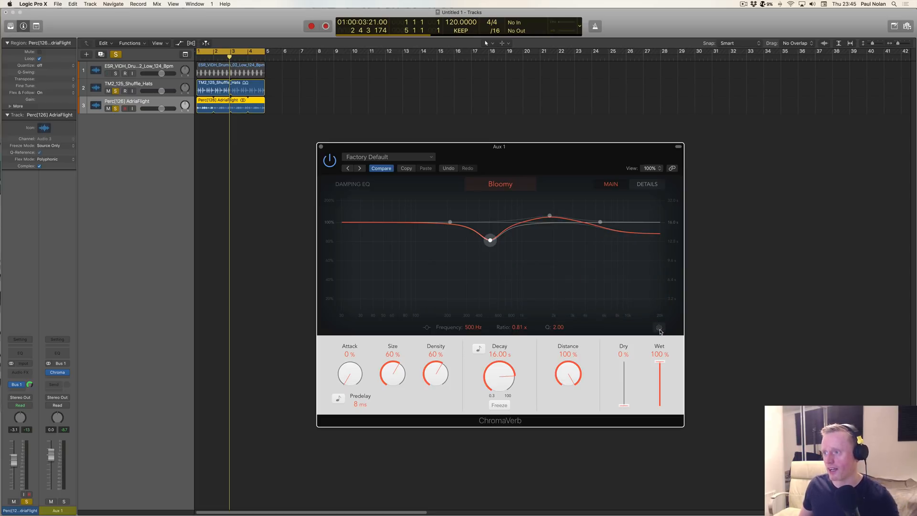
key(space)
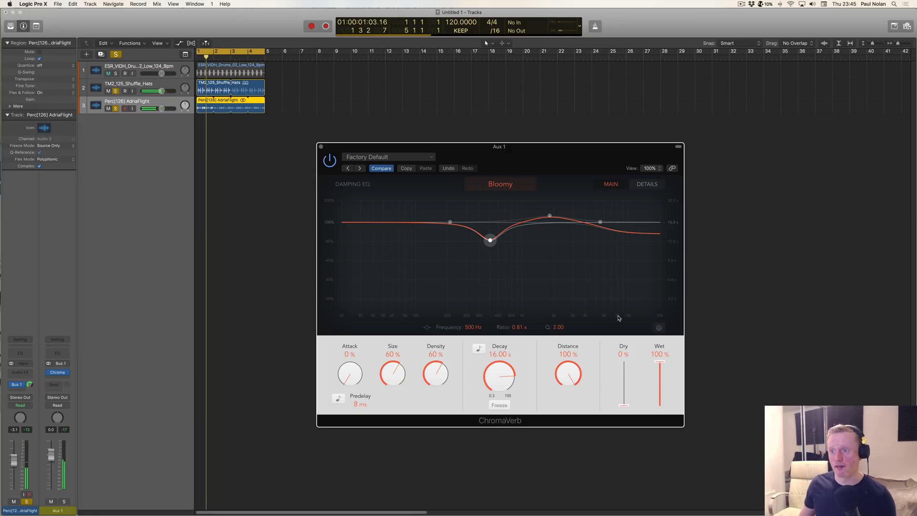
Step: Set ChromaVerb's Decay to 5.80 s, switch the animated visualization on and play the soloed tracks
drag(503, 380, 496, 390)
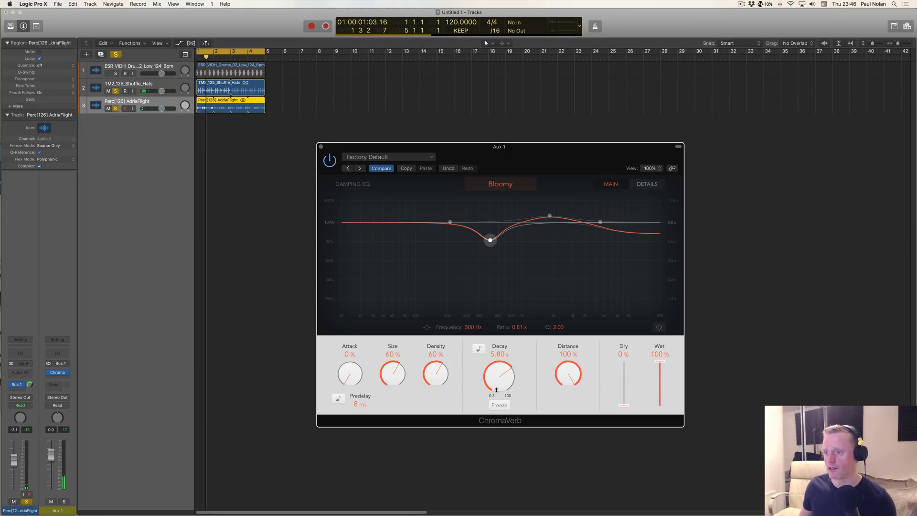
click(661, 328)
key(space)
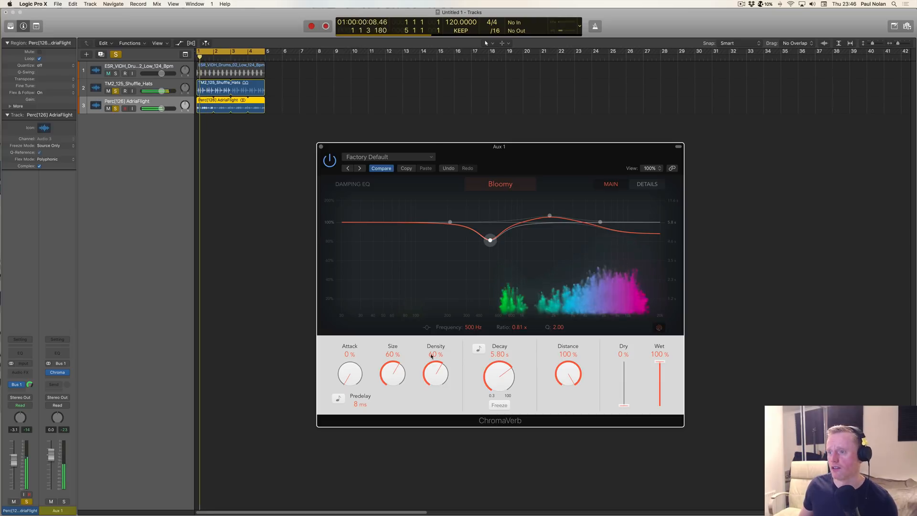
Step: Select the hats track and turn on Freeze in ChromaVerb during playback
click(142, 84)
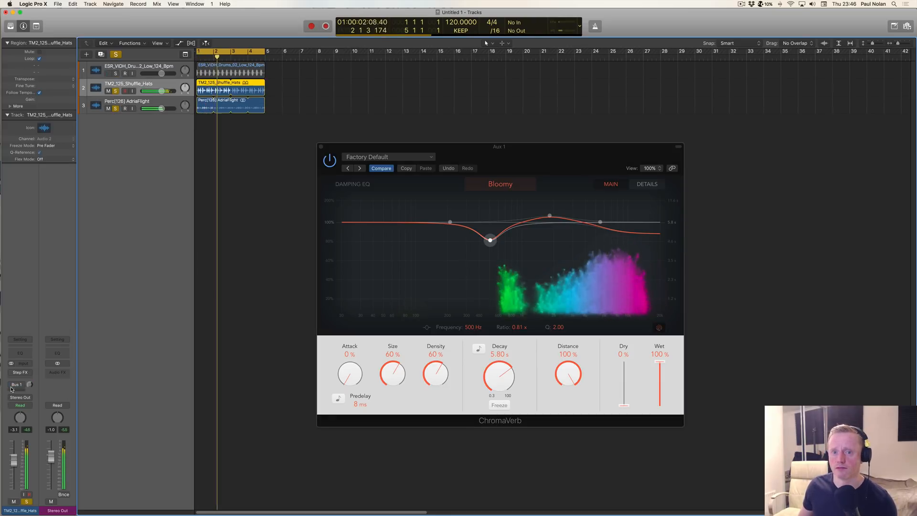
click(497, 405)
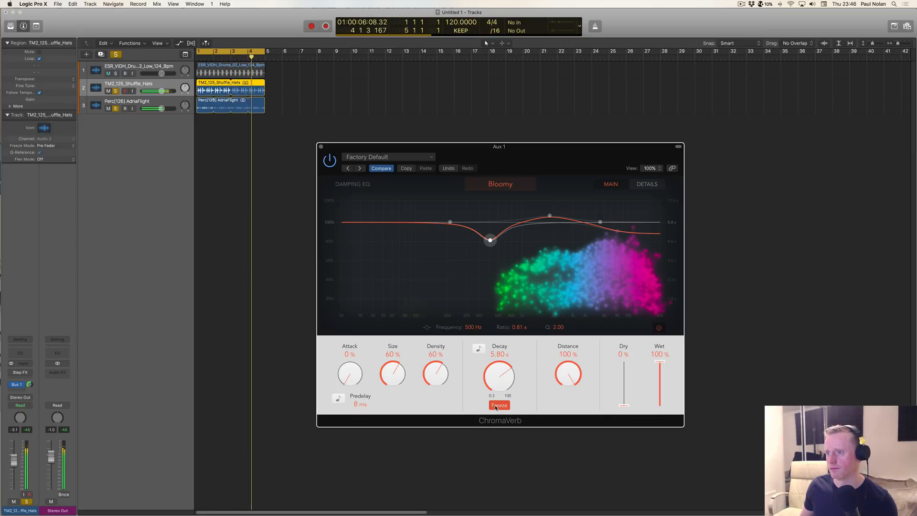
Step: Turn off ChromaVerb's Freeze and lower its Decay with tempo sync temporarily switched on, ending at 0.67 s unsynced
click(497, 406)
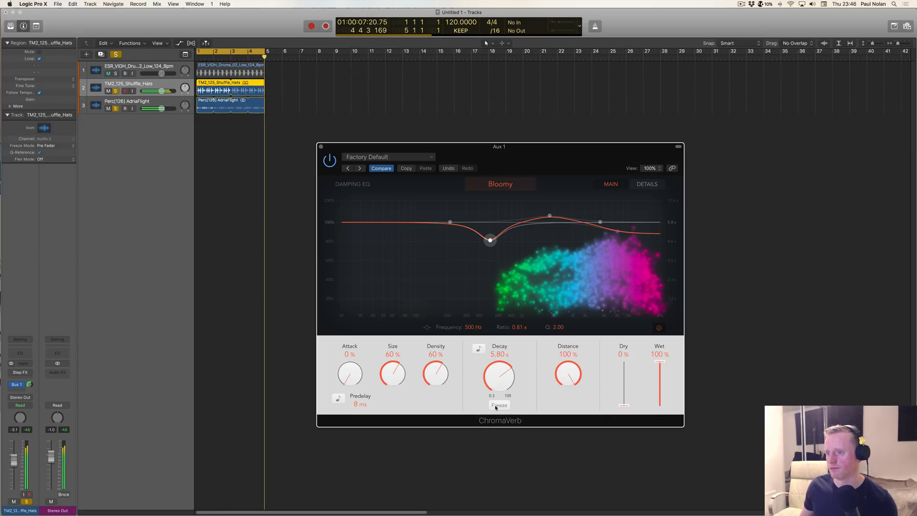
click(478, 348)
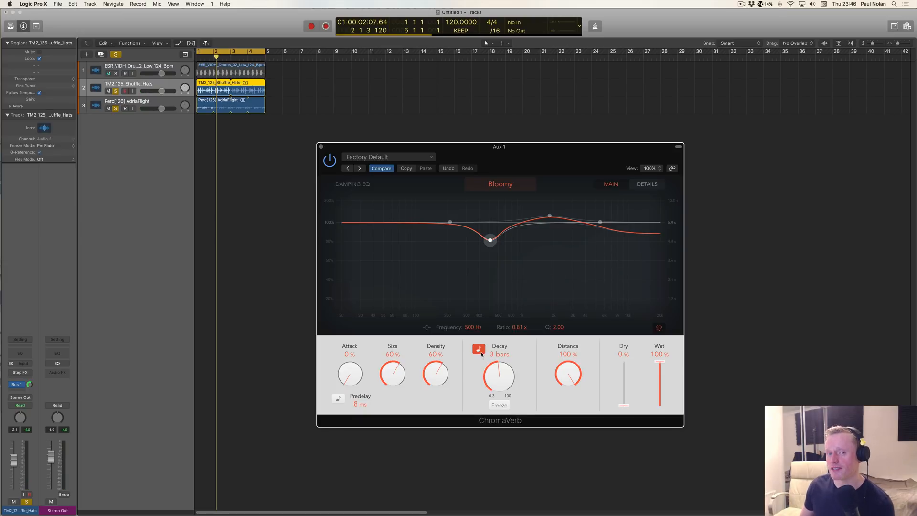
drag(490, 369, 502, 397)
click(477, 351)
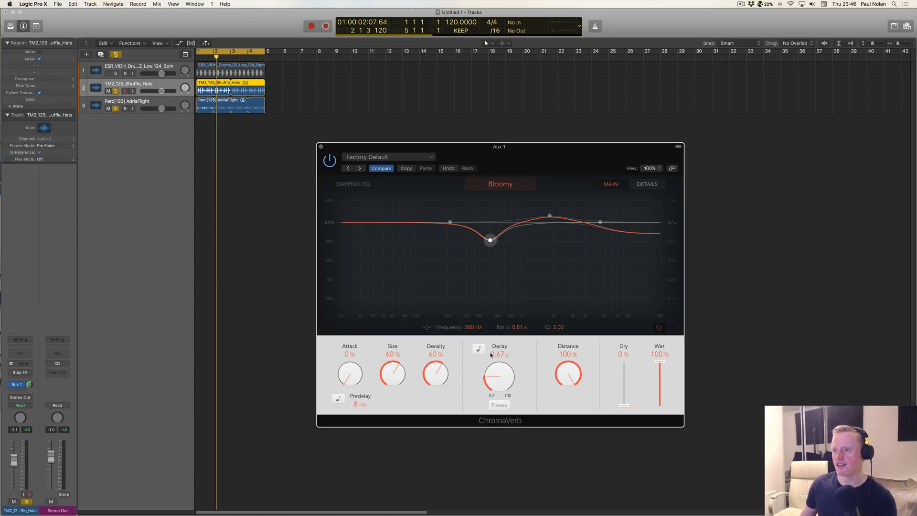
Step: Enable Mono Maker in ChromaVerb's detail settings and set it to 300 Hz
click(648, 187)
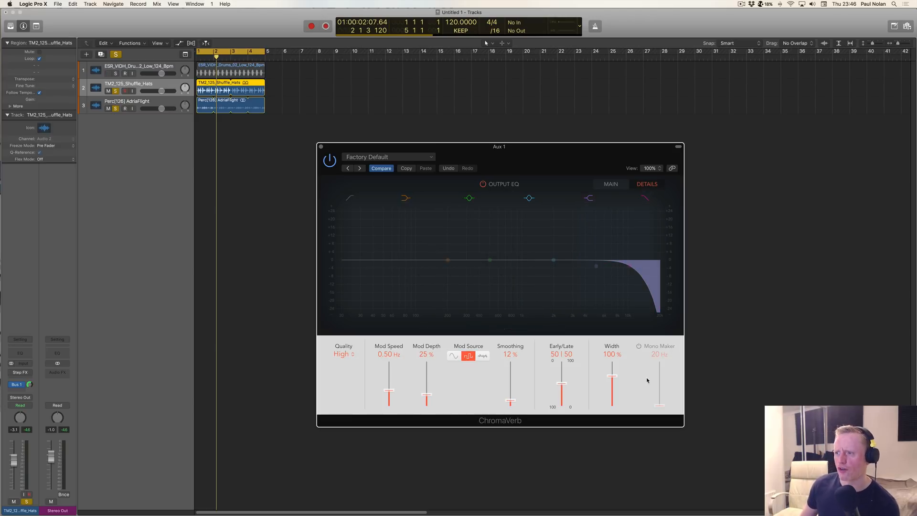
click(639, 346)
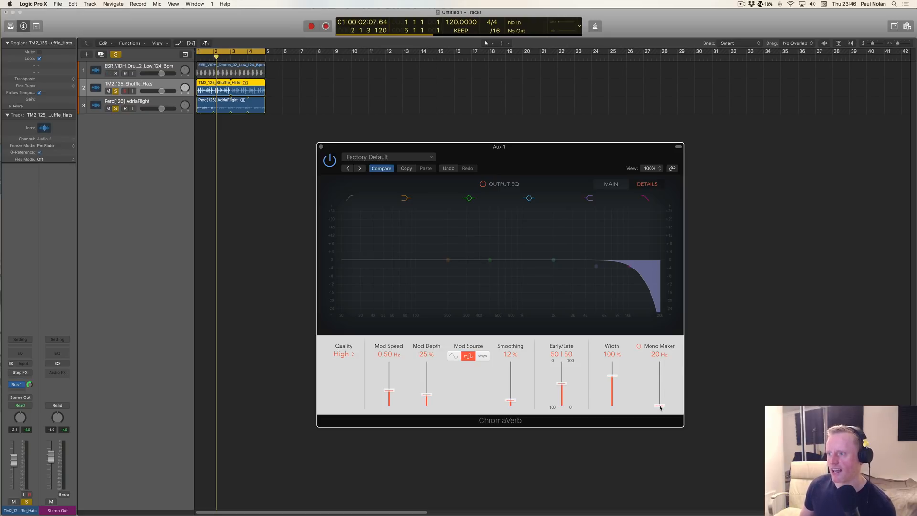
drag(661, 407, 660, 386)
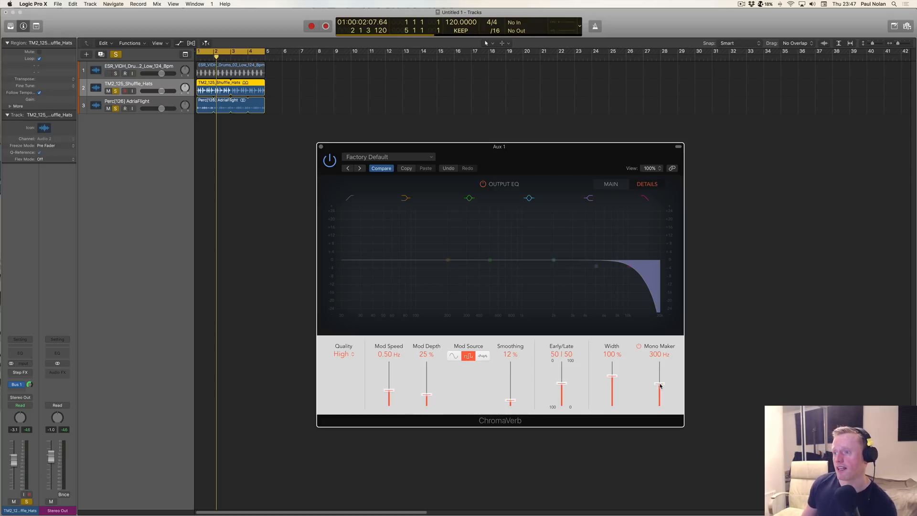
Step: Return ChromaVerb to its main view, close the plug-in window and clear all track solos
click(620, 185)
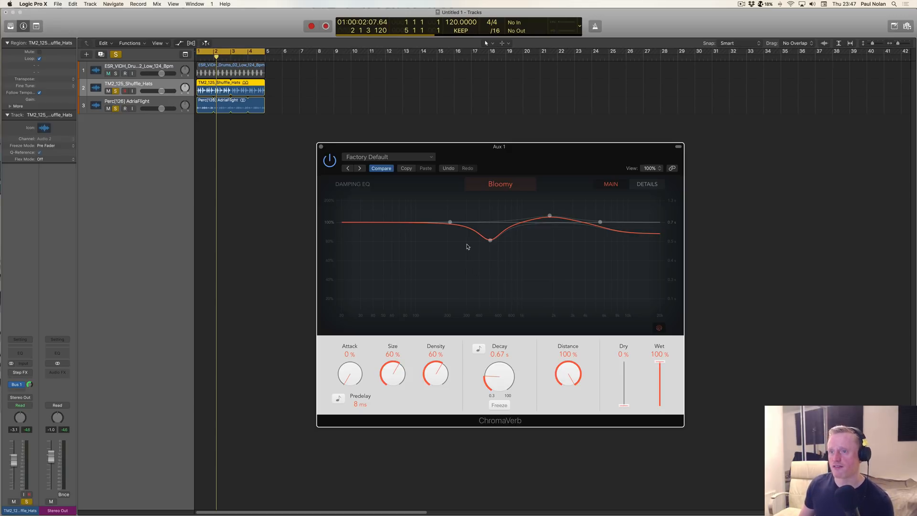
click(321, 147)
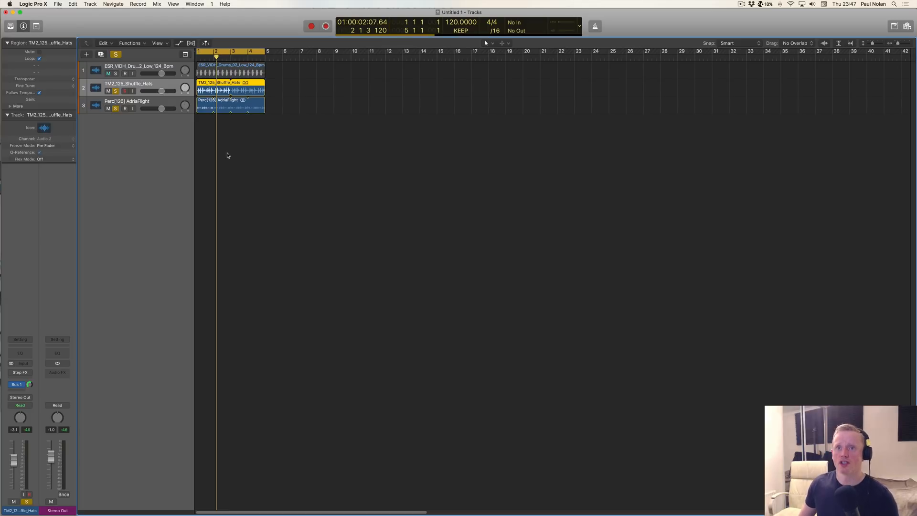
click(117, 55)
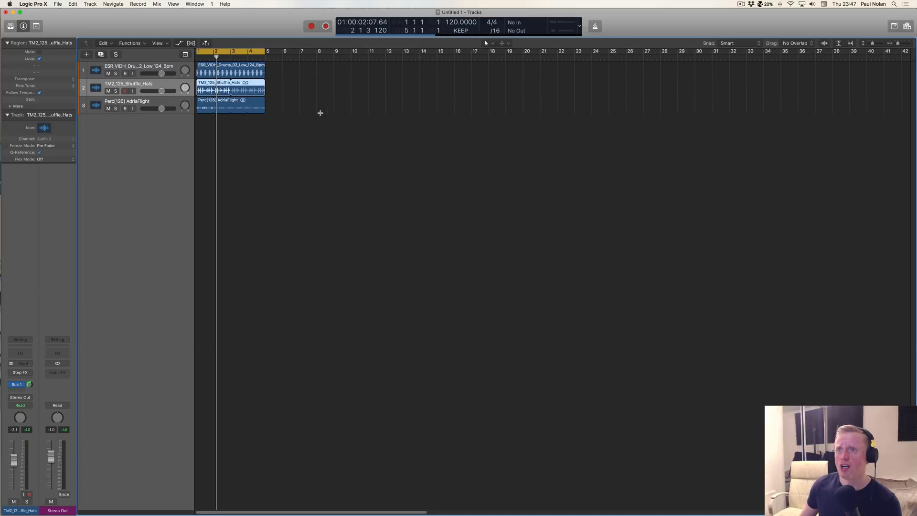
click(383, 42)
click(382, 38)
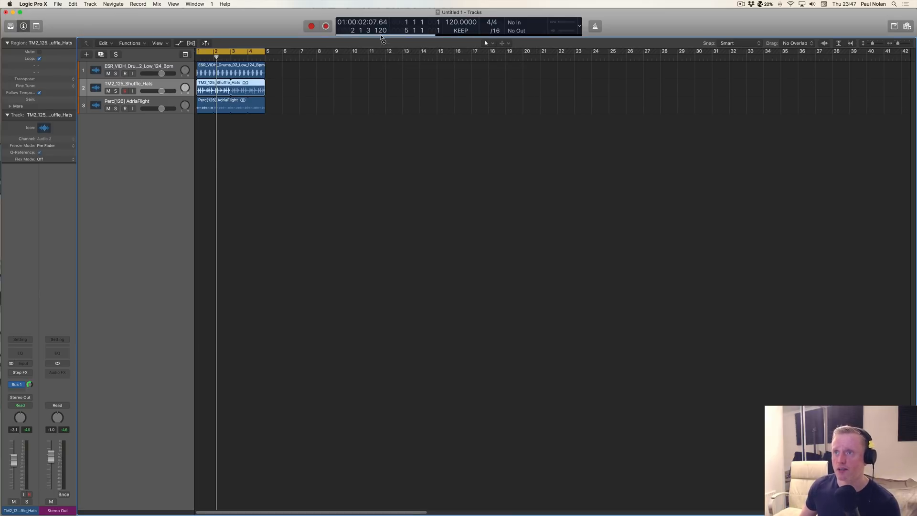
click(31, 373)
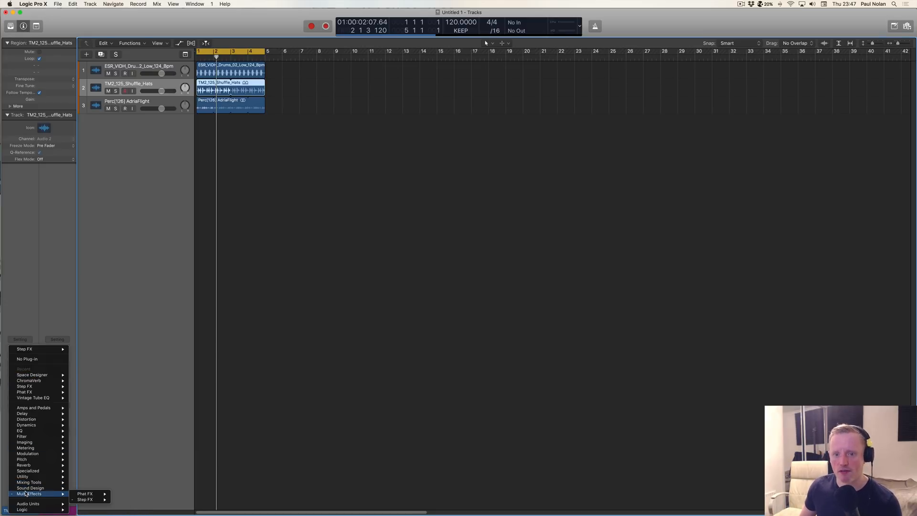
click(117, 428)
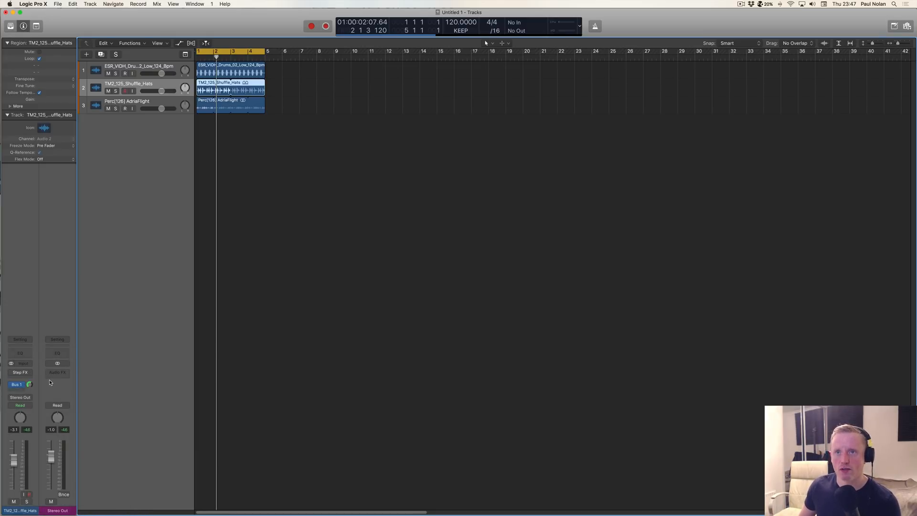
Step: Create one software instrument track with the mono Vintage Mellotron as its instrument
click(87, 54)
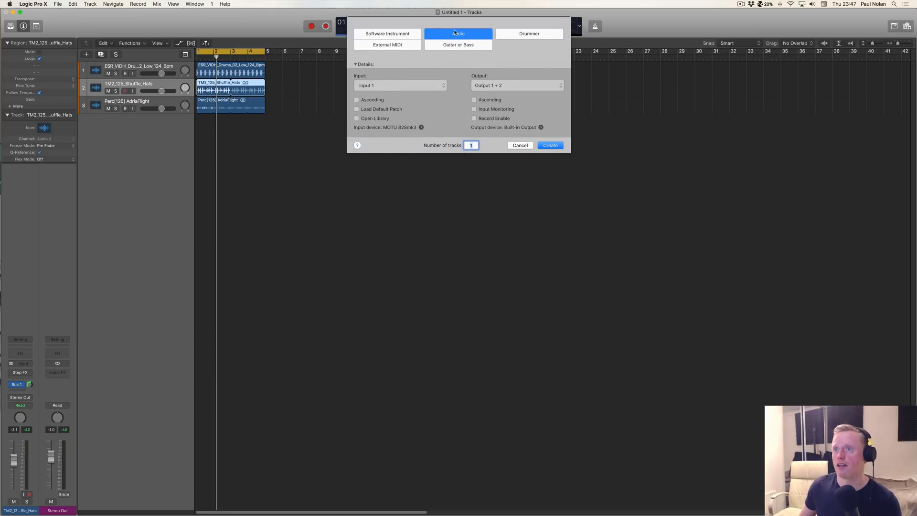
click(407, 33)
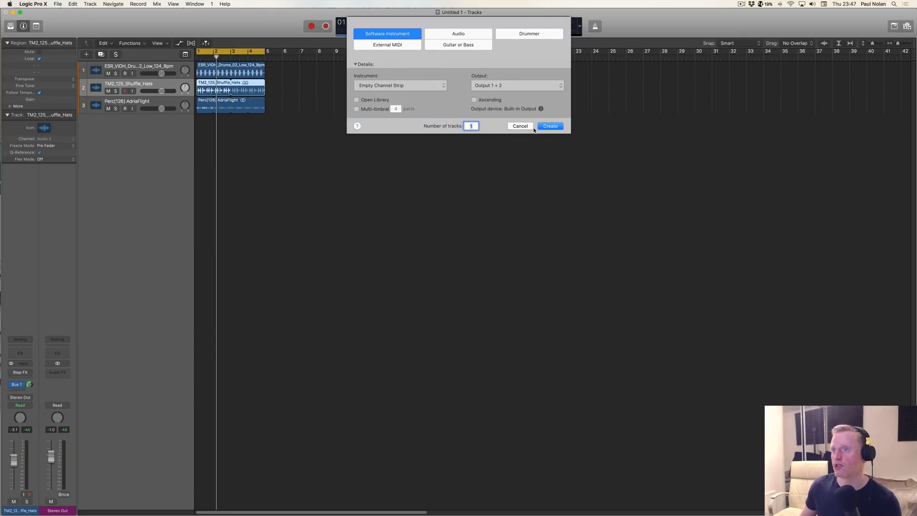
click(442, 86)
mouse_move(402, 175)
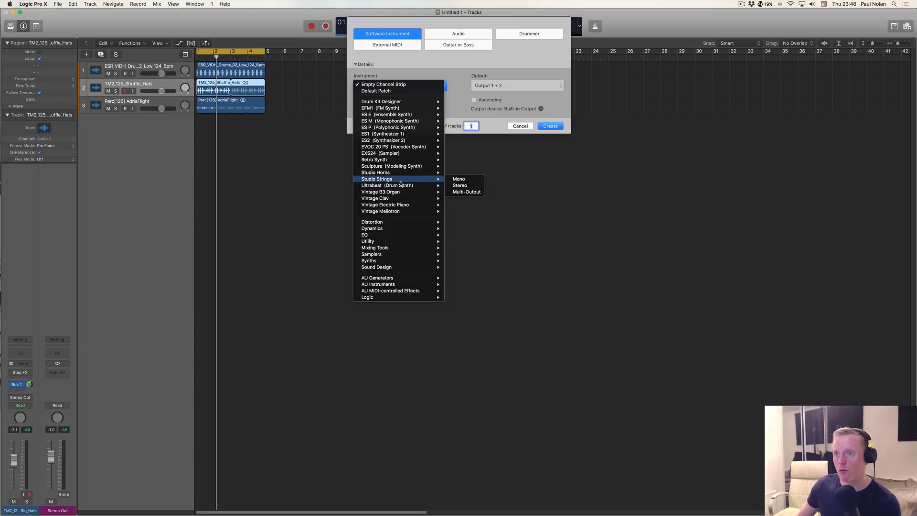
mouse_move(425, 215)
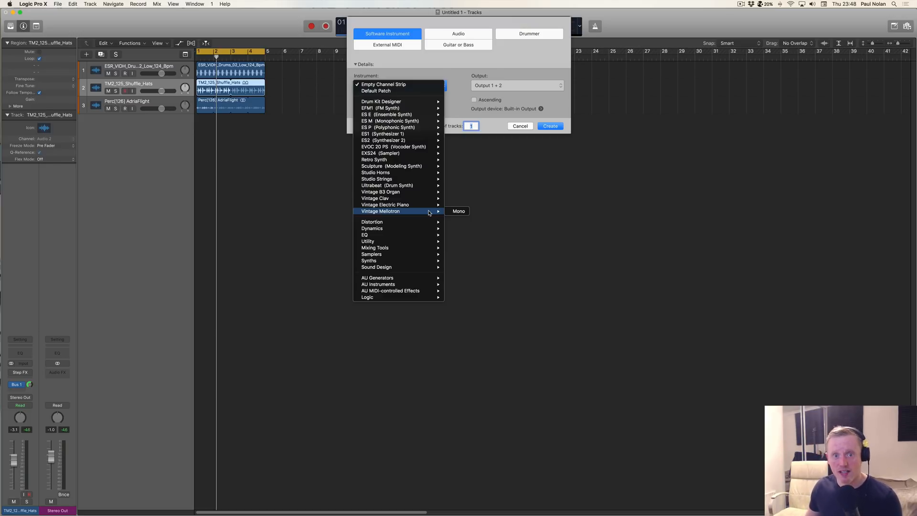
click(456, 211)
click(550, 127)
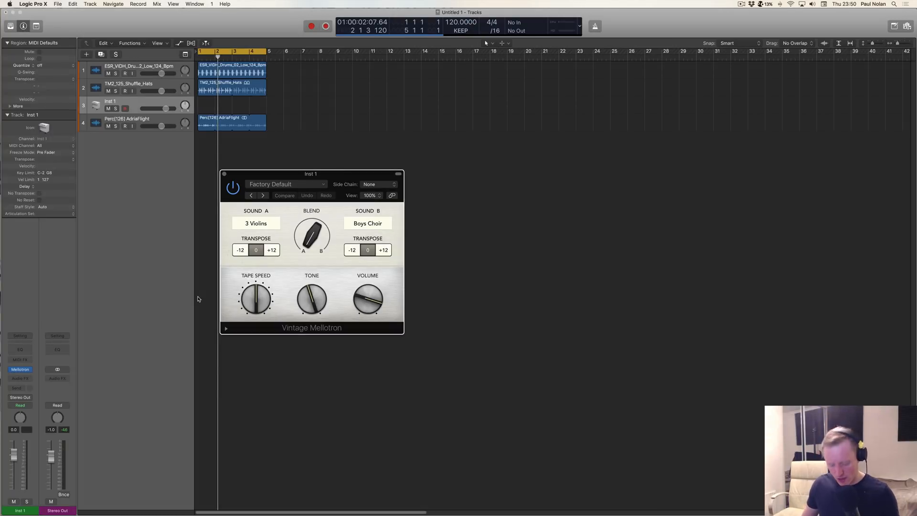
Step: Show the mixer and move the Vintage Mellotron window clear of the channel strips
key(x)
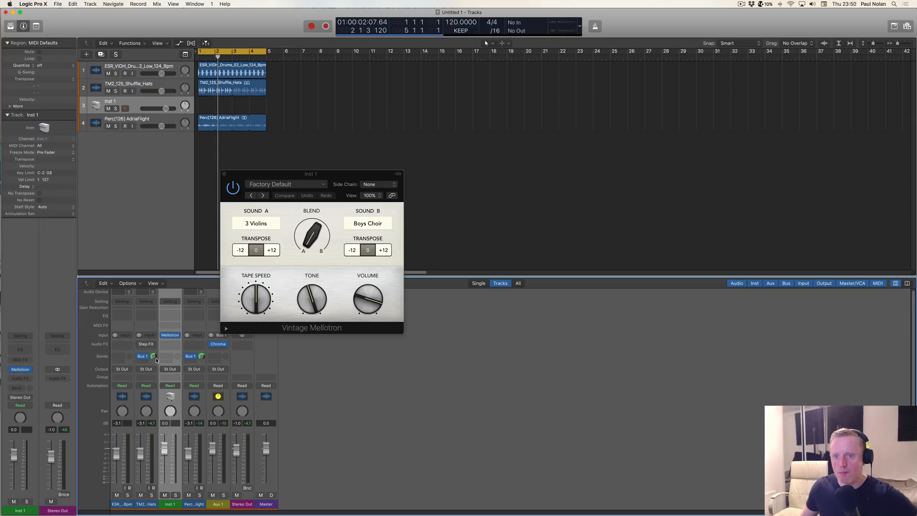
drag(304, 173, 418, 153)
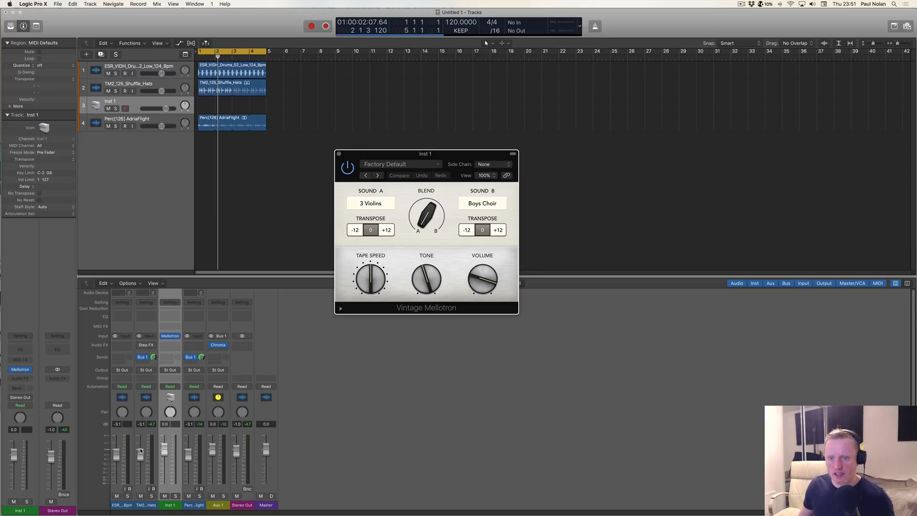
Step: Try changing the hats and percussion Bus 1 sends and lowering the hats and Inst 1 faders, undoing the fader changes
click(153, 358)
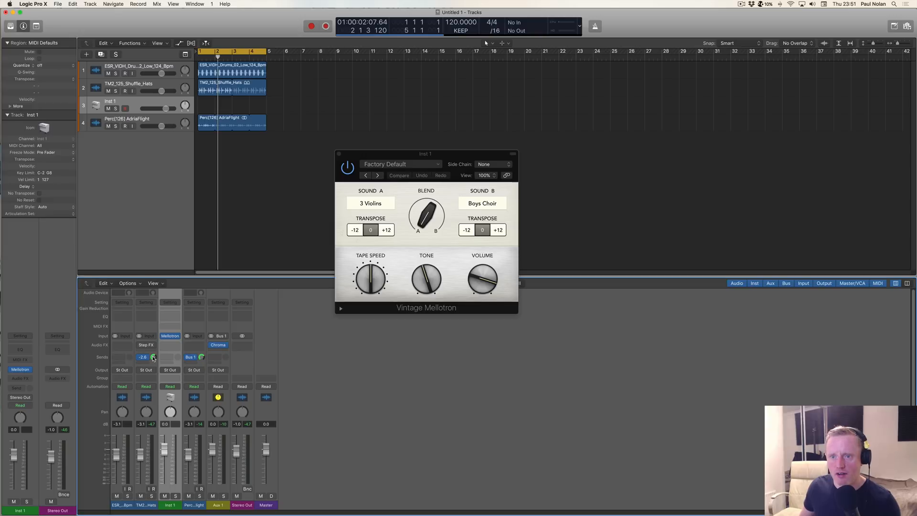
drag(152, 375, 154, 383)
drag(201, 357, 195, 394)
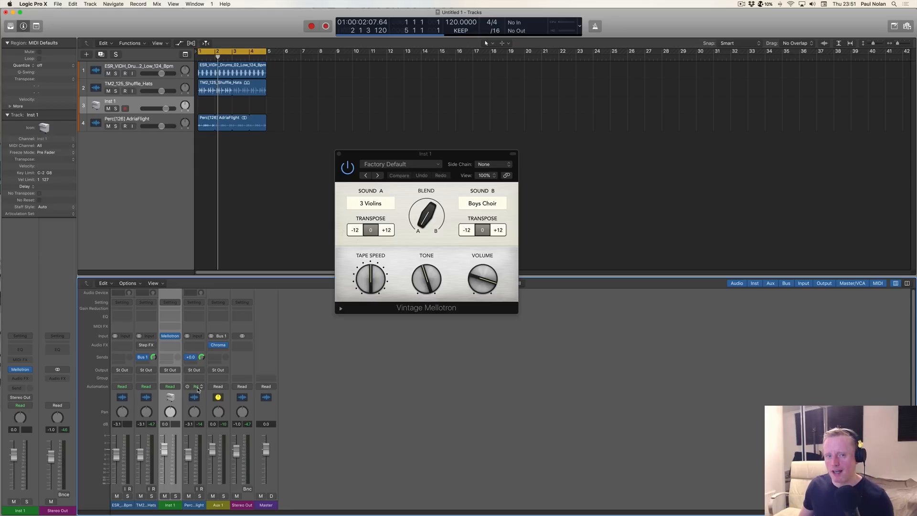
drag(140, 455, 141, 477)
key(super+z)
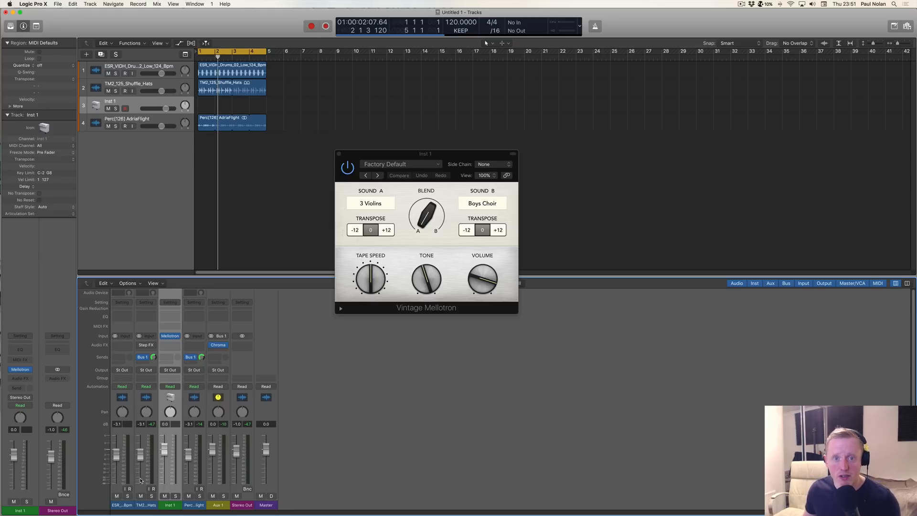
drag(166, 450, 166, 458)
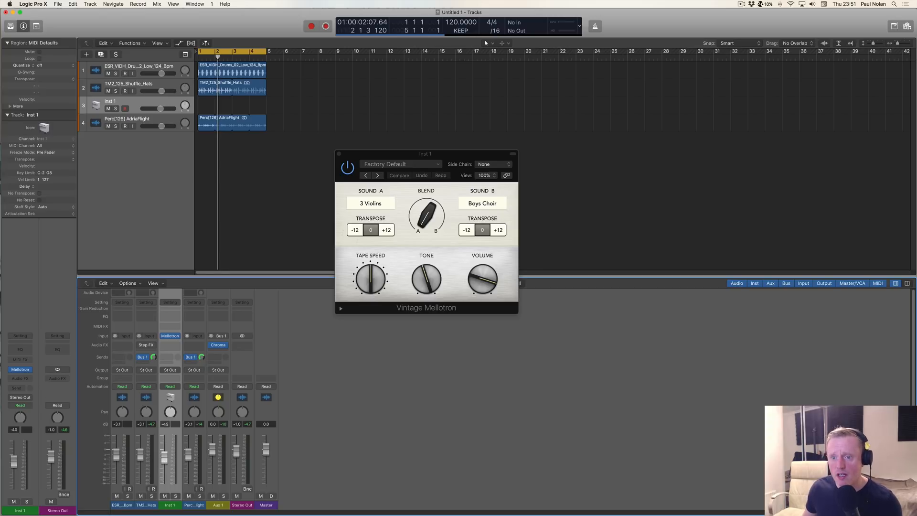
key(super+z)
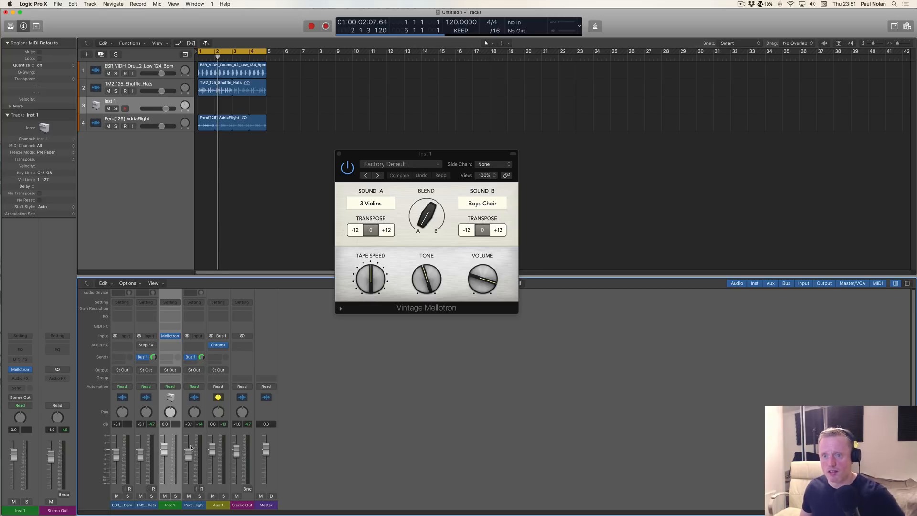
Step: Set Vintage Mellotron's Tone to 52 and adjust its Tape Speed and Blend controls
mouse_move(382, 260)
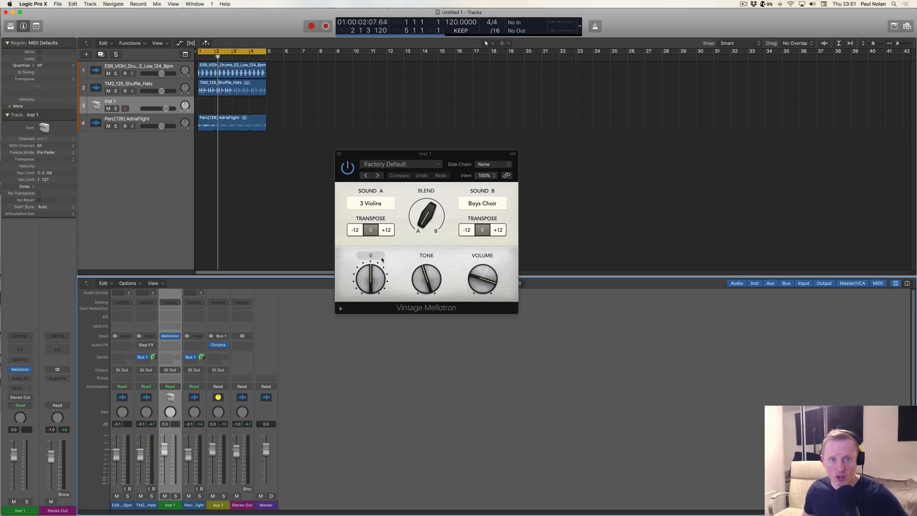
drag(370, 282, 372, 251)
mouse_move(426, 276)
mouse_down()
mouse_move(428, 256)
mouse_move(428, 267)
mouse_up()
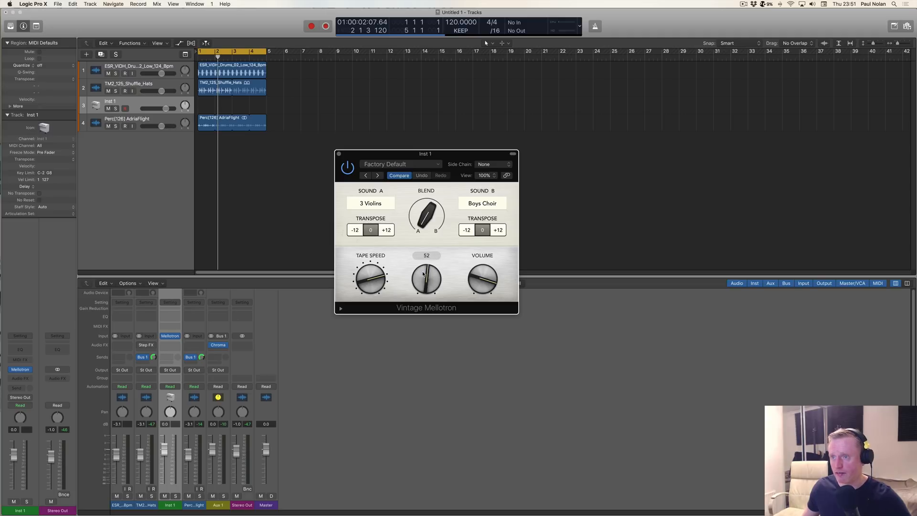
drag(428, 211, 429, 193)
Step: Undo the recent Vintage Mellotron changes and open the list of project and mixer undo commands
key(super+z)
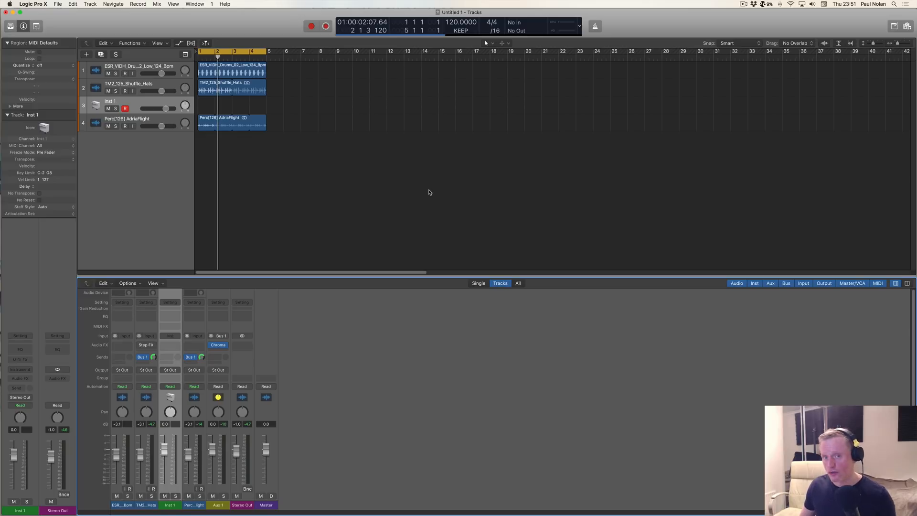
click(74, 4)
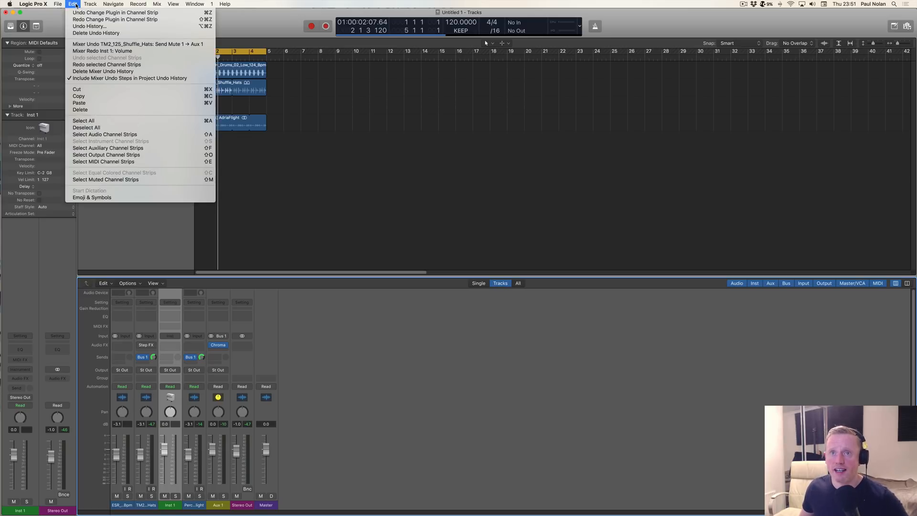